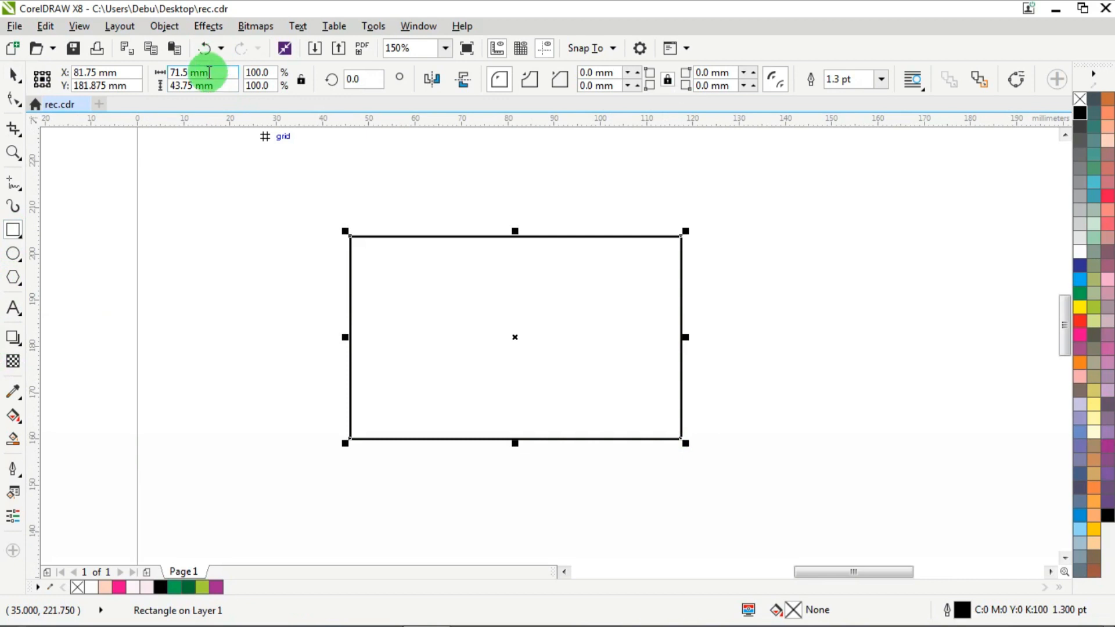
- Resize the rectangle to 88 mm wide and 54 mm high, and move it to about X 86.75 mm, Y 180.25 mm
double_click(209, 72)
type("8")
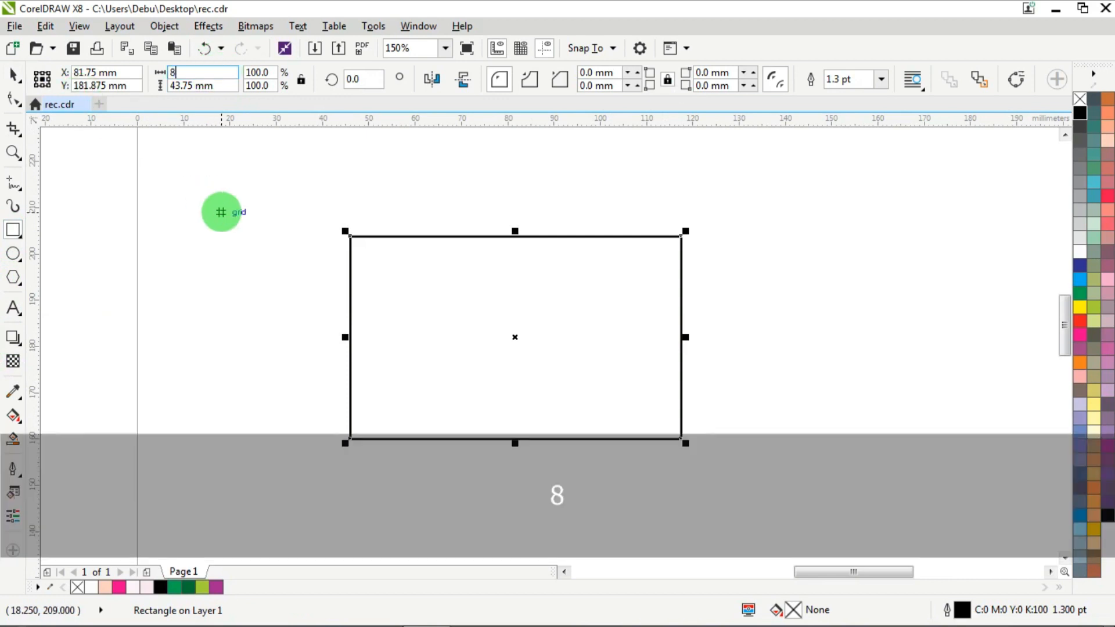
type("54")
key("Return")
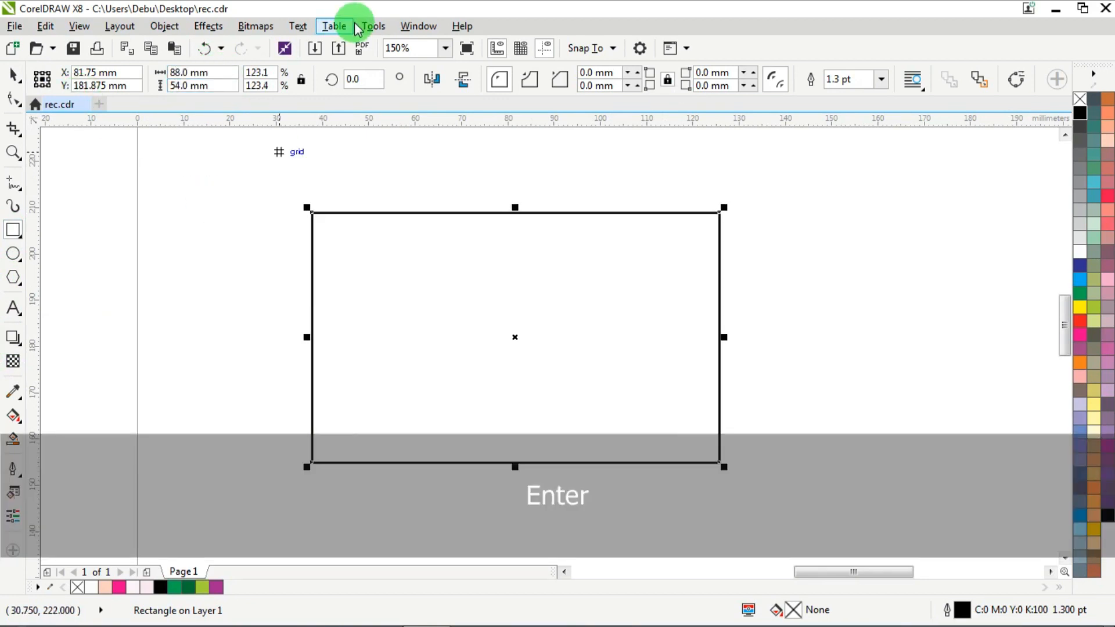
left_click(16, 75)
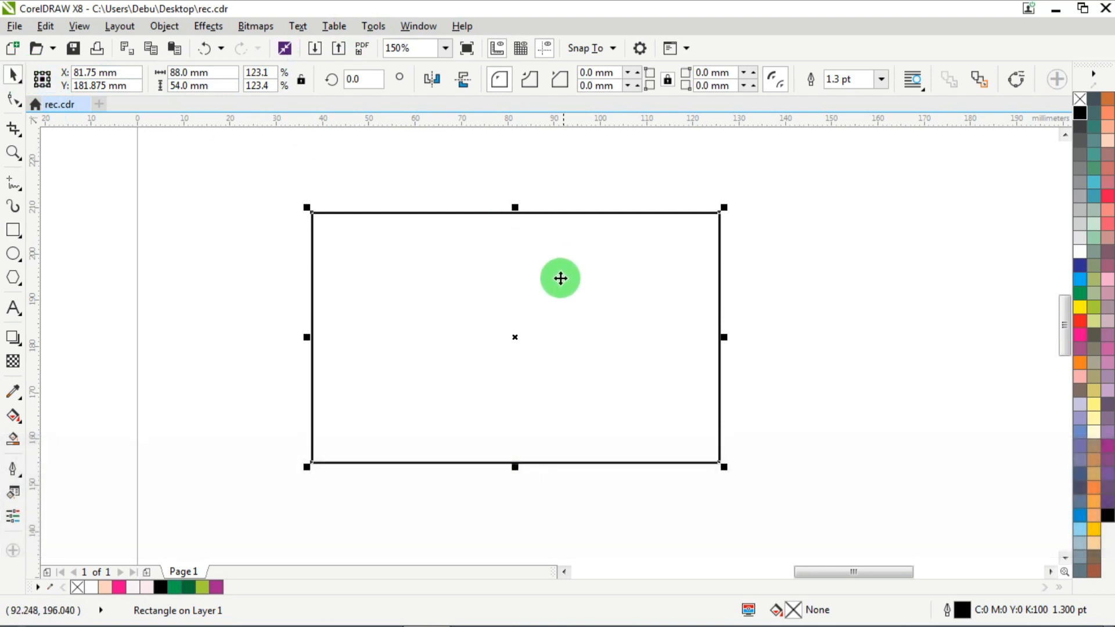
left_click_drag(500, 284, 523, 291)
- Look over the face photos, the business text and the rose images placed on either side of the page
scroll(523, 291, "down", 4)
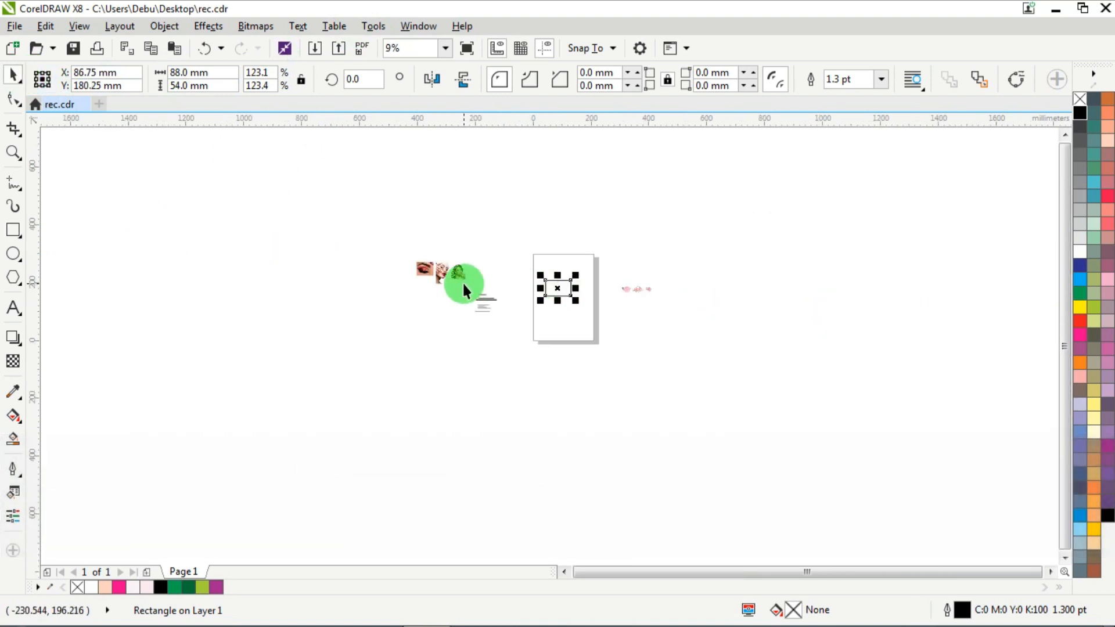
scroll(378, 221, "up", 3)
scroll(375, 219, "down", 3)
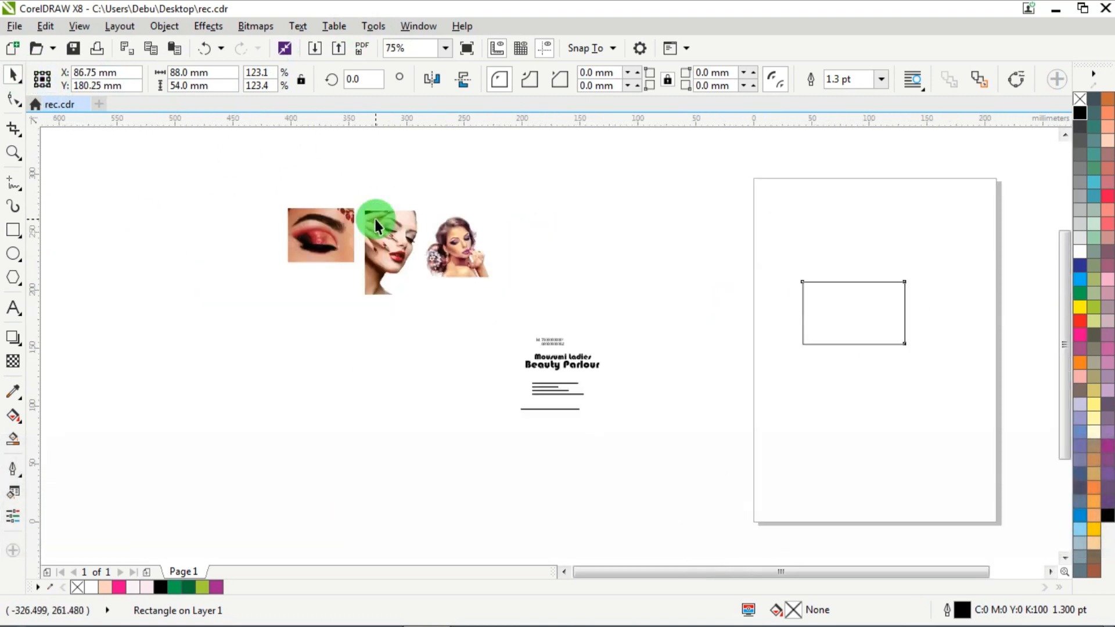
scroll(807, 280, "up", 5)
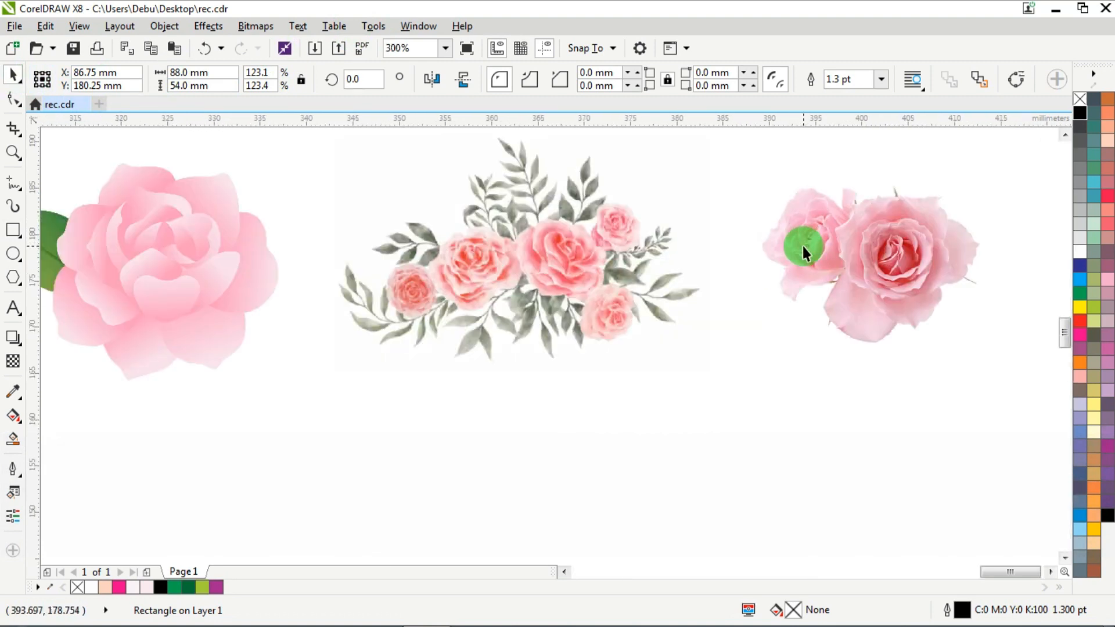
scroll(803, 247, "down", 5)
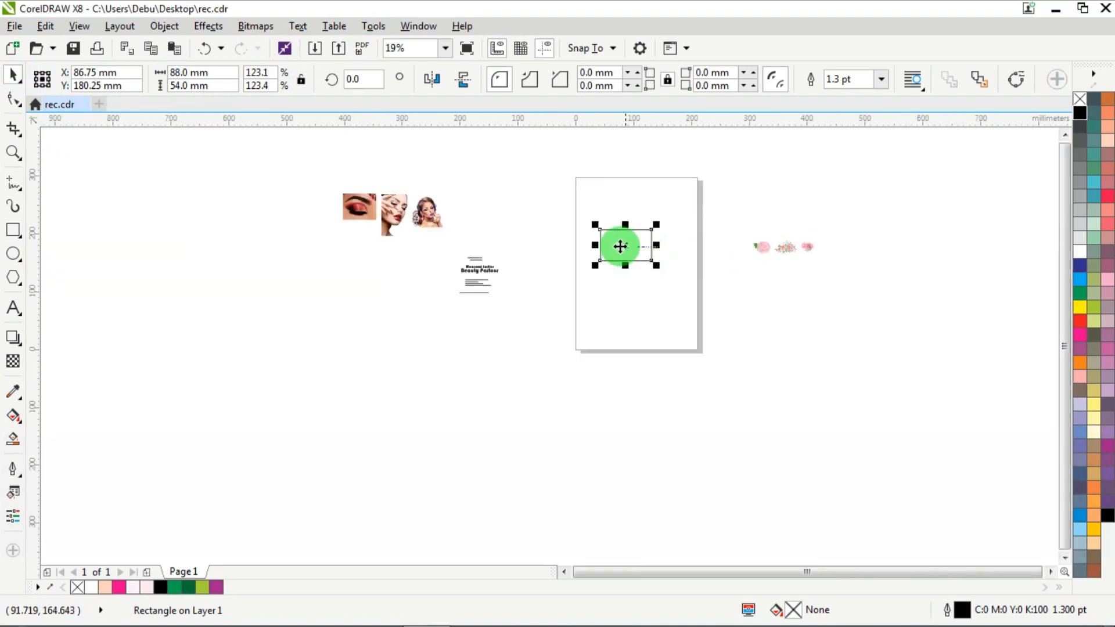
- Fill the 88 × 54 mm card rectangle with white
scroll(604, 237, "up", 1)
scroll(642, 246, "up", 1)
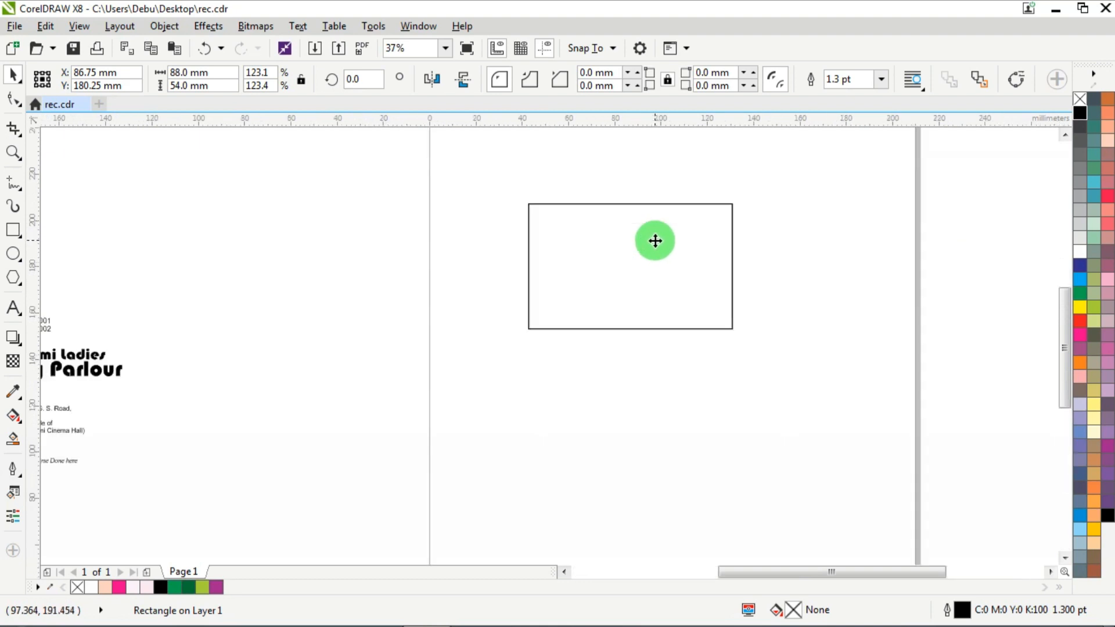
left_click(11, 231)
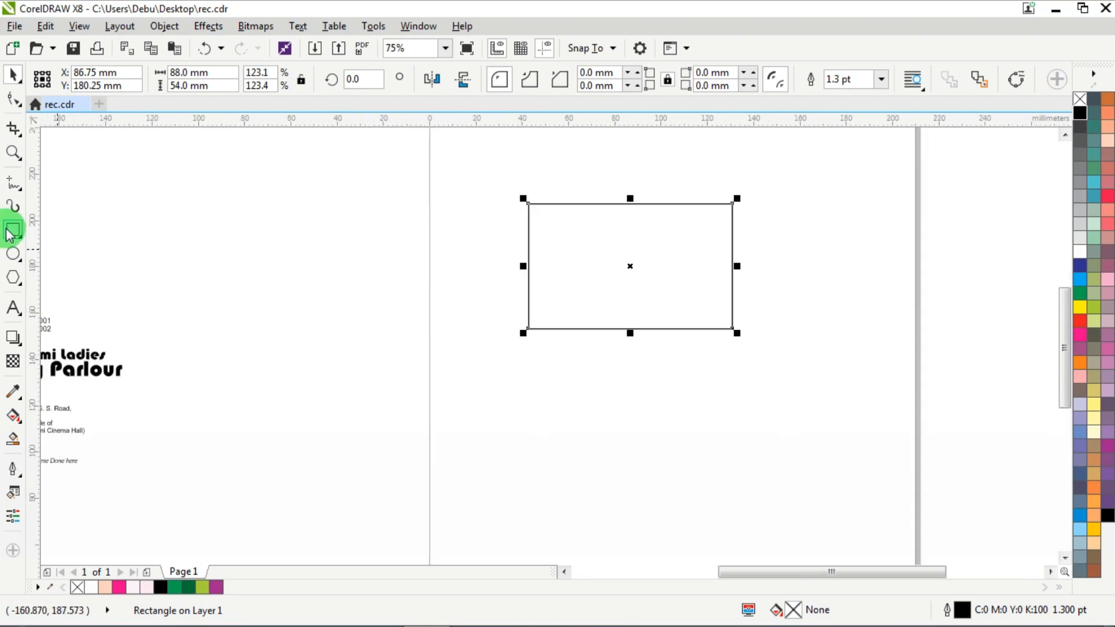
left_click(1081, 248)
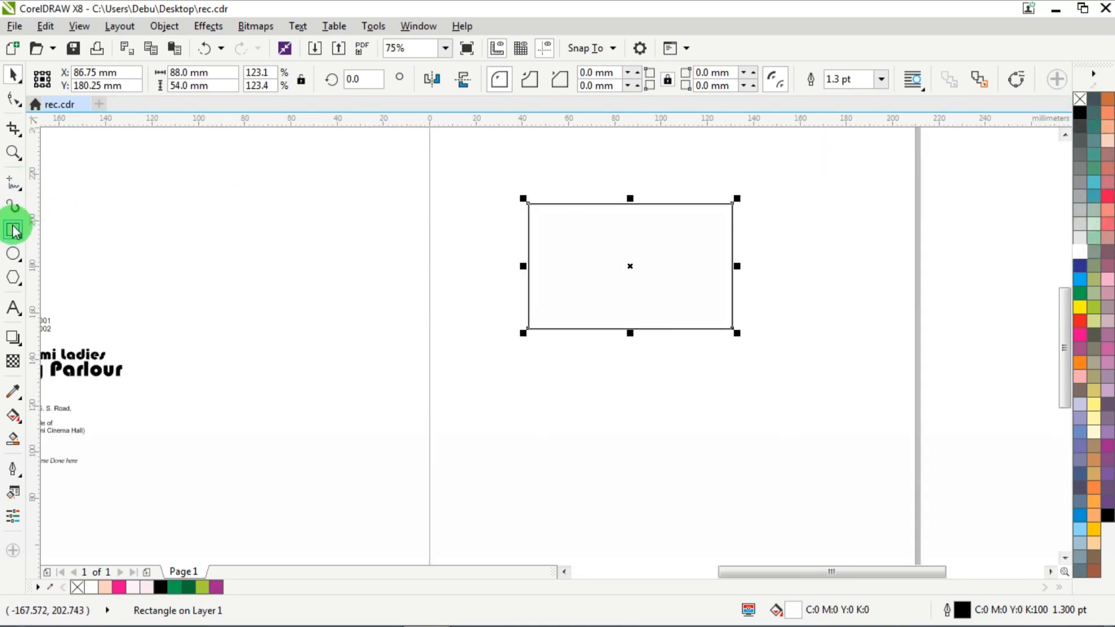
- Draw a rectangle about 124 × 92 mm around the card, filled 30% black without outline, and send it behind the card
left_click_drag(490, 168, 777, 381)
left_click(1081, 207)
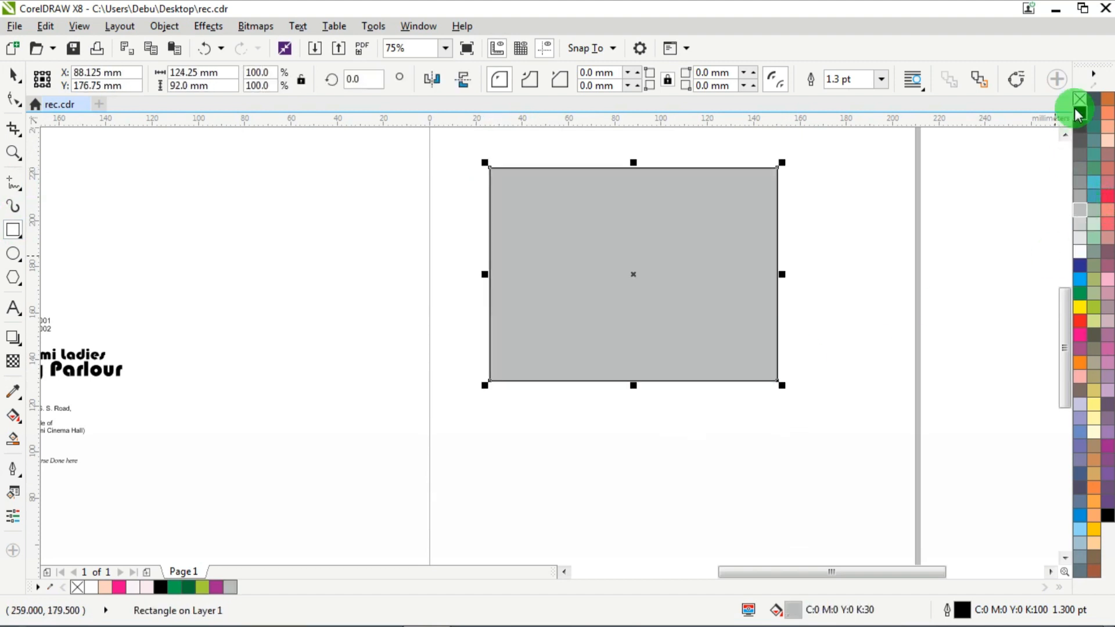
right_click(1079, 98)
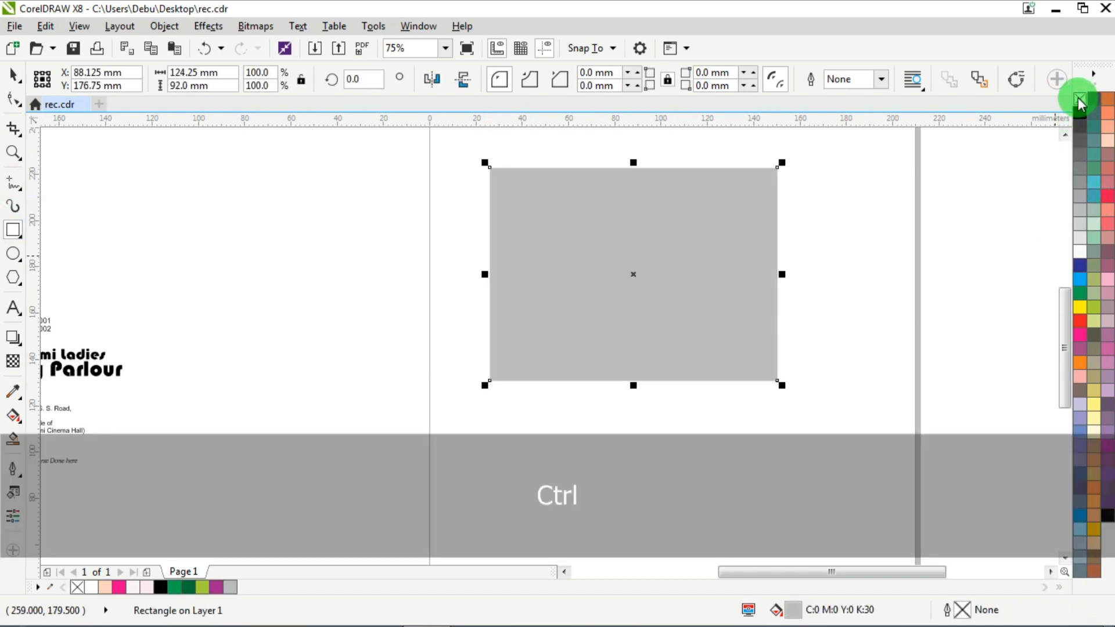
key("ctrl+End")
- Remove the outline from the white card rectangle
left_click(13, 74)
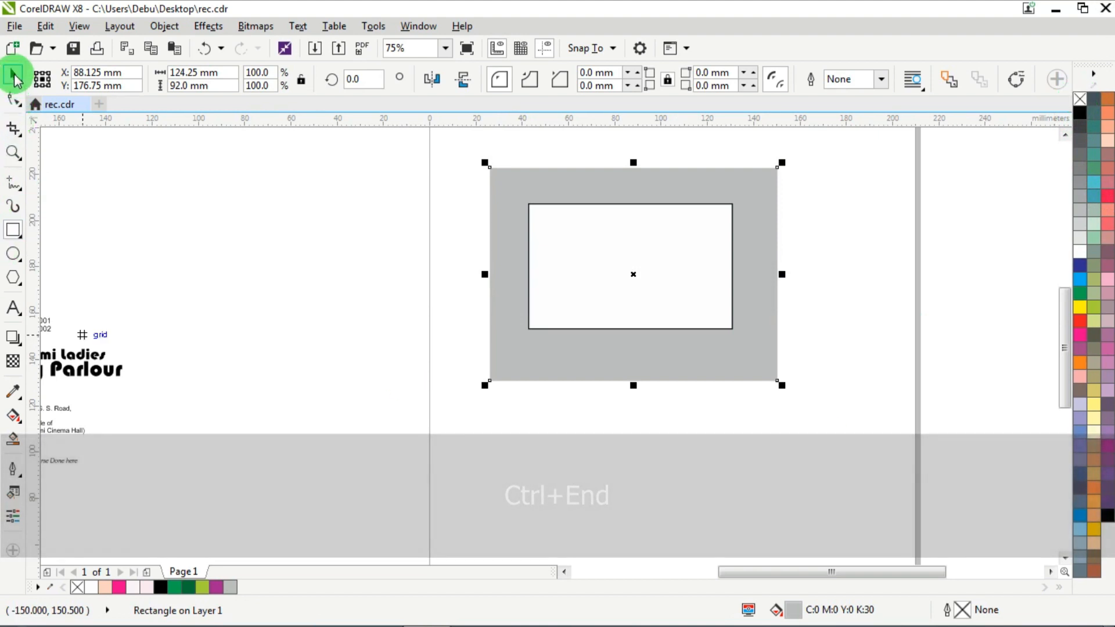
left_click(643, 264)
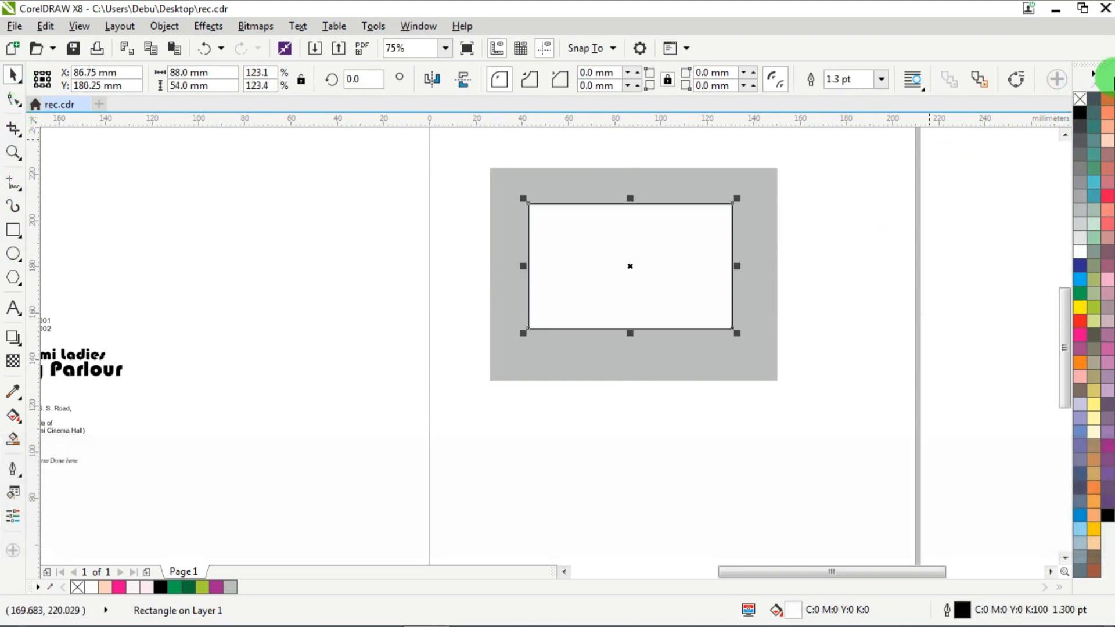
right_click(1079, 99)
left_click(837, 213)
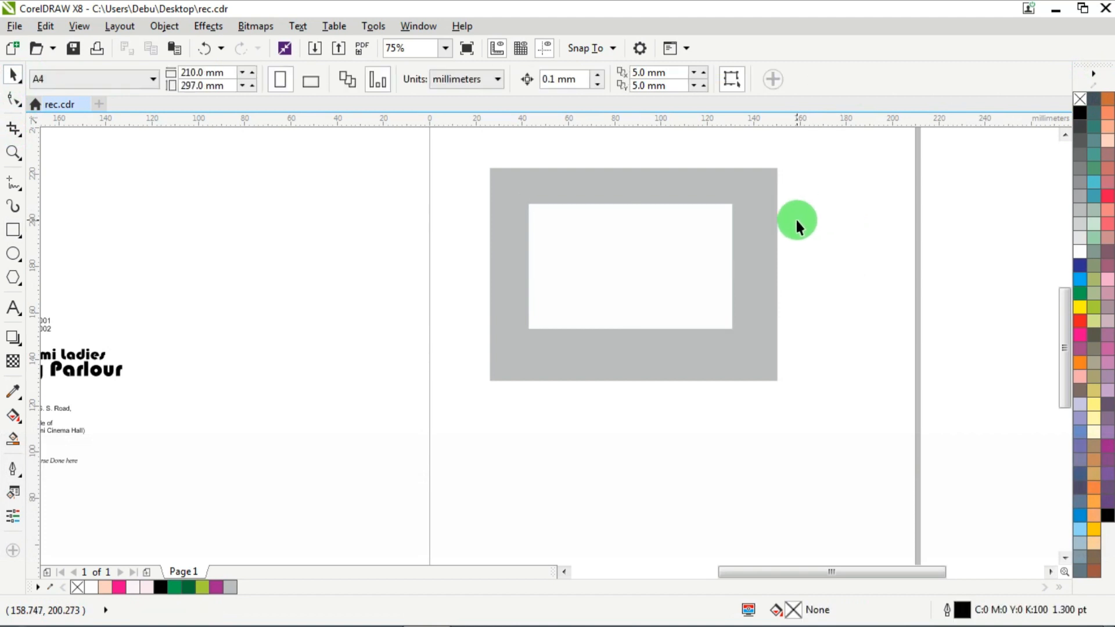
- Move the three face photos together onto the page, below the grey backing rectangle
scroll(795, 217, "down", 3)
scroll(612, 206, "up", 2)
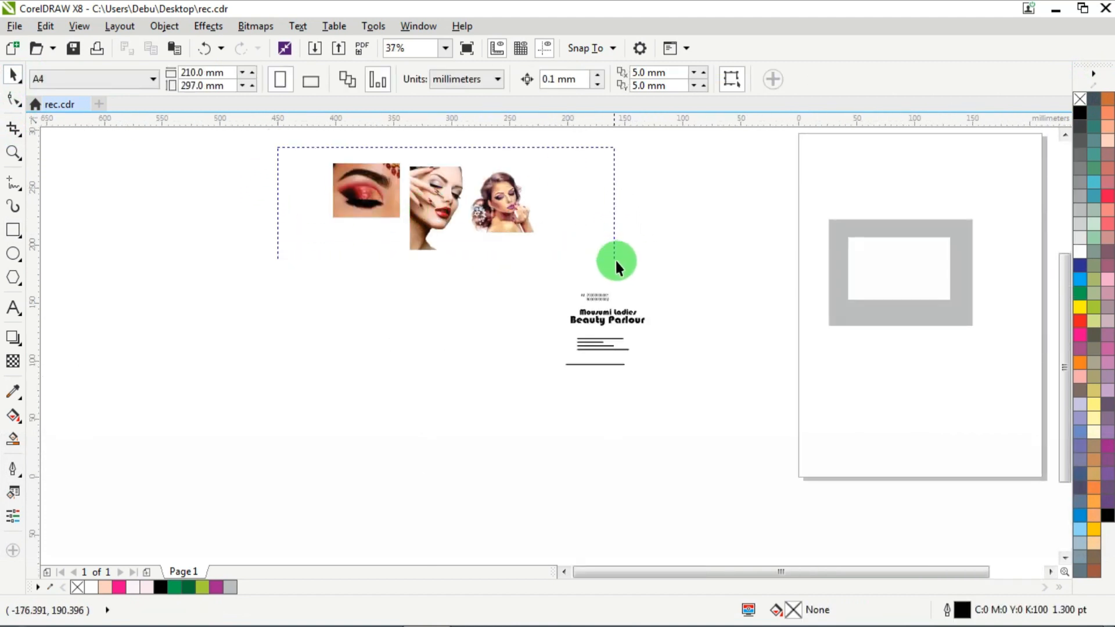
left_click_drag(615, 262, 615, 262)
left_click_drag(510, 199, 801, 319)
scroll(784, 336, "down", 3)
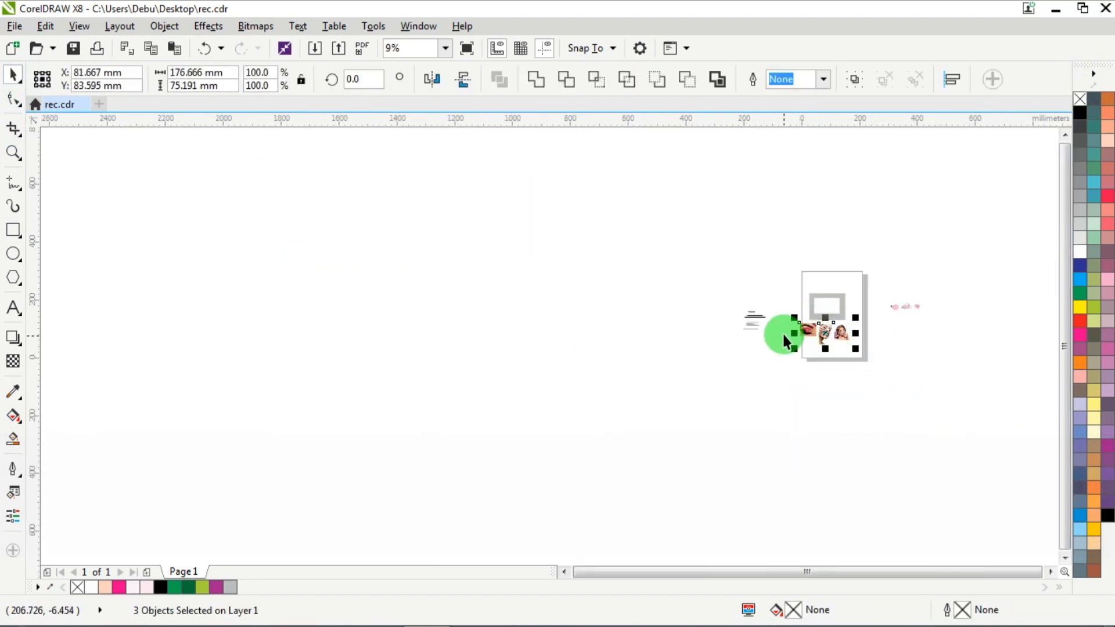
scroll(783, 334, "up", 4)
left_click(719, 454)
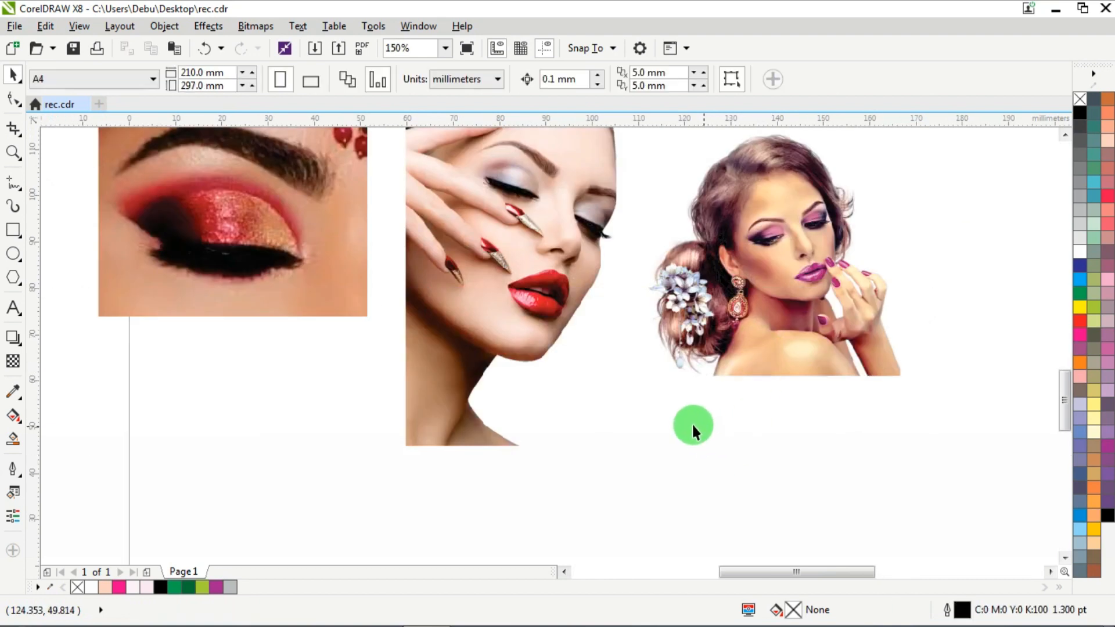
- Draw a circle about 34 mm in diameter below the photos and shift it up about 5 mm
left_click(14, 255)
scroll(369, 289, "down", 2)
scroll(474, 306, "up", 2)
left_click_drag(454, 274, 620, 440)
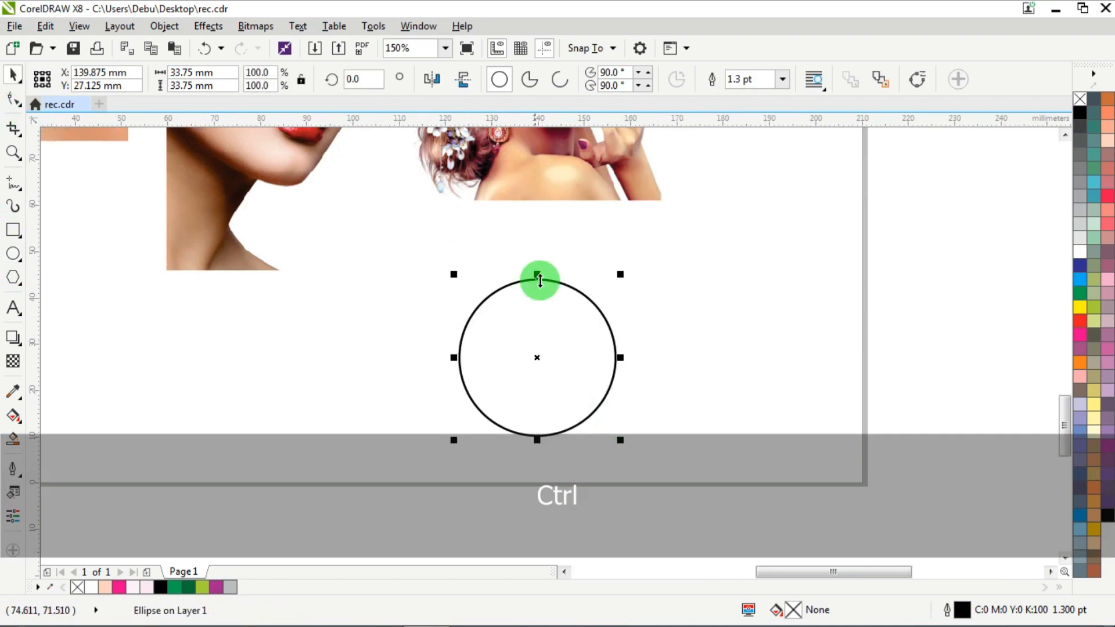
left_click_drag(535, 303, 545, 289)
scroll(545, 289, "up", 2)
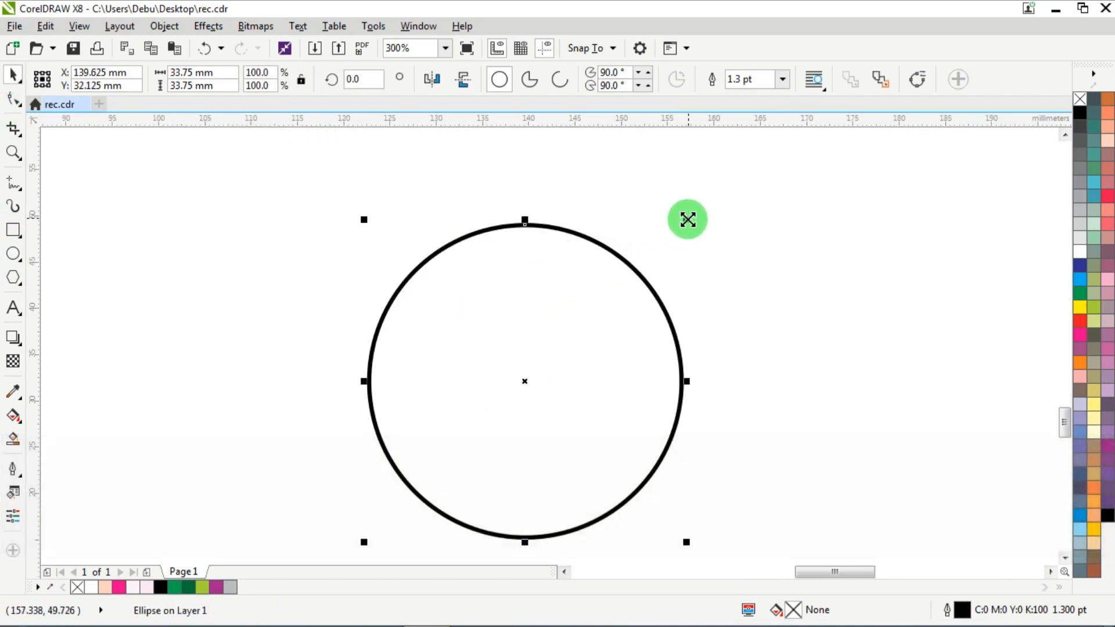
- Make a concentric copy of the circle scaled to about 28 mm in diameter, with white fill and no outline
left_click_drag(688, 219, 711, 234)
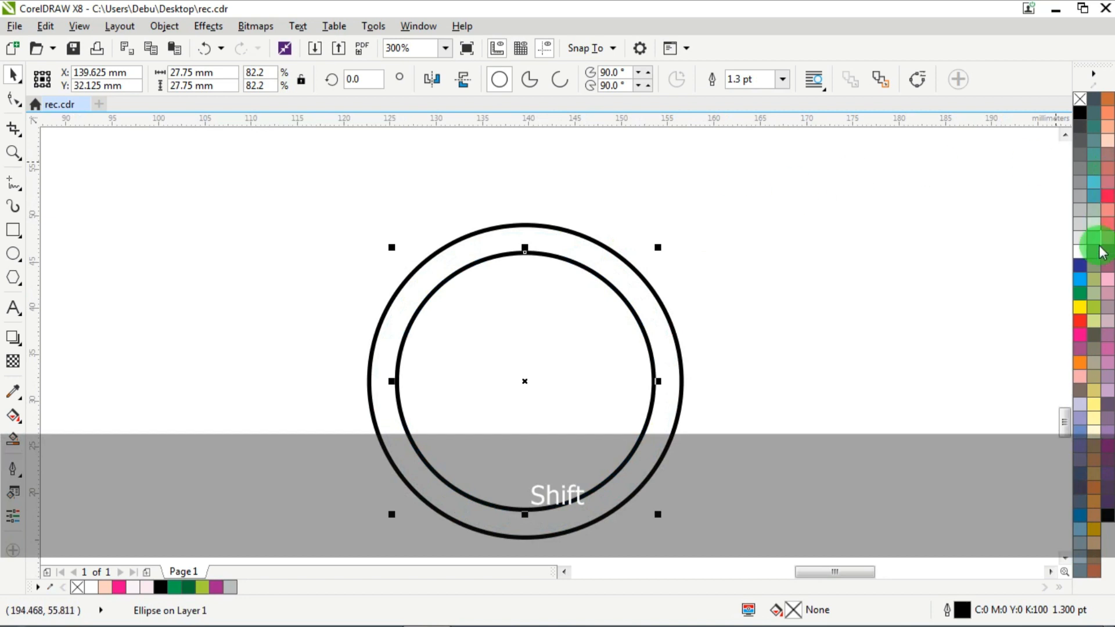
left_click(1078, 251)
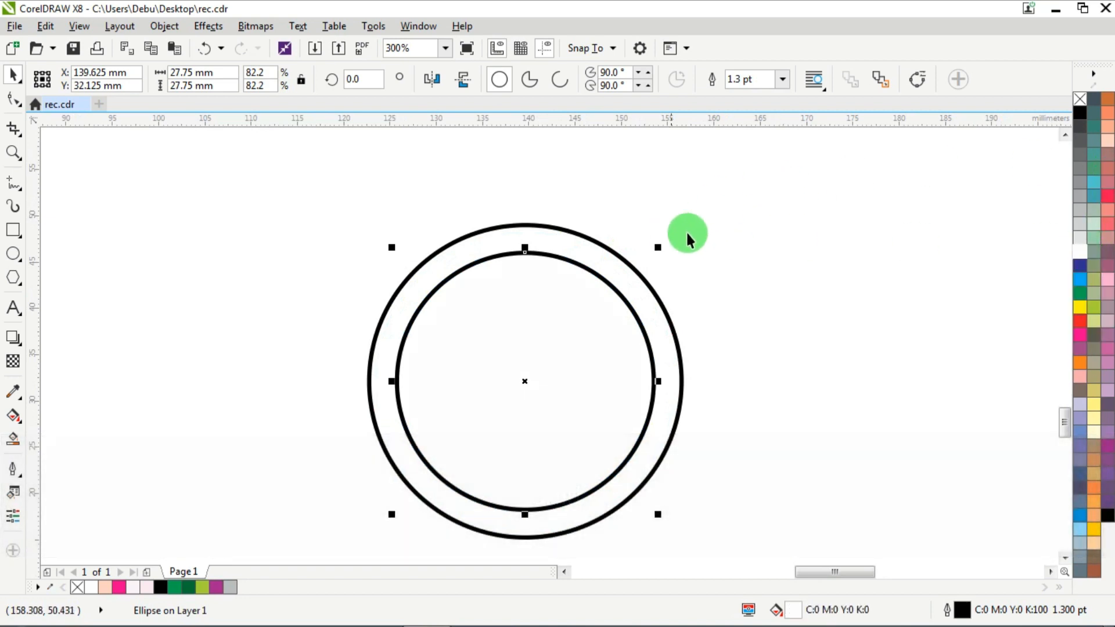
right_click(1080, 103)
left_click(568, 220)
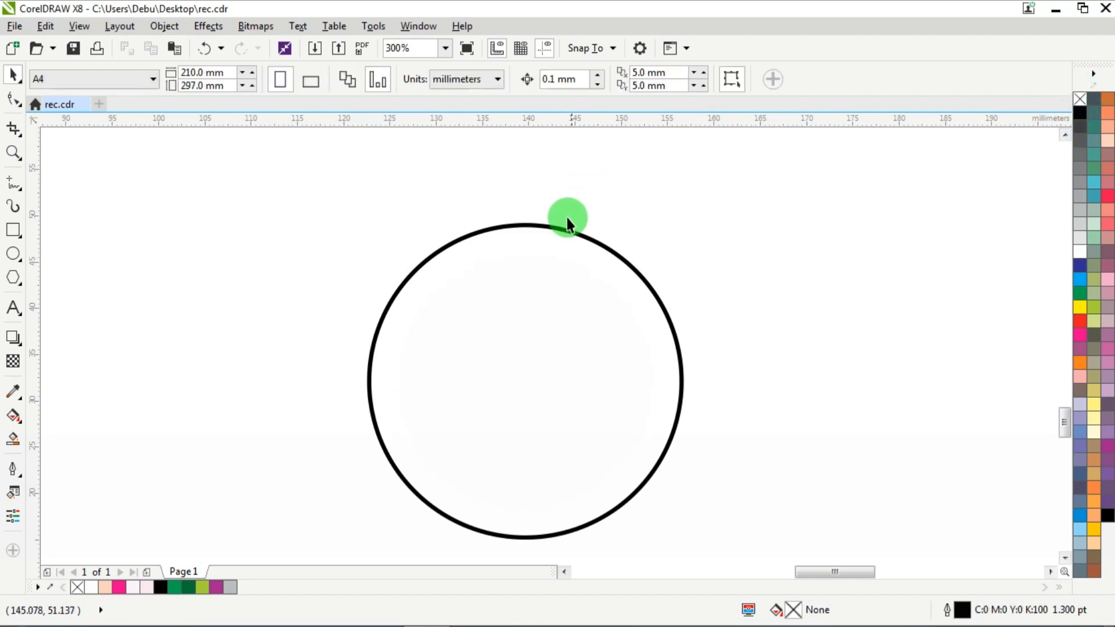
- Fill the outer circle with magenta (M:100) and remove its outline
left_click(556, 227)
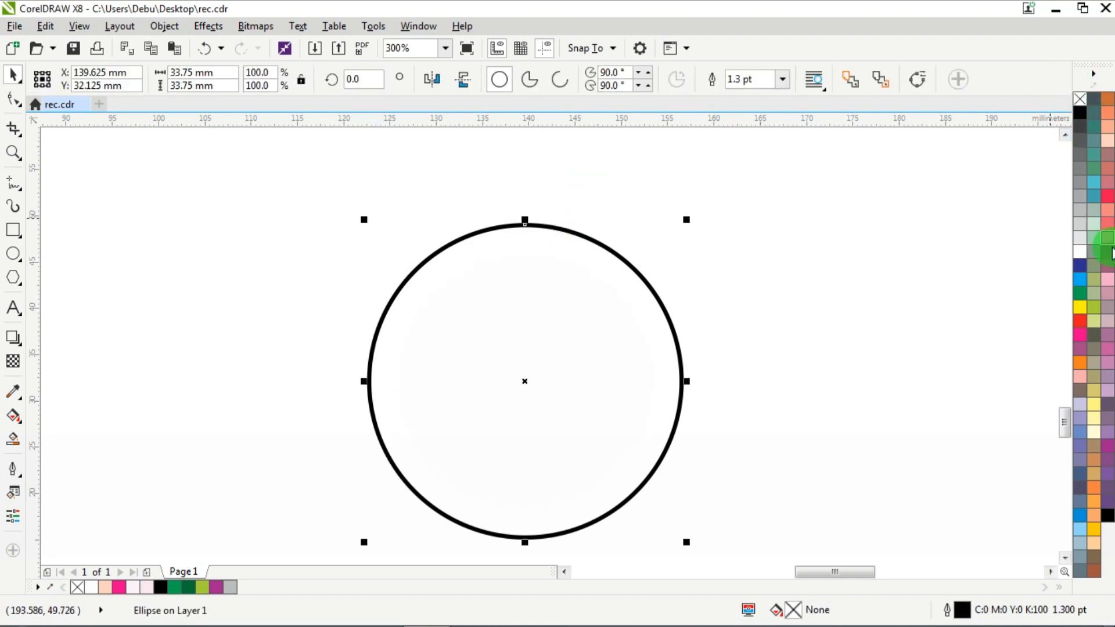
left_click(1081, 337)
right_click(1079, 104)
- Apply a vertical linear fountain fill running top to bottom across the outer circle, with magenta at both ends
scroll(746, 216, "down", 4)
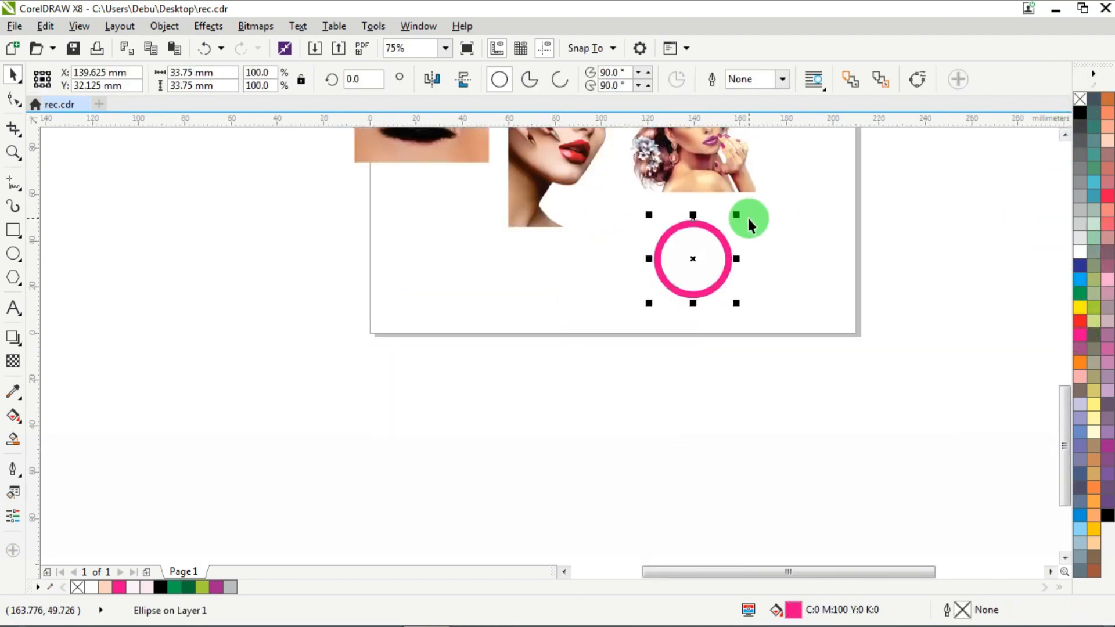
scroll(738, 219, "up", 2)
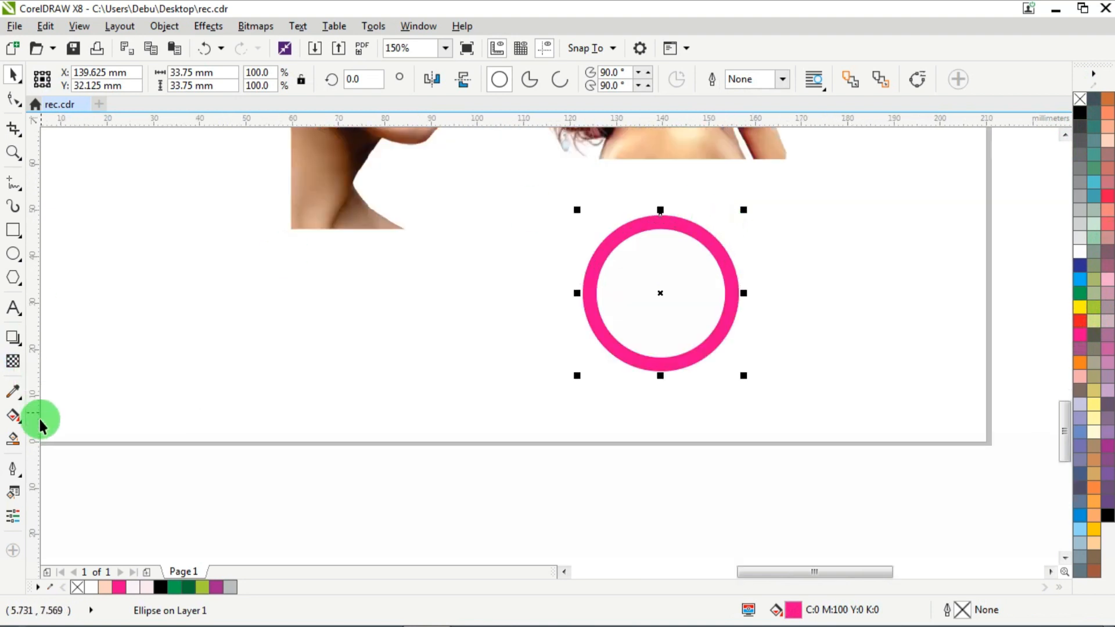
left_click(12, 417)
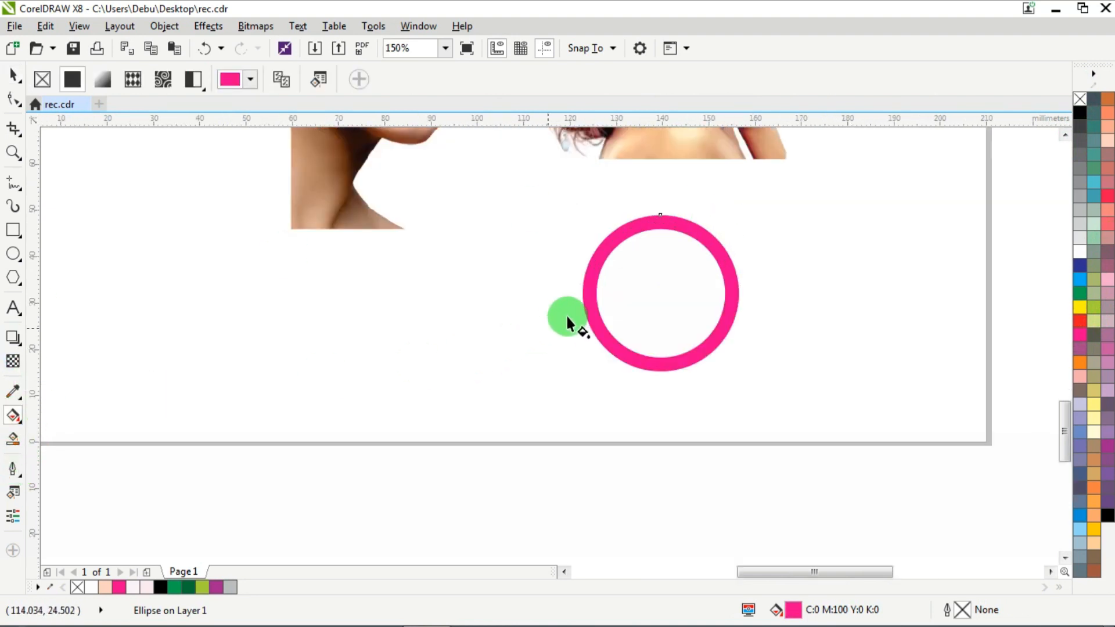
scroll(653, 259, "up", 2)
left_click_drag(678, 159, 682, 488)
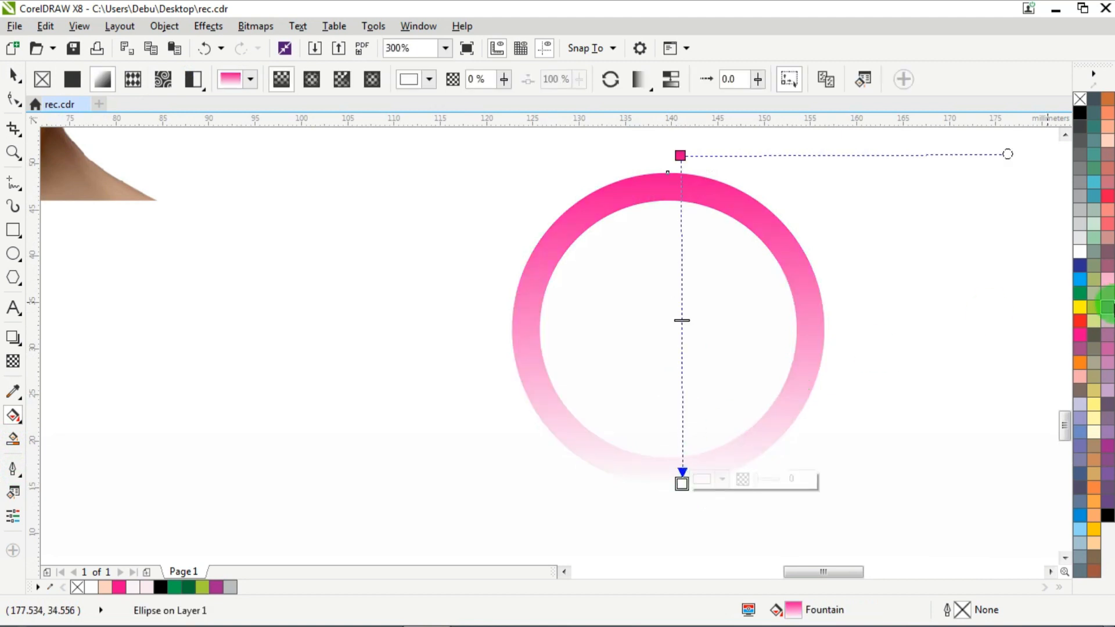
left_click(1079, 336)
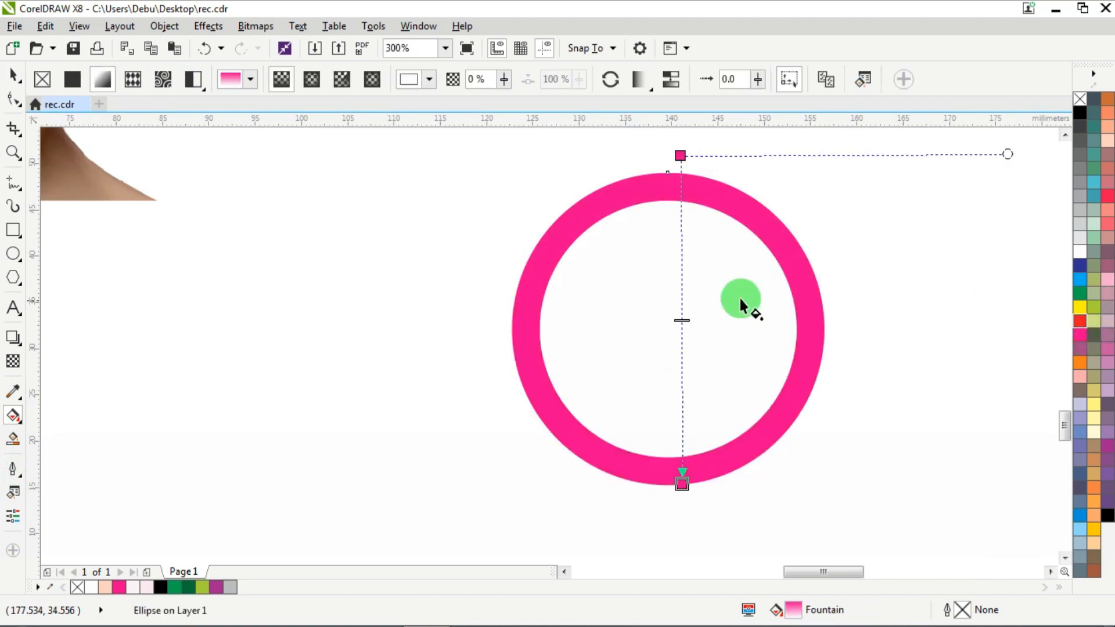
- Add a middle color node to the outer circle's gradient at 48% and color it pale peach
double_click(679, 256)
left_click_drag(679, 255, 680, 300)
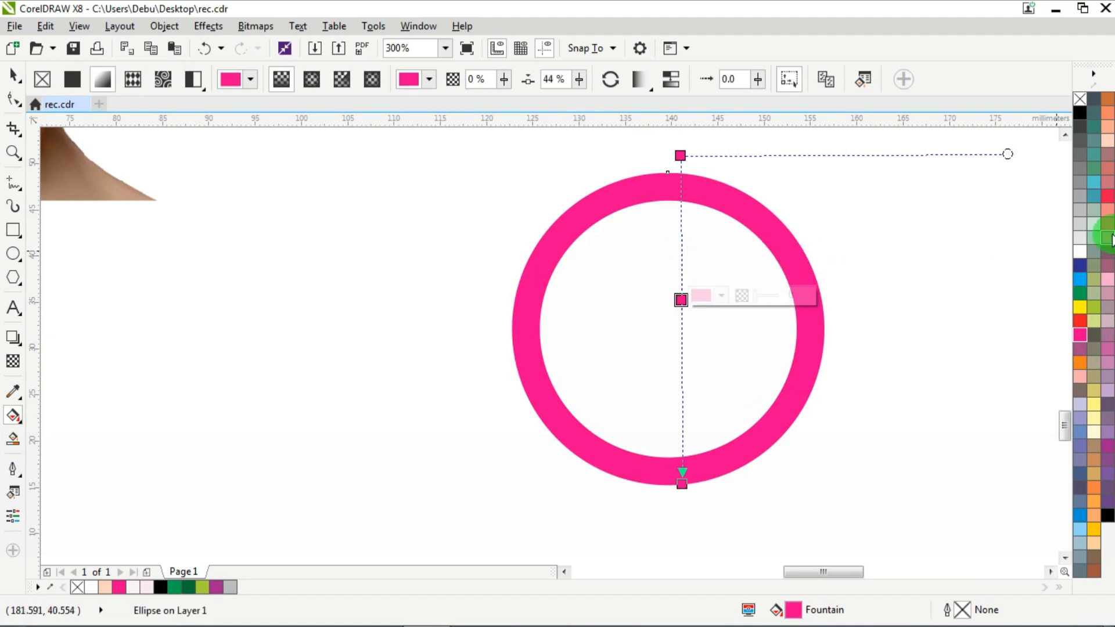
left_click(1080, 251)
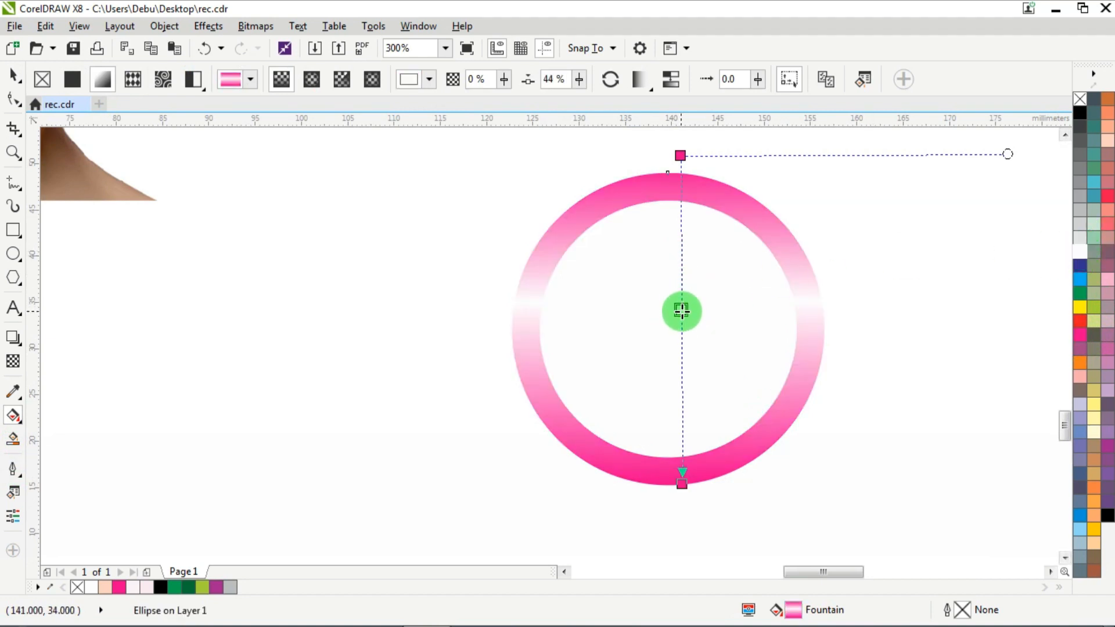
left_click_drag(681, 313, 681, 315)
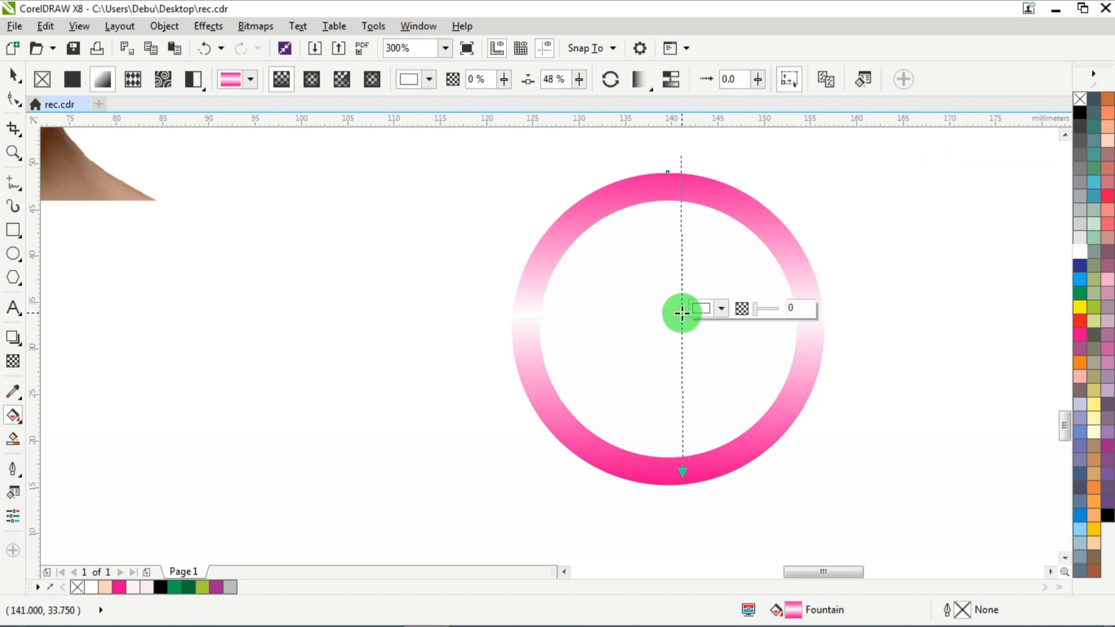
left_click(1107, 142)
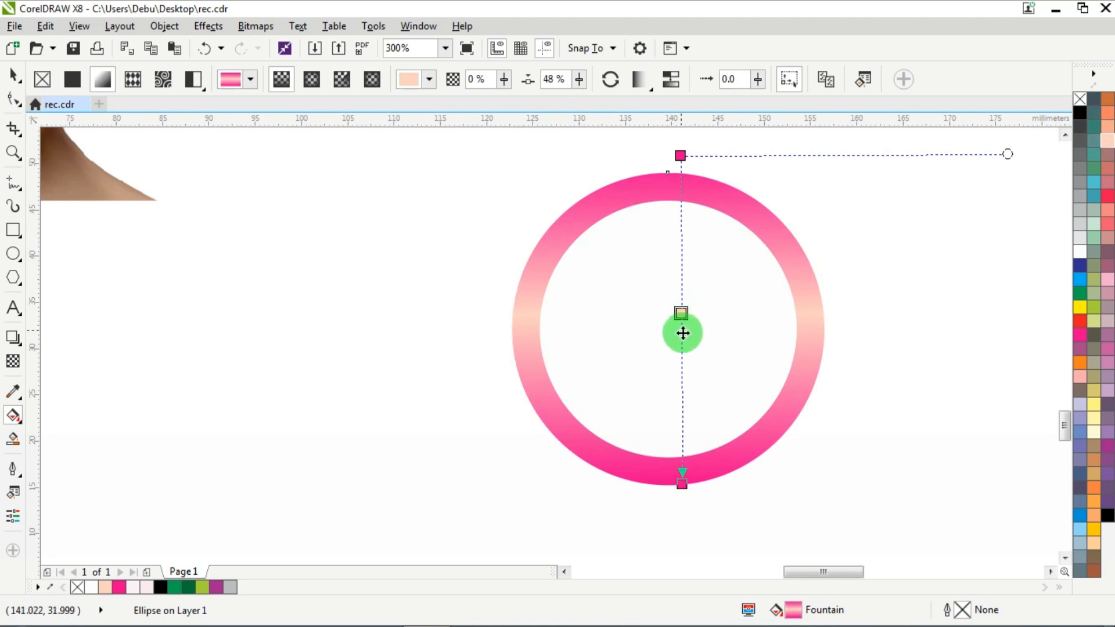
- Add a second light pink node to the gradient at 65% and move the peach node to 42%
left_click_drag(681, 313, 681, 369)
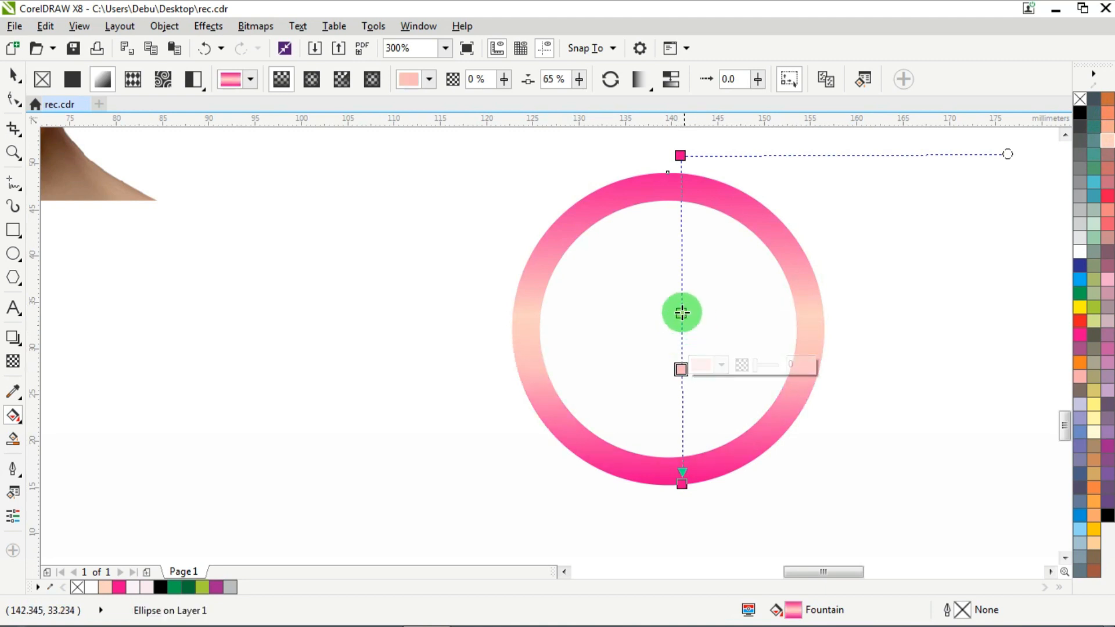
left_click(679, 293)
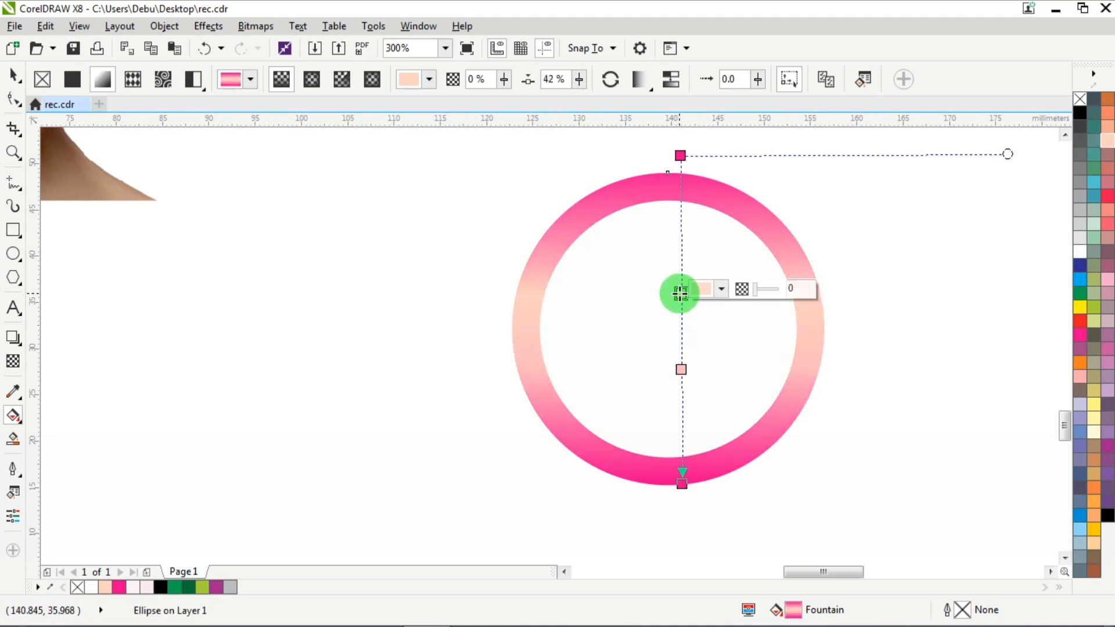
- Recolor the outer circle's 42% gradient node to light pink, CMYK 0, 30, 0, 0
left_click(720, 290)
left_click(863, 409)
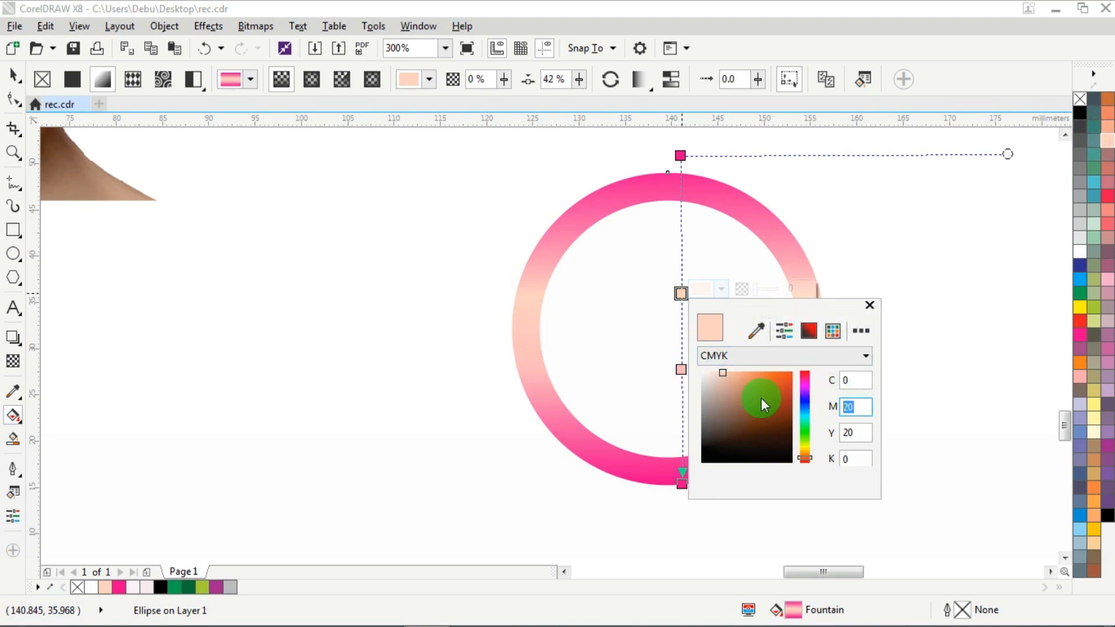
type("30")
key("Tab")
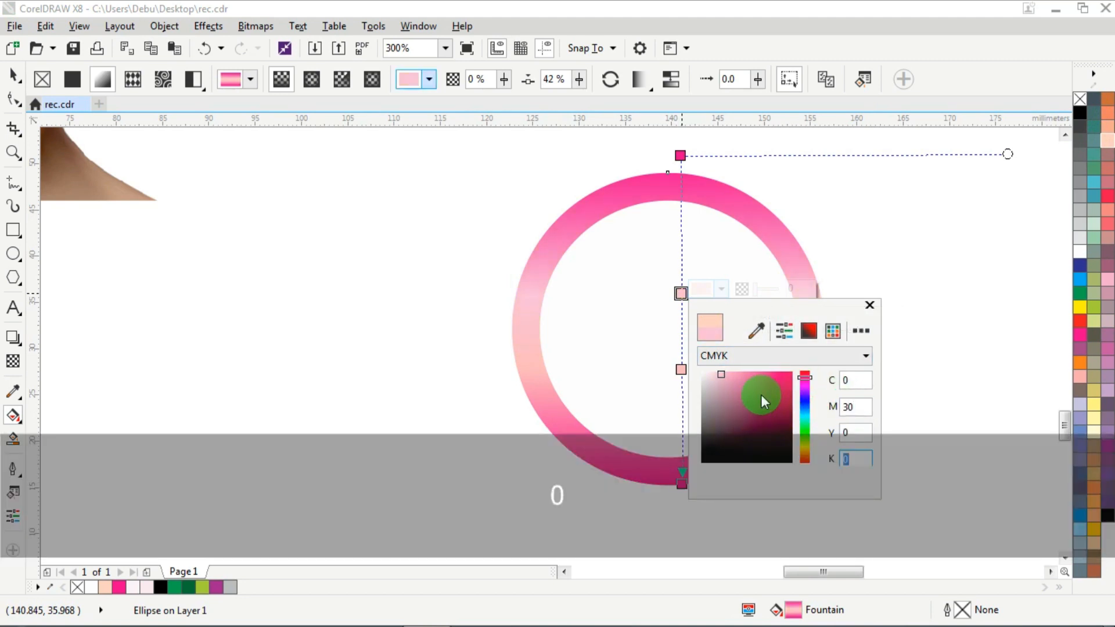
left_click(794, 228)
- Switch the 65% gradient node to the CMYK model and color it 0, 30, 0, 0
left_click(683, 371)
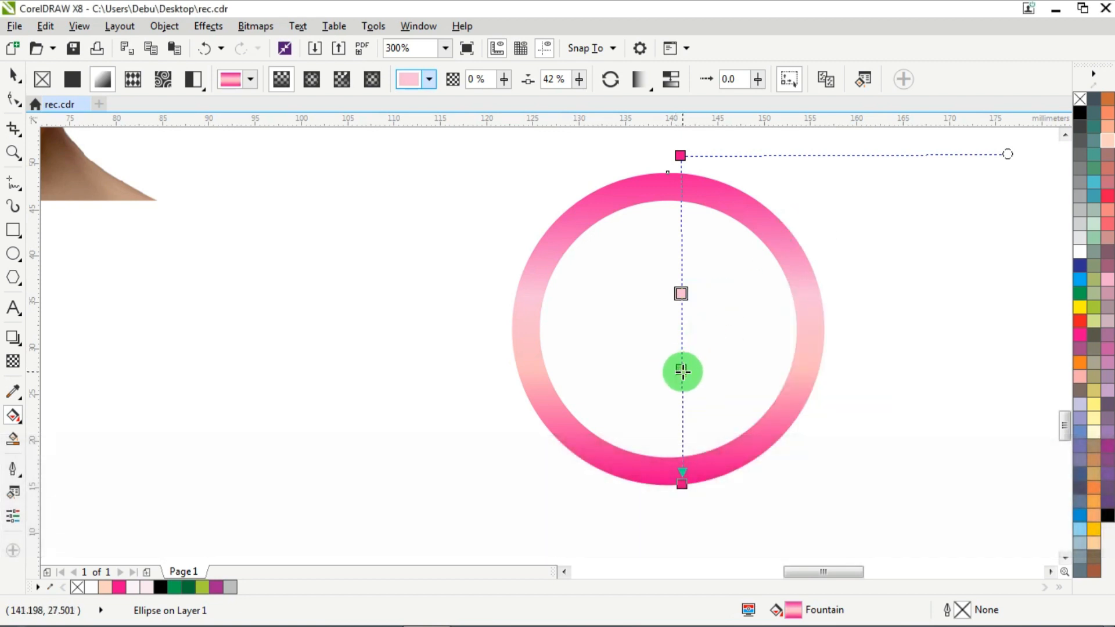
left_click(682, 370)
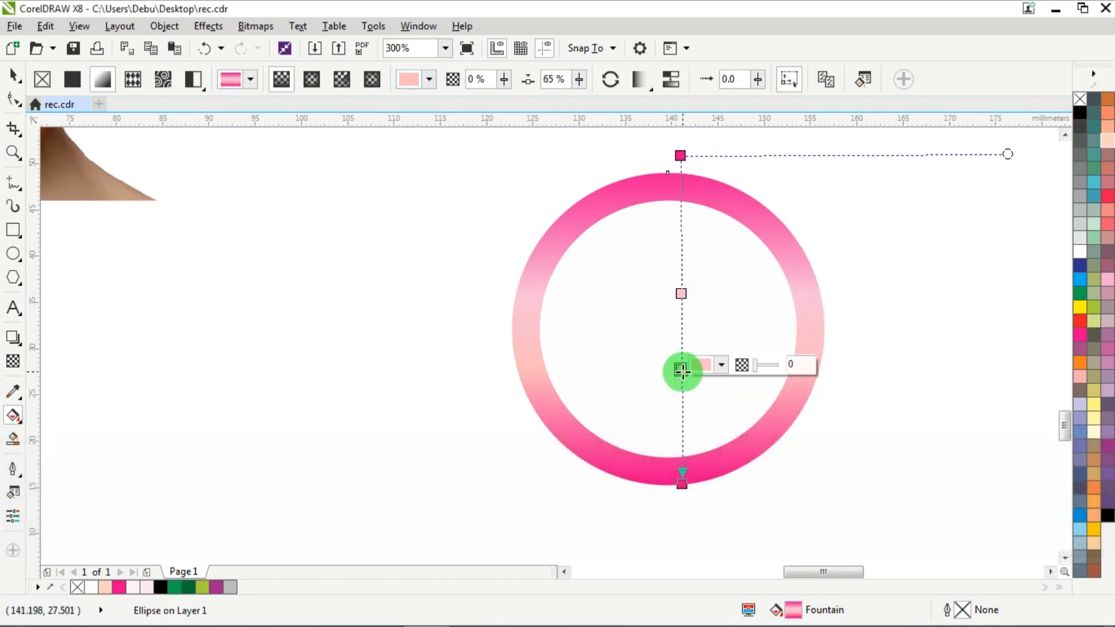
left_click(721, 366)
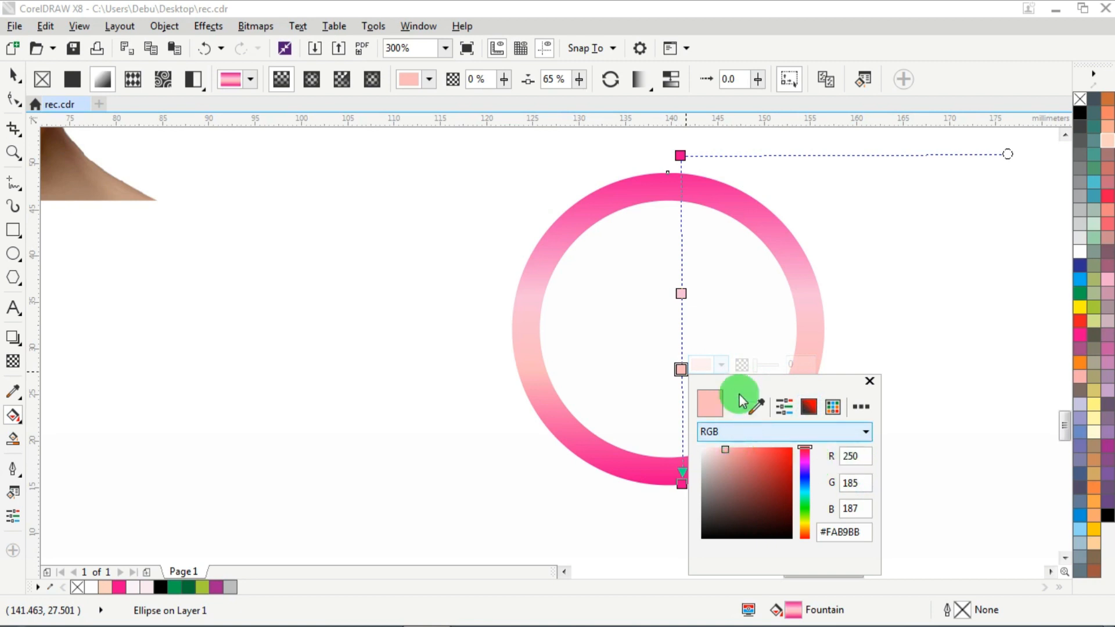
left_click(718, 364)
left_click(720, 365)
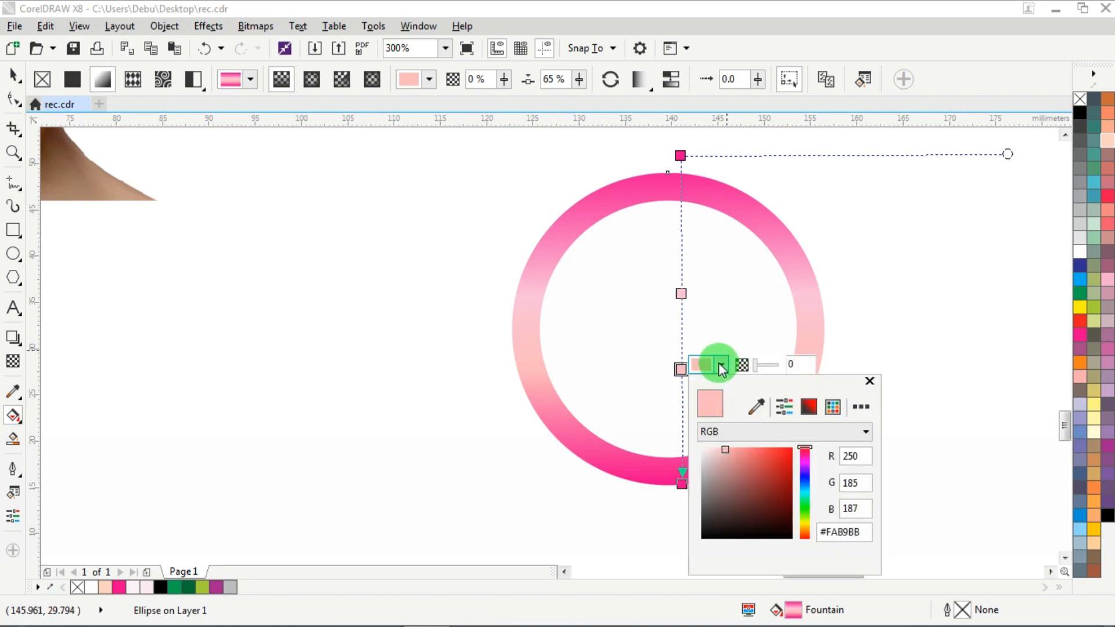
left_click(766, 434)
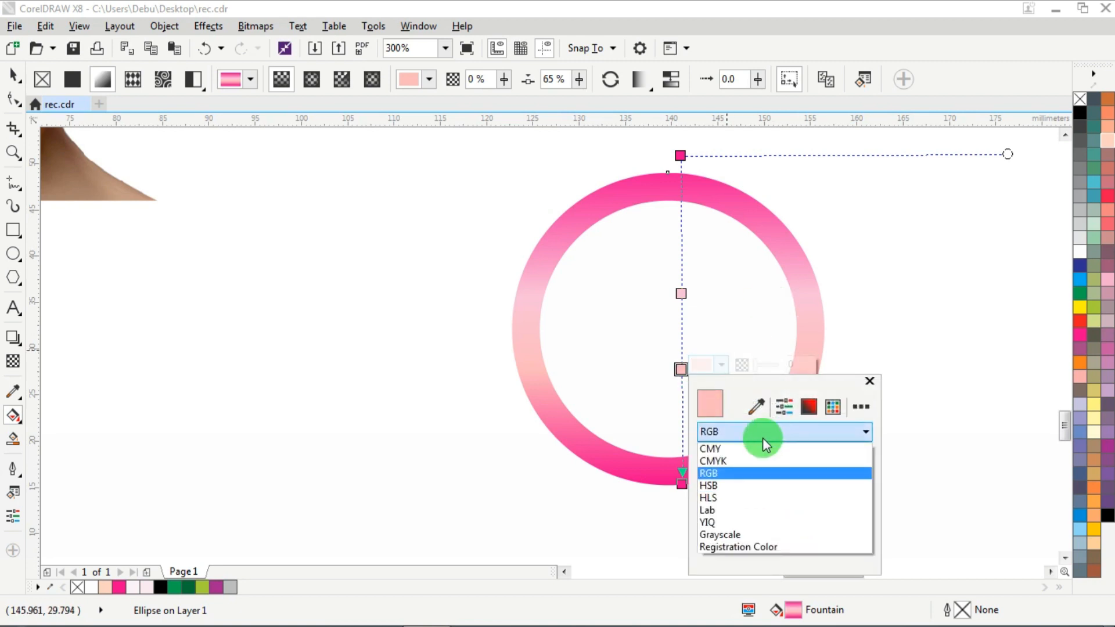
left_click(726, 458)
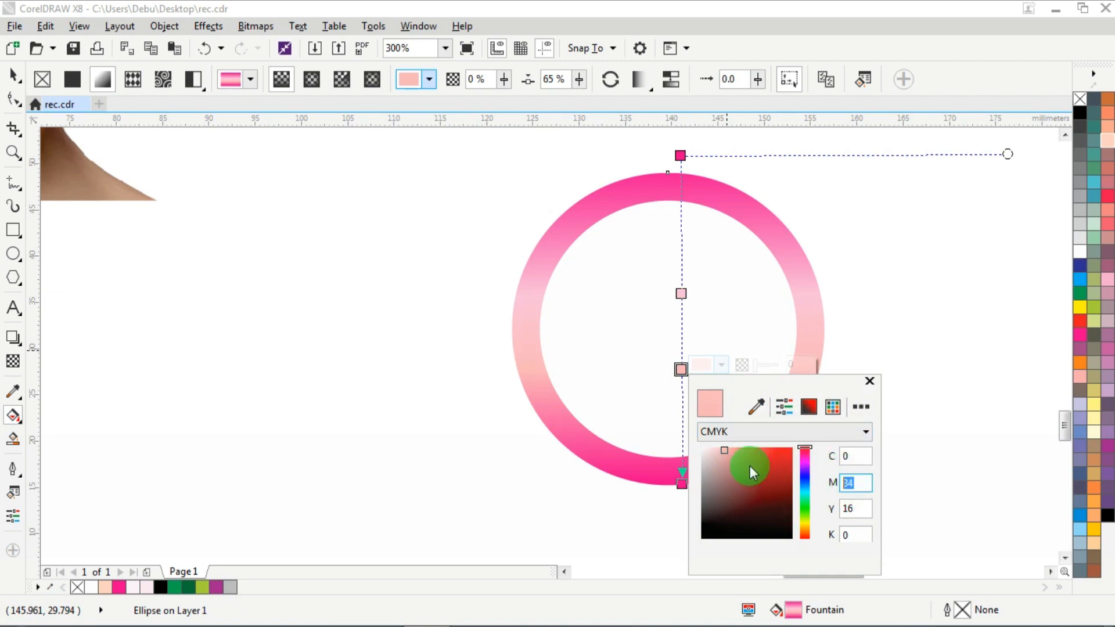
type("30")
key("Tab")
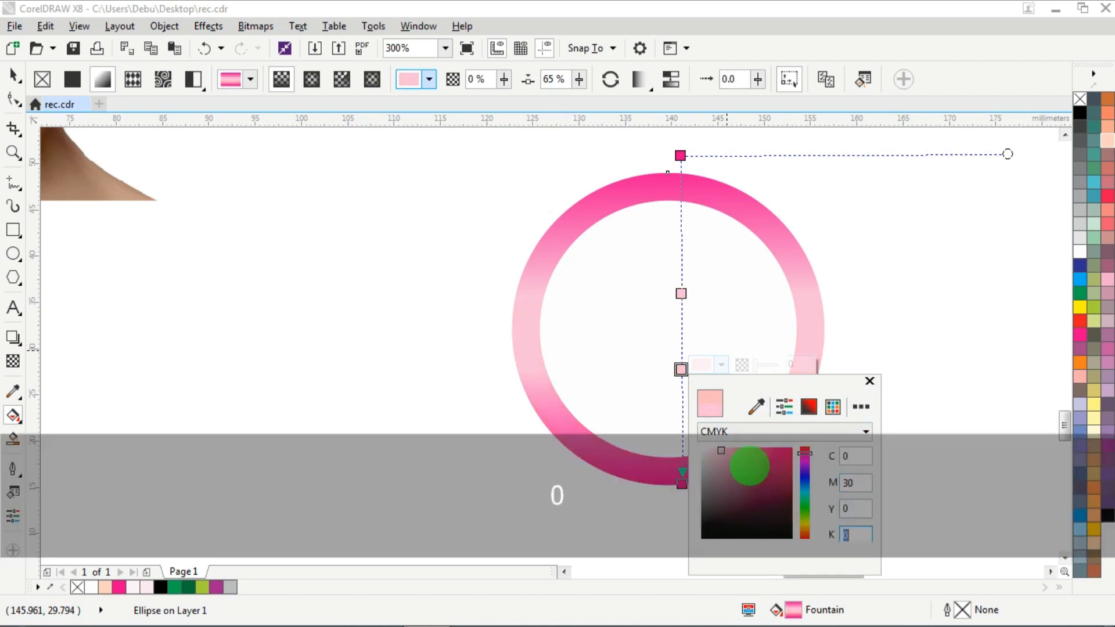
left_click(951, 231)
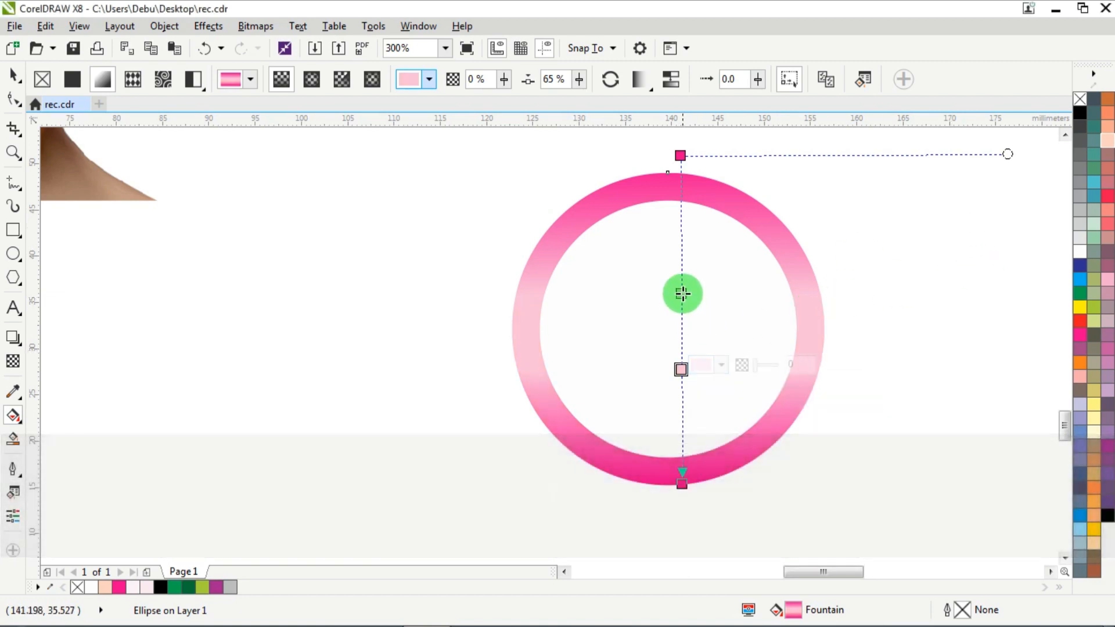
- Spread the two light pink gradient nodes apart, placing the upper at 39% and the lower at 66%
left_click_drag(681, 295, 681, 288)
double_click(681, 370)
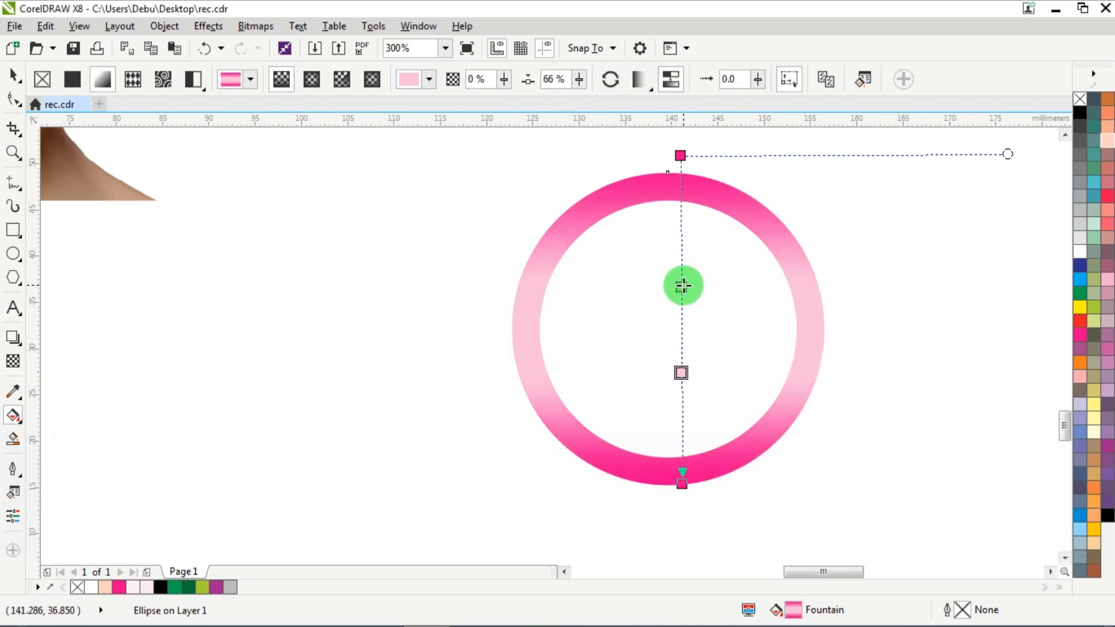
left_click_drag(681, 286, 681, 284)
left_click(34, 88)
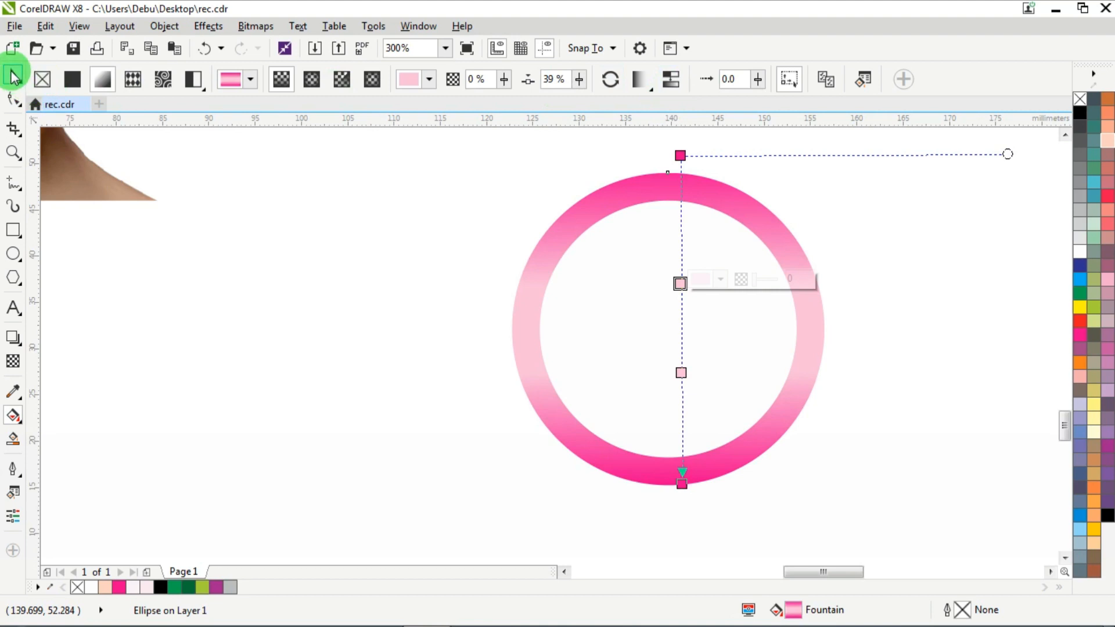
- Enlarge the white inner circle about its center to 29.25 mm in diameter and select both circles
left_click(583, 234)
left_click(642, 254, "ctrl")
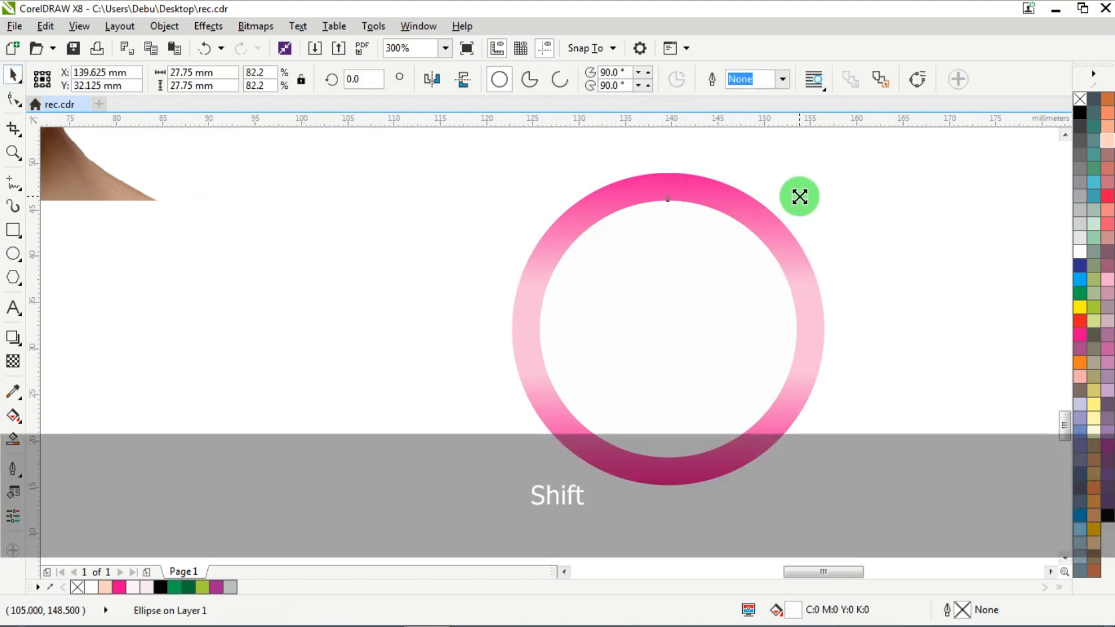
left_click_drag(799, 197, 807, 191)
scroll(662, 224, "down", 2)
left_click_drag(831, 389, 604, 271)
scroll(706, 181, "down", 1)
scroll(702, 175, "up", 1)
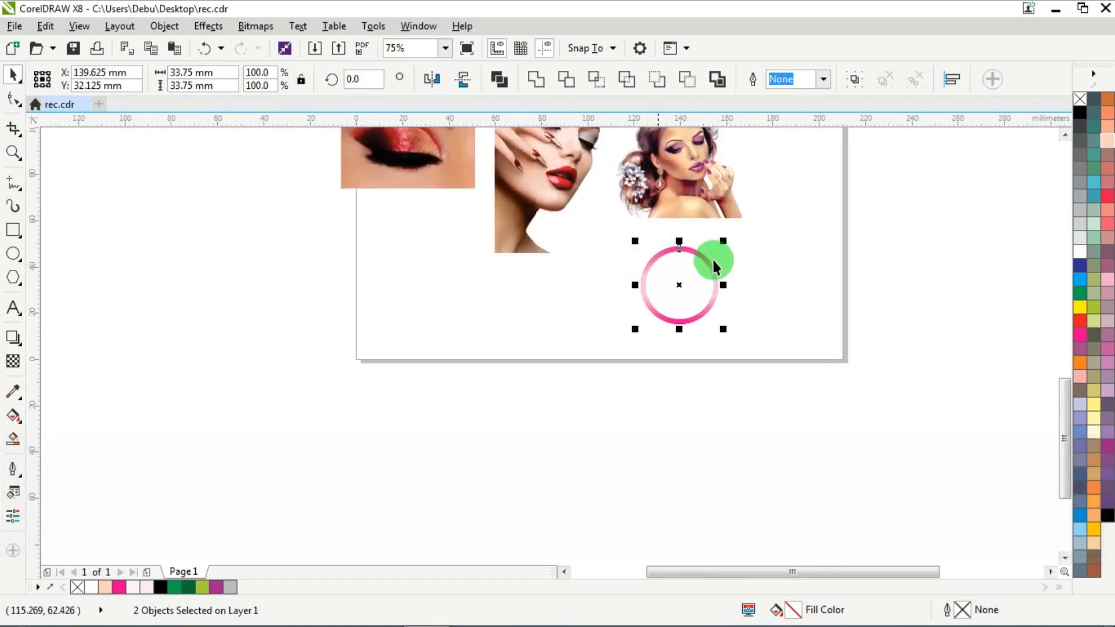
- Move the eye makeup photo off the page's edge, beside the pink circular frame
scroll(472, 234, "down", 1)
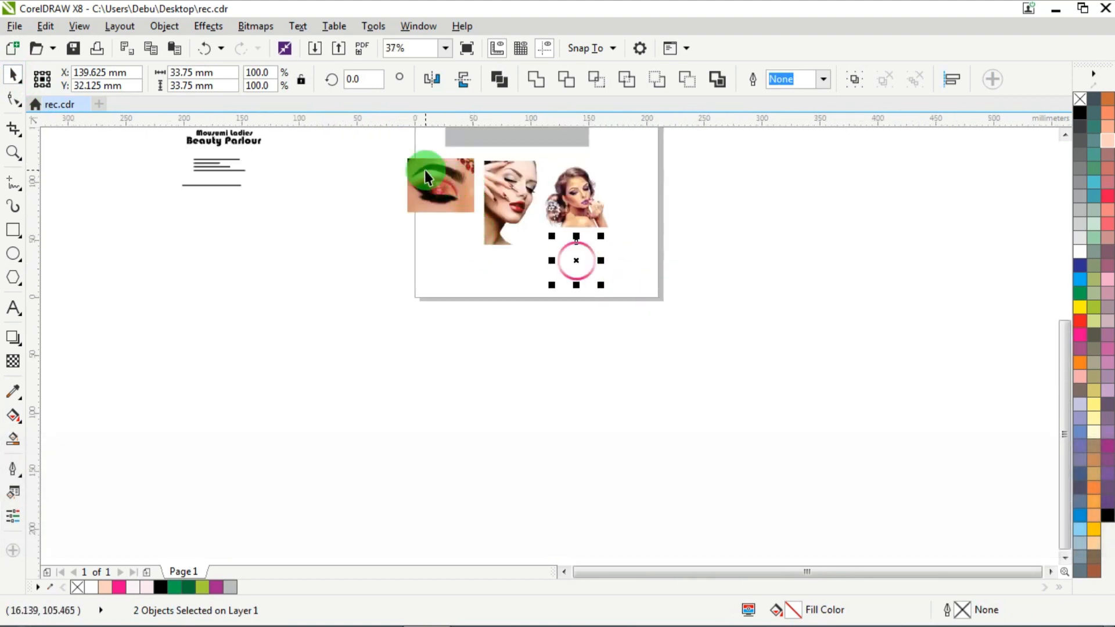
left_click_drag(424, 169, 671, 264)
scroll(632, 224, "up", 1)
scroll(660, 257, "up", 2)
left_click_drag(841, 393, 717, 324)
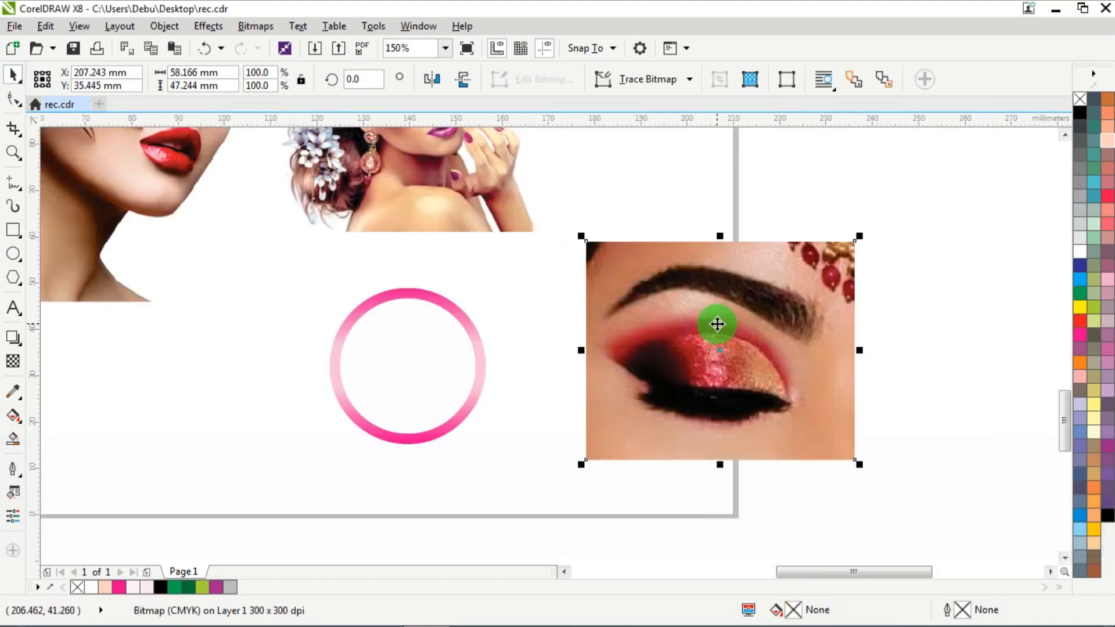
- PowerClip the eye makeup photo inside the frame's white inner circle
right_click(684, 297)
left_click(746, 169)
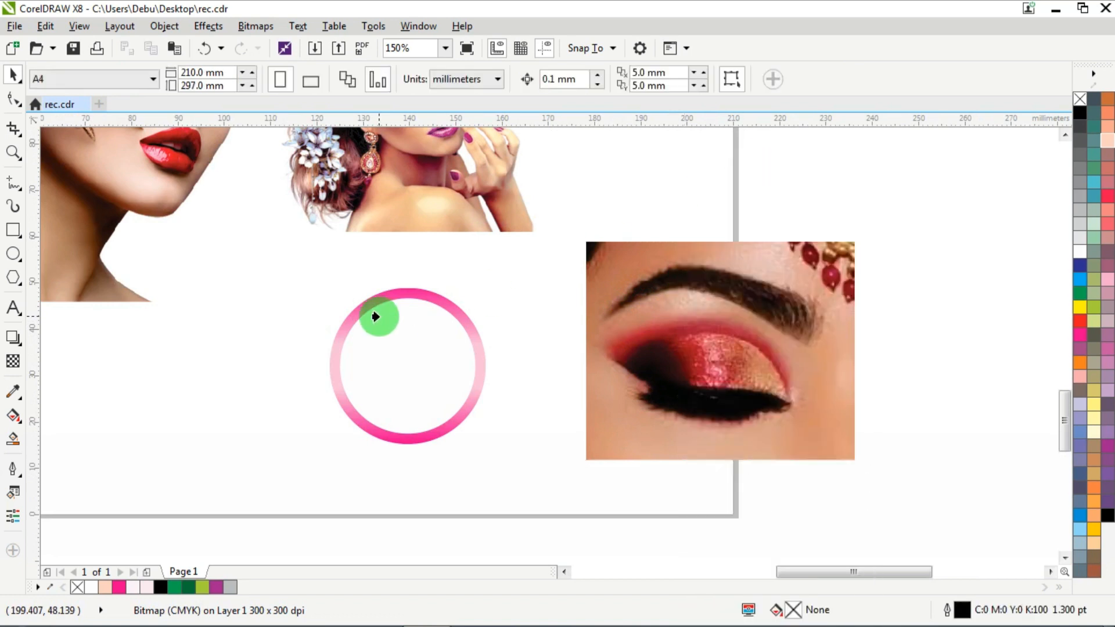
left_click(378, 319)
scroll(381, 326, "up", 1)
- Edit the PowerClip contents, scaling the eye photo to 72.5% and positioning the eye within the circle, and finish editing
left_click(433, 328, "ctrl")
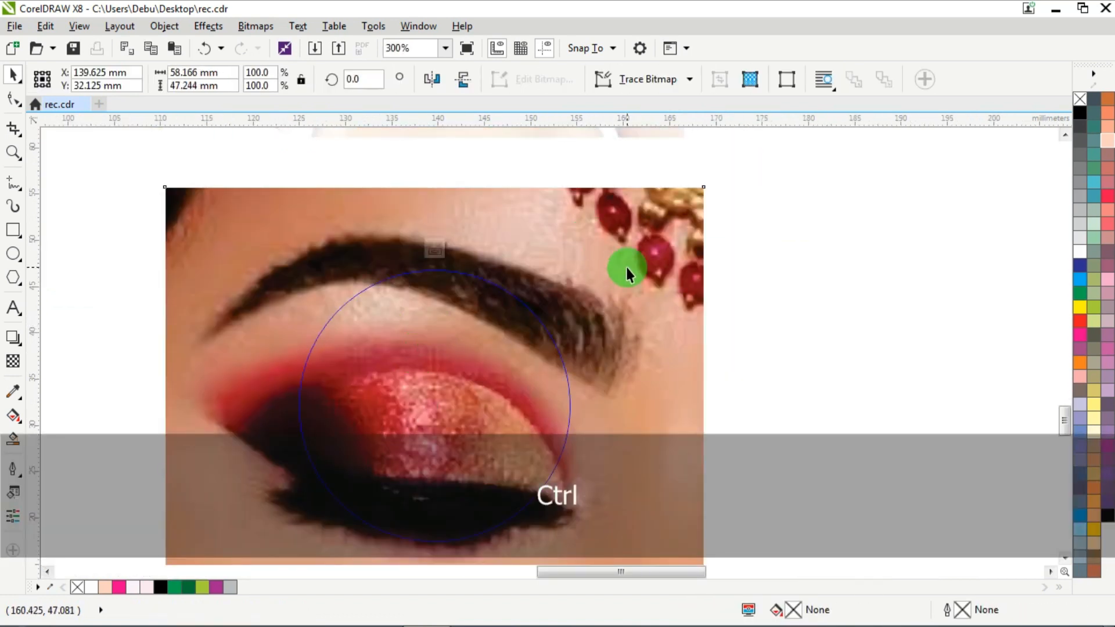
scroll(625, 265, "down", 1)
left_click_drag(671, 222, 683, 252)
scroll(598, 294, "up", 1)
left_click_drag(599, 294, 621, 309)
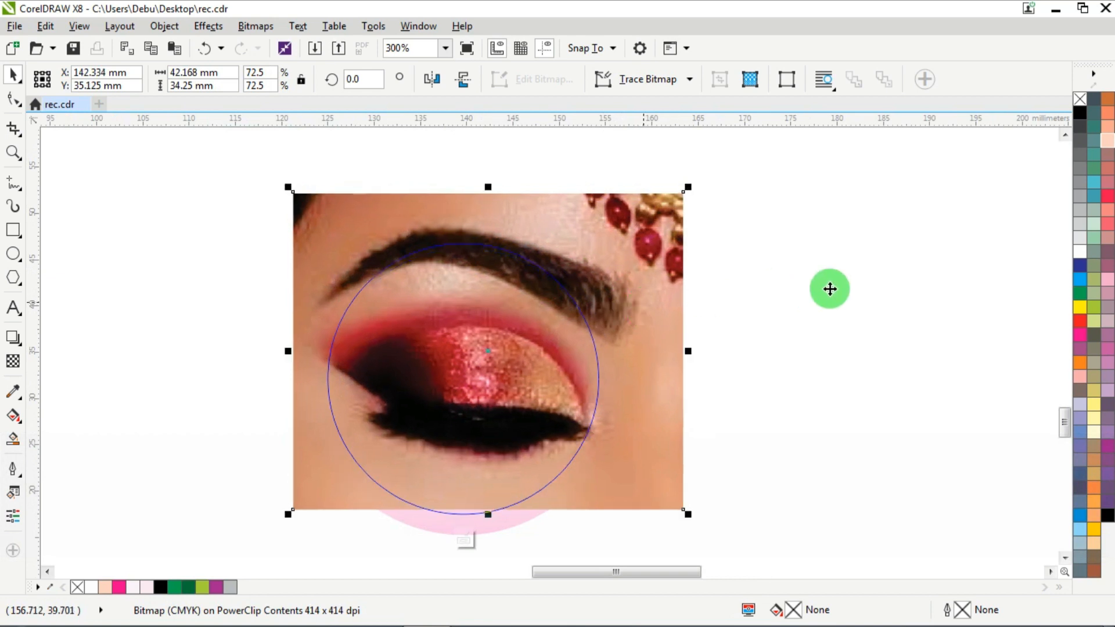
left_click(707, 282, "ctrl")
- Select the whole eye photo frame and make two copies of it, so three frames are spaced across the page's lower part
scroll(644, 298, "down", 1)
left_click(680, 260)
left_click_drag(707, 234, 421, 446)
left_click_drag(564, 318, 802, 284)
right_click(569, 322)
right_click(801, 284)
left_click(612, 413)
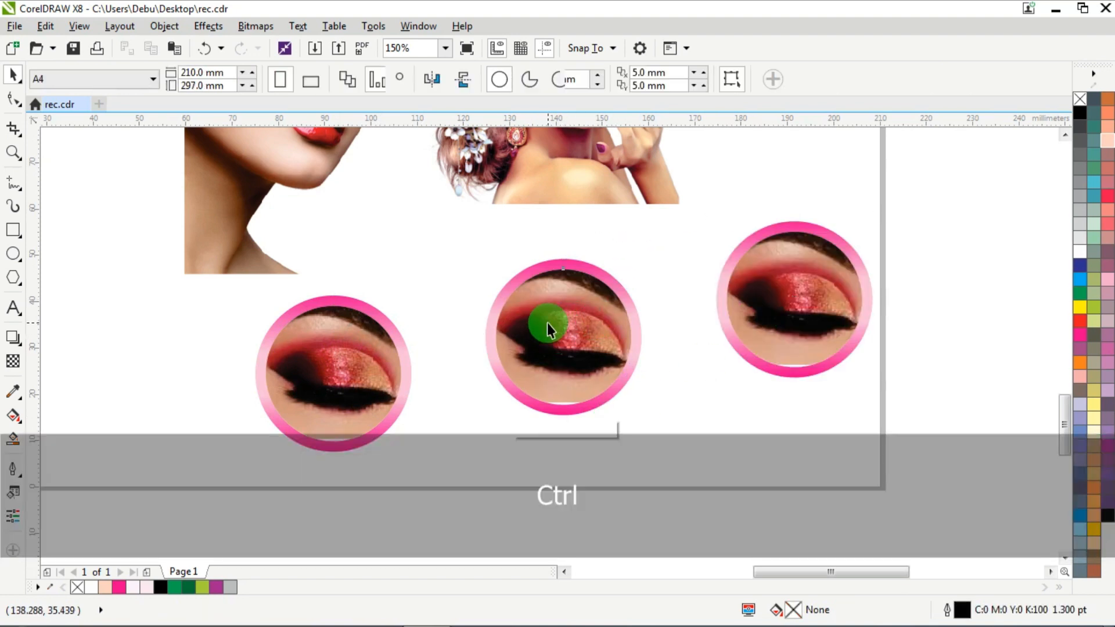
- Delete the eye photo from inside the middle and right-hand frames, leaving their PowerClip circles empty
left_click(547, 323, "ctrl")
left_click(571, 323)
key("Delete")
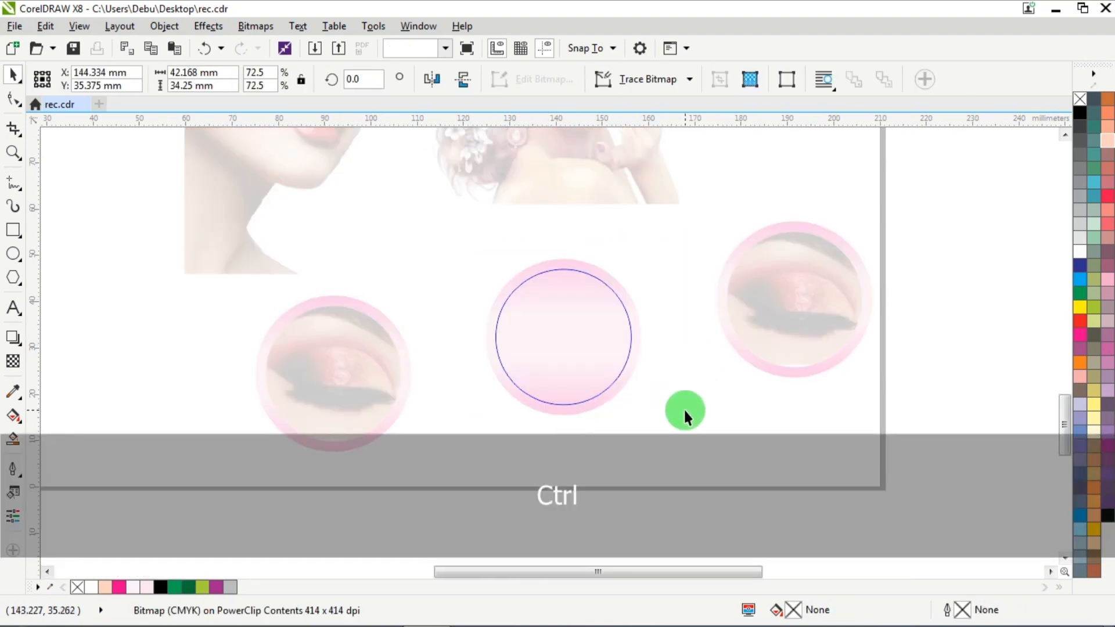
left_click(684, 409, "ctrl")
left_click(774, 328, "ctrl")
left_click(796, 308)
key("Delete")
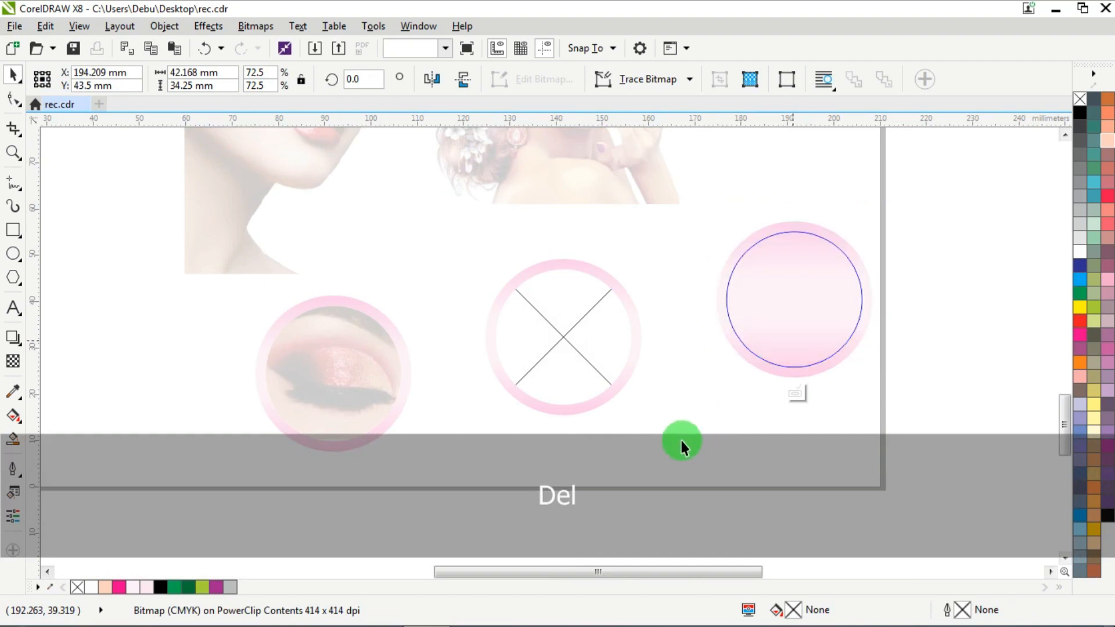
left_click(482, 339, "ctrl")
- Move the photo of the woman with red nails below the middle frame and scale it to 56.6%
scroll(465, 242, "down", 2)
left_click_drag(361, 192, 556, 403)
left_click_drag(683, 472, 644, 431)
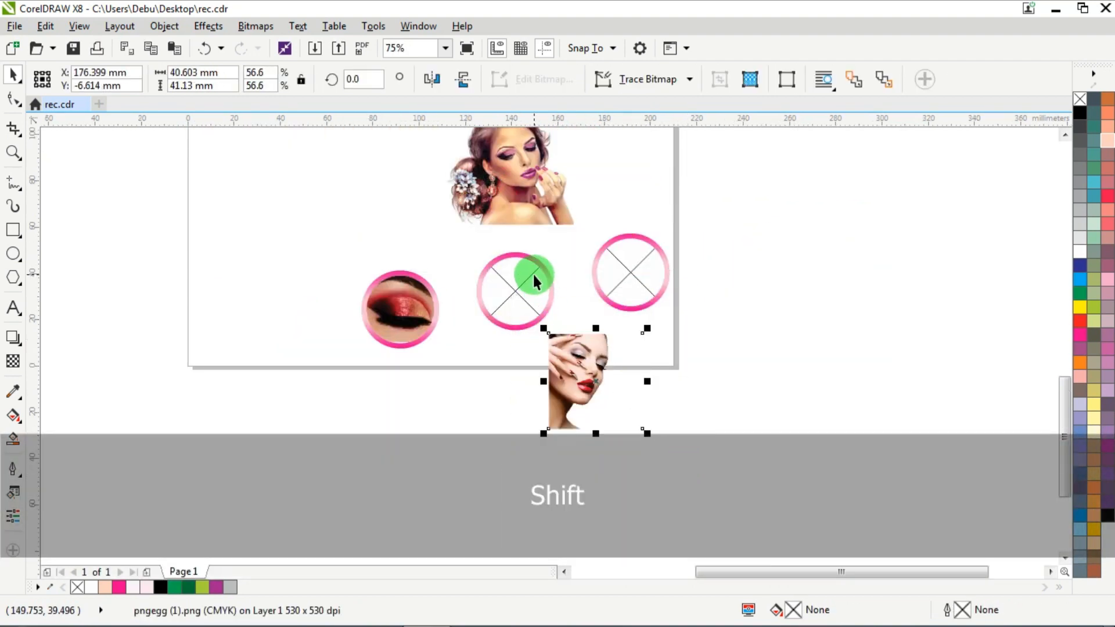
- PowerClip the red-nails photo inside the middle frame's empty circle
scroll(532, 273, "up", 2)
right_click(632, 435)
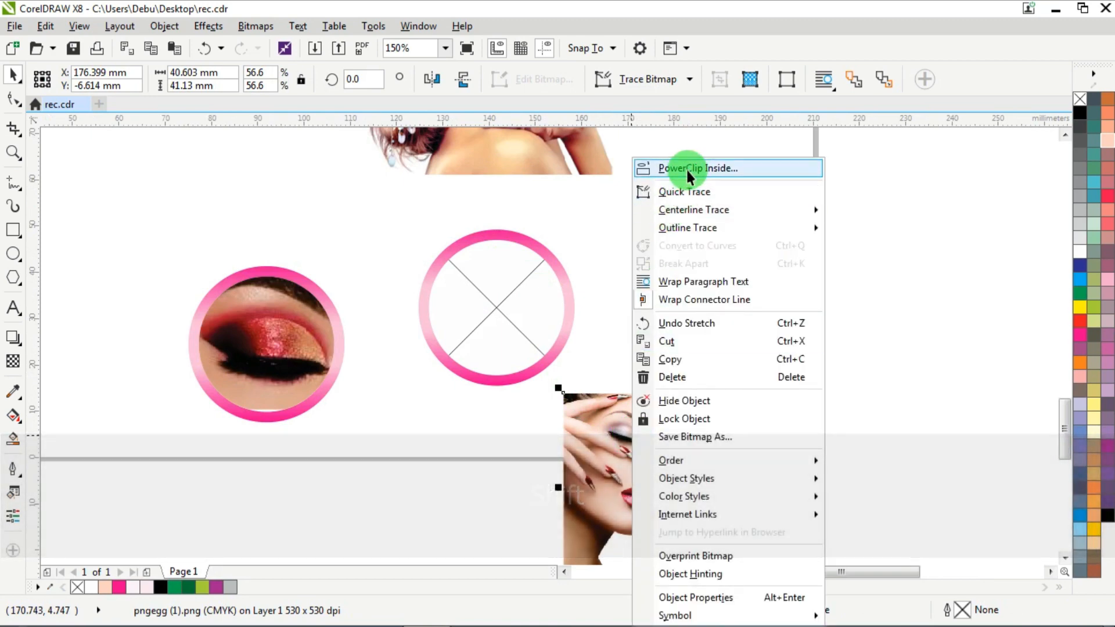
left_click(673, 168)
left_click(513, 266)
scroll(491, 285, "up", 2)
- Edit the middle frame's contents, scaling the photo to 54.5% and placing the face within the circle
left_click(511, 324, "ctrl")
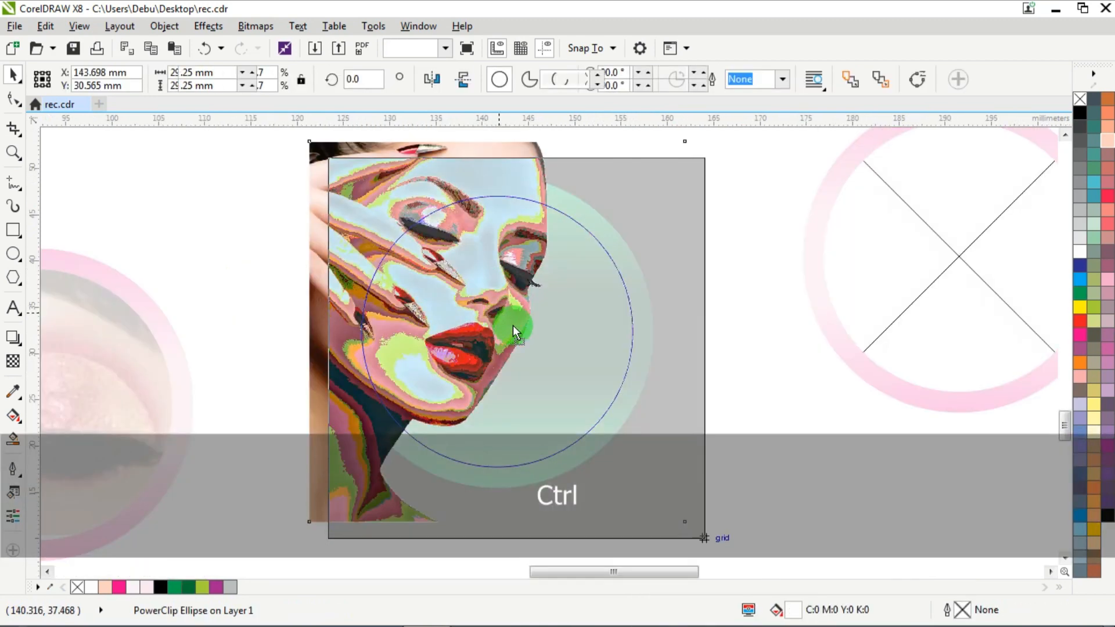
scroll(535, 328, "down", 2)
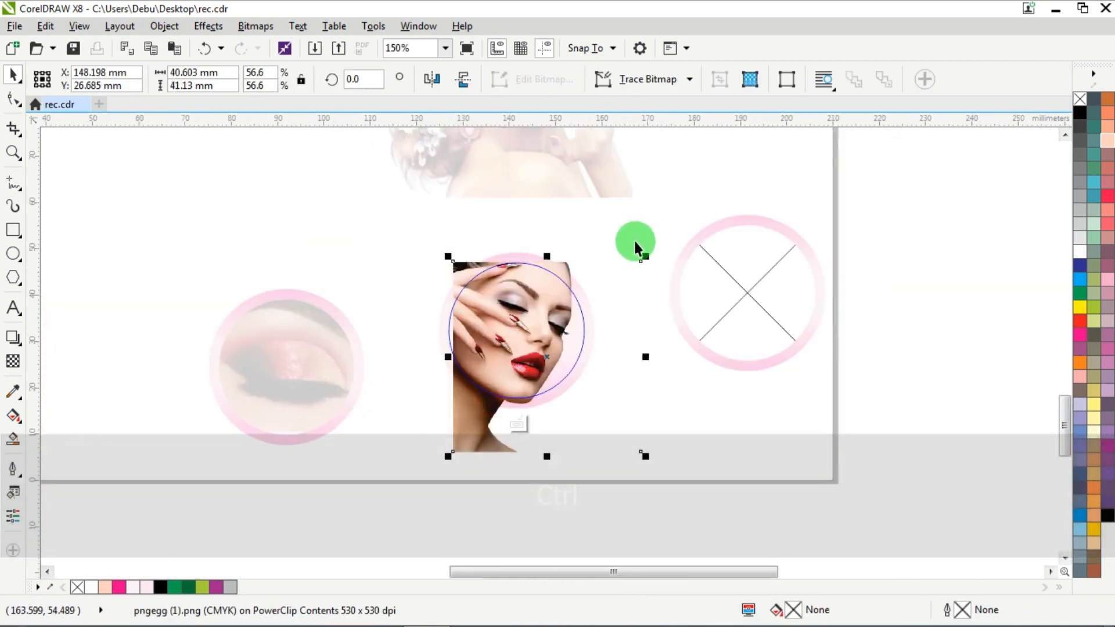
left_click_drag(647, 254, 655, 258)
scroll(577, 311, "up", 2)
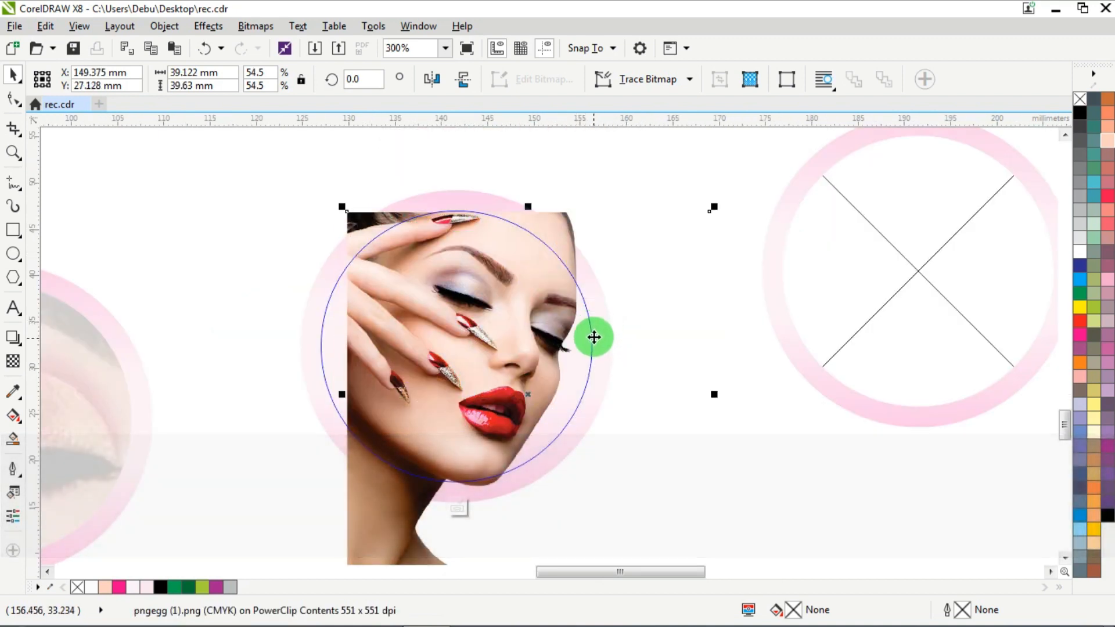
left_click(483, 352, "ctrl")
- Reopen the middle frame's contents and shift the photo left until its edge meets the circle's left side
left_click(261, 225, "ctrl")
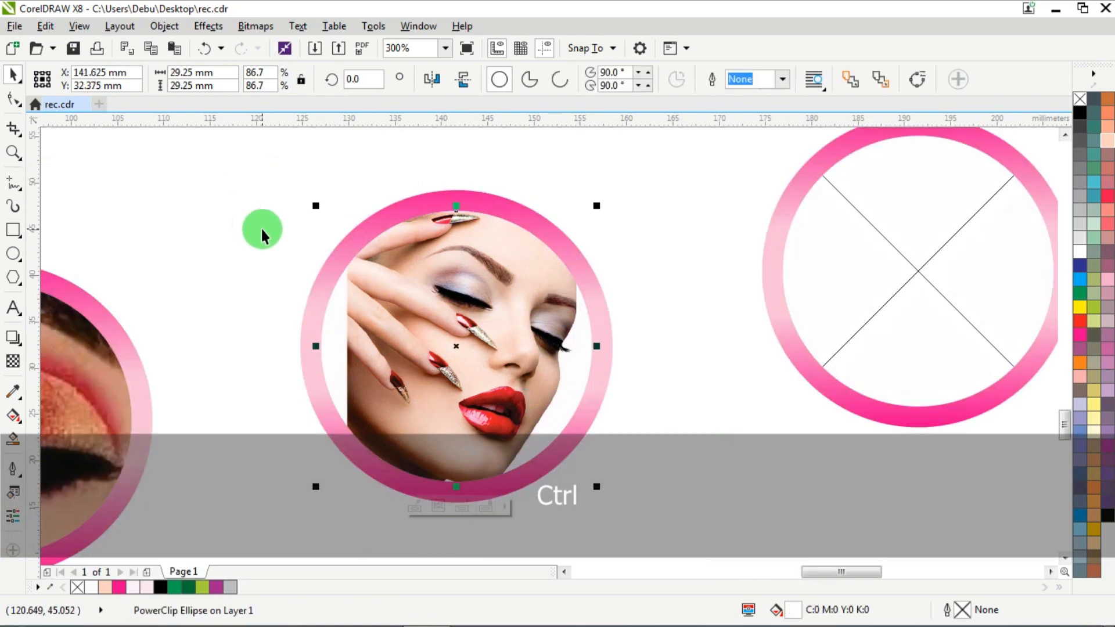
left_click(372, 295, "ctrl")
left_click_drag(413, 320, 391, 319)
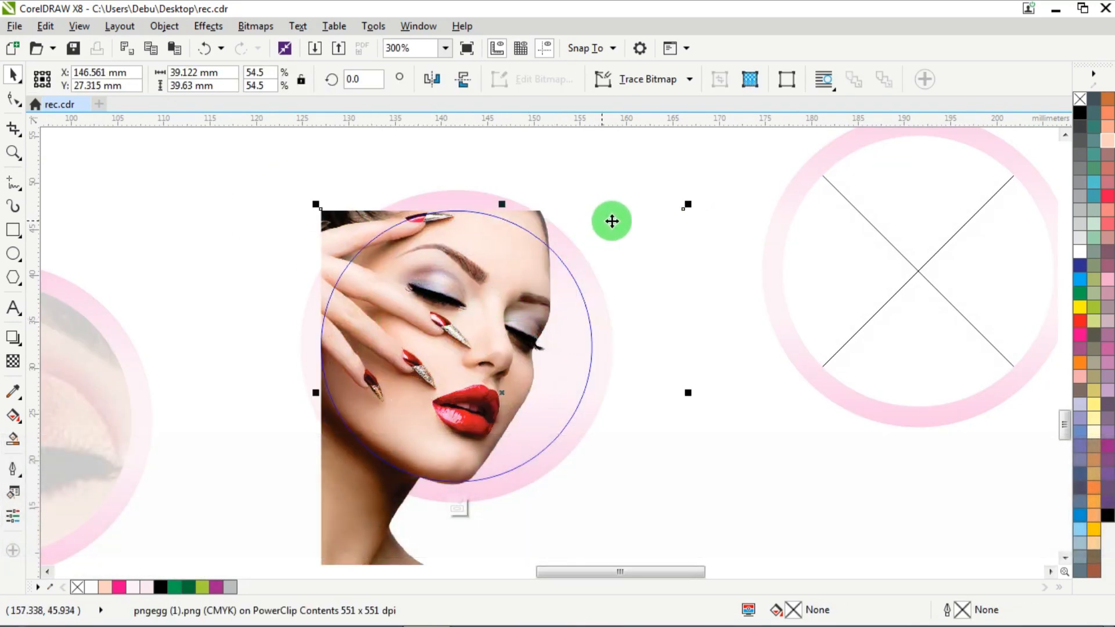
left_click(672, 149, "ctrl")
- Move the photo of the woman with flowers in her hair beside the empty right-hand frame and scale it to 82.6%
scroll(459, 247, "down", 5)
left_click(774, 233)
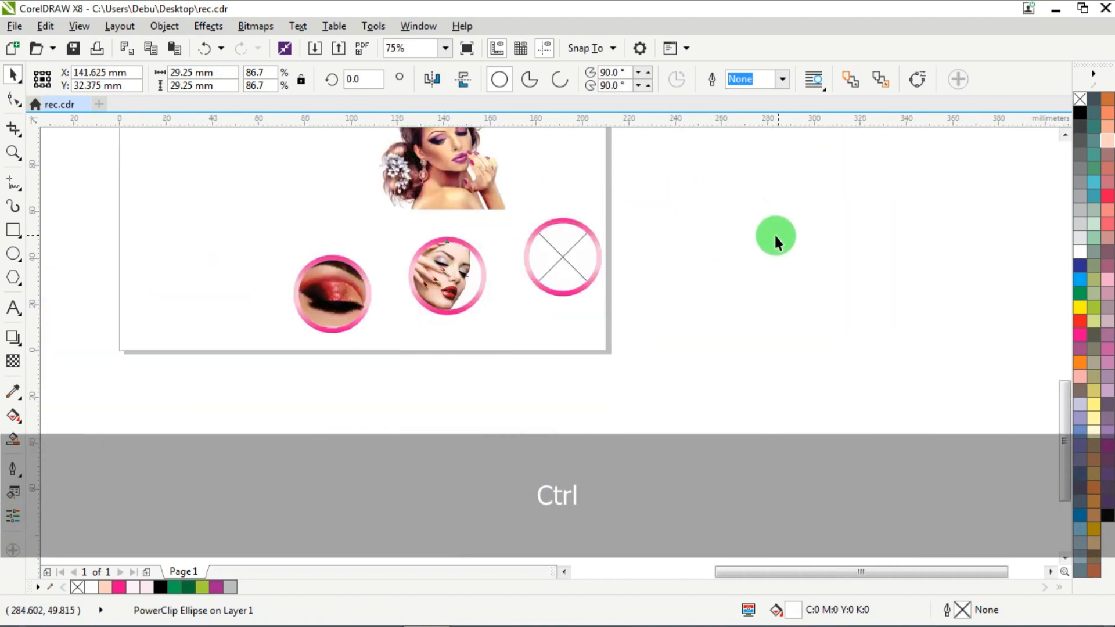
scroll(590, 267, "down", 4)
left_click_drag(558, 232, 642, 263)
scroll(588, 251, "up", 2)
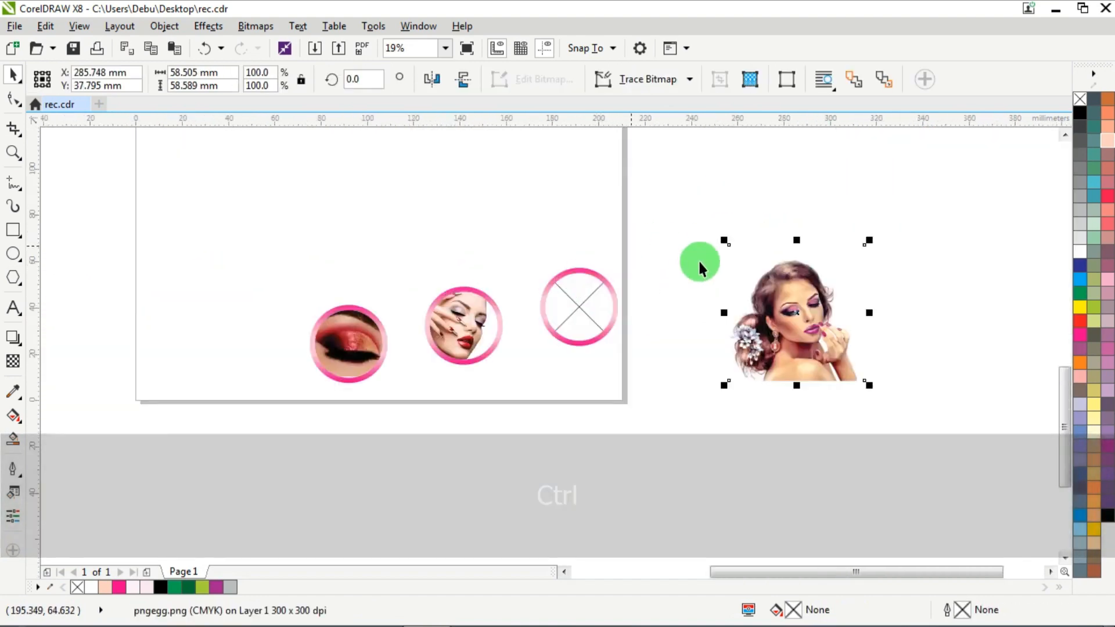
left_click_drag(777, 303, 701, 315)
scroll(702, 315, "up", 2)
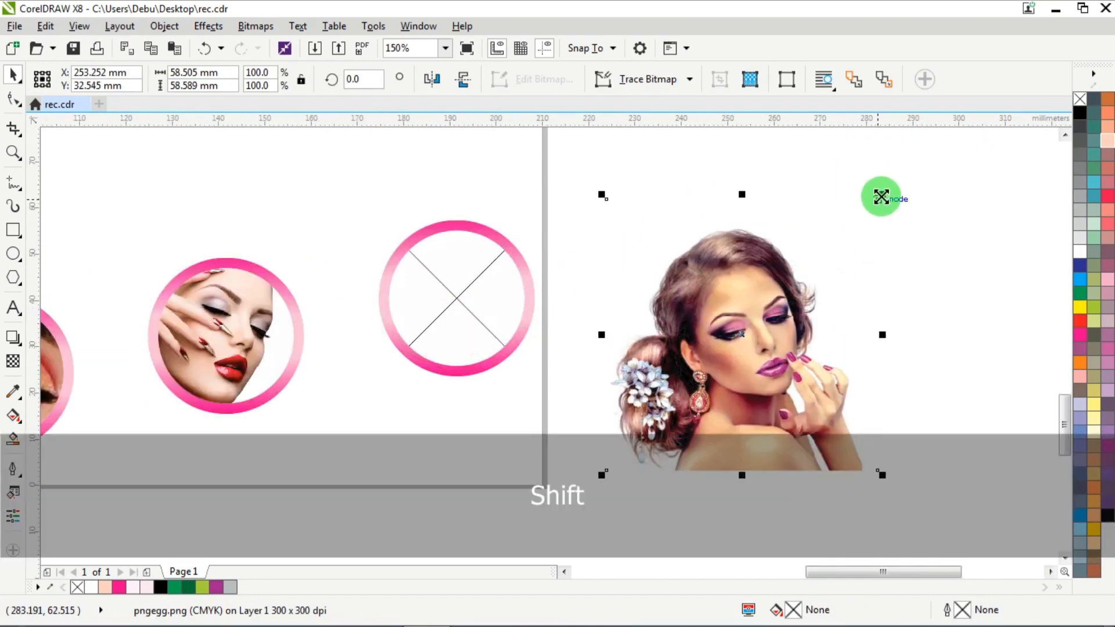
left_click_drag(880, 194, 778, 290)
- PowerClip the flower-haired woman's photo inside the right-hand frame's empty circle
right_click(779, 291)
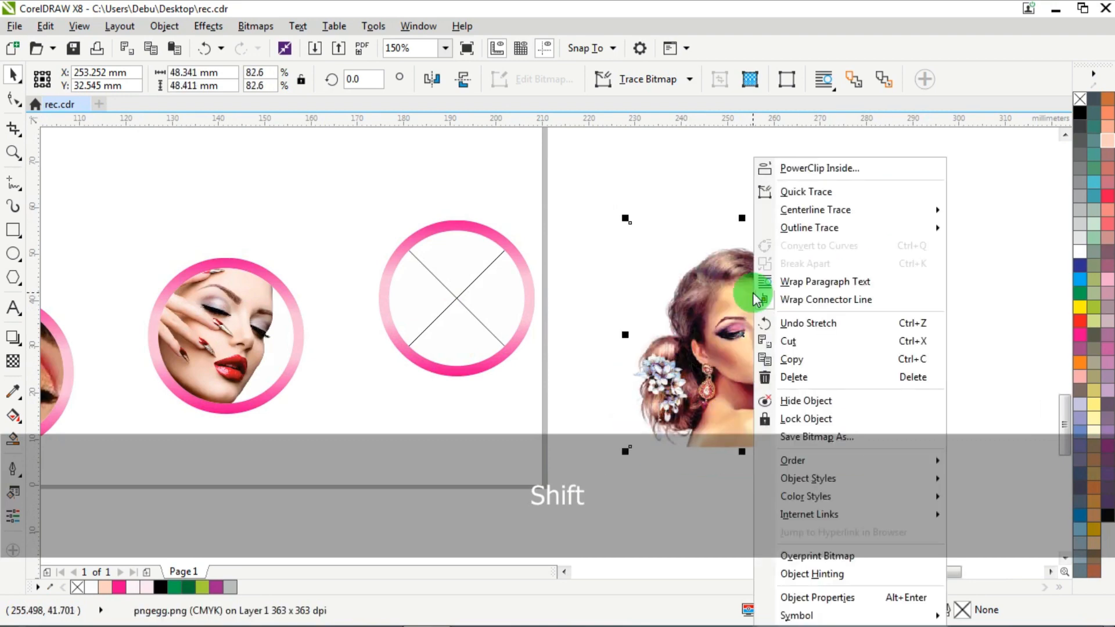
left_click(801, 166)
left_click(406, 287)
scroll(405, 287, "up", 2)
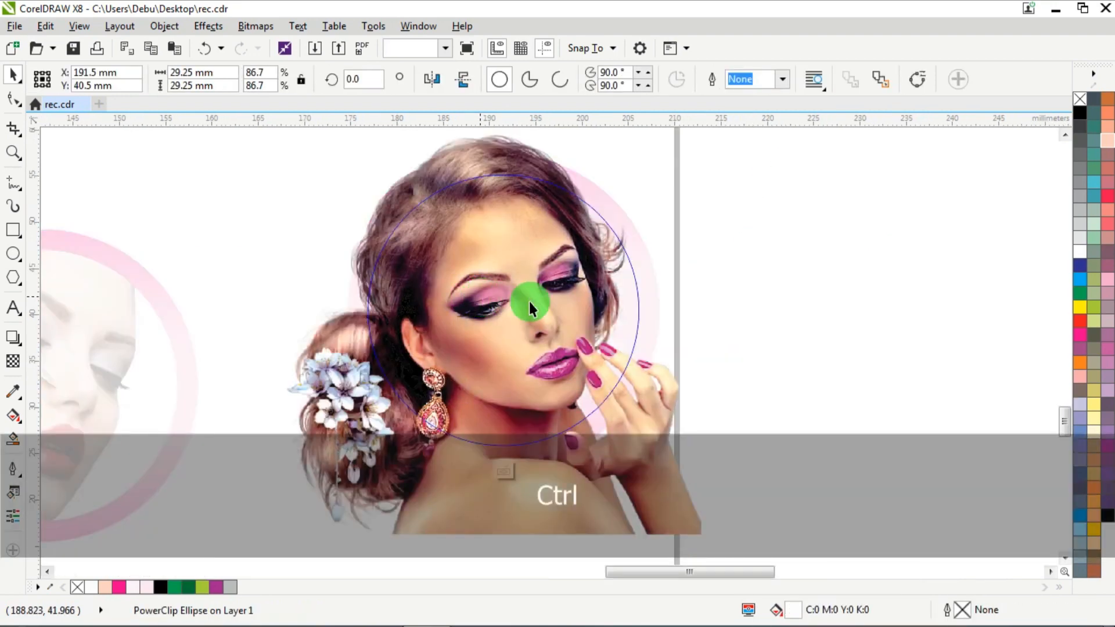
- Edit the right-hand frame's contents, scaling the flower-haired woman's photo to 62% and fitting her head within the circle
left_click(530, 298, "ctrl")
scroll(530, 299, "down", 4)
left_click_drag(603, 360, 619, 341)
scroll(537, 293, "up", 2)
left_click_drag(536, 293, 526, 285)
scroll(542, 290, "up", 2)
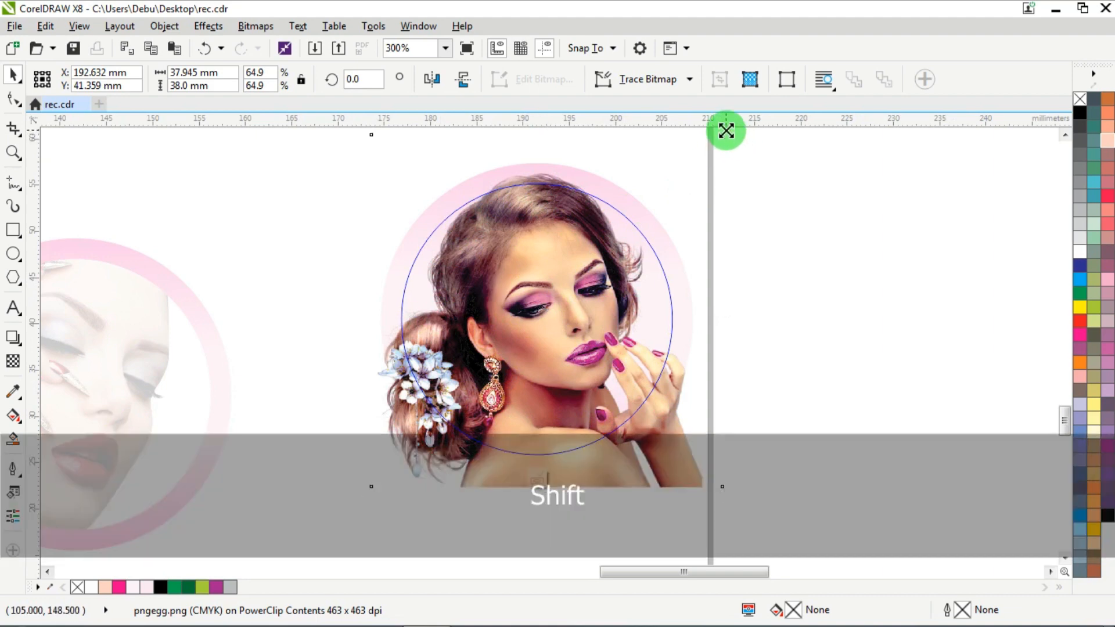
left_click_drag(726, 130, 729, 167)
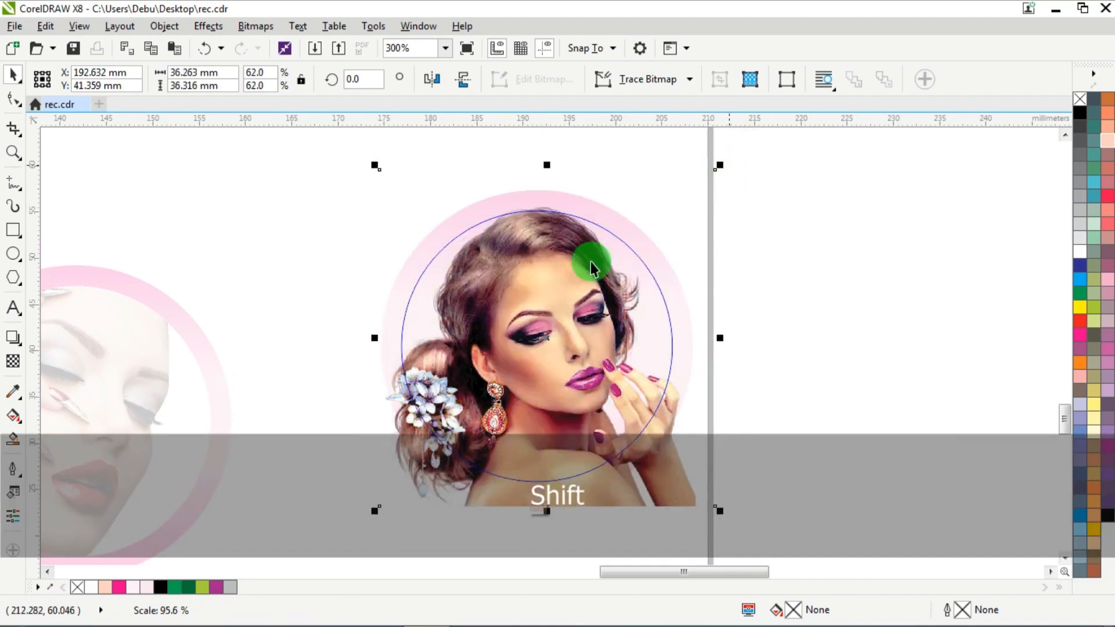
left_click(816, 252, "ctrl")
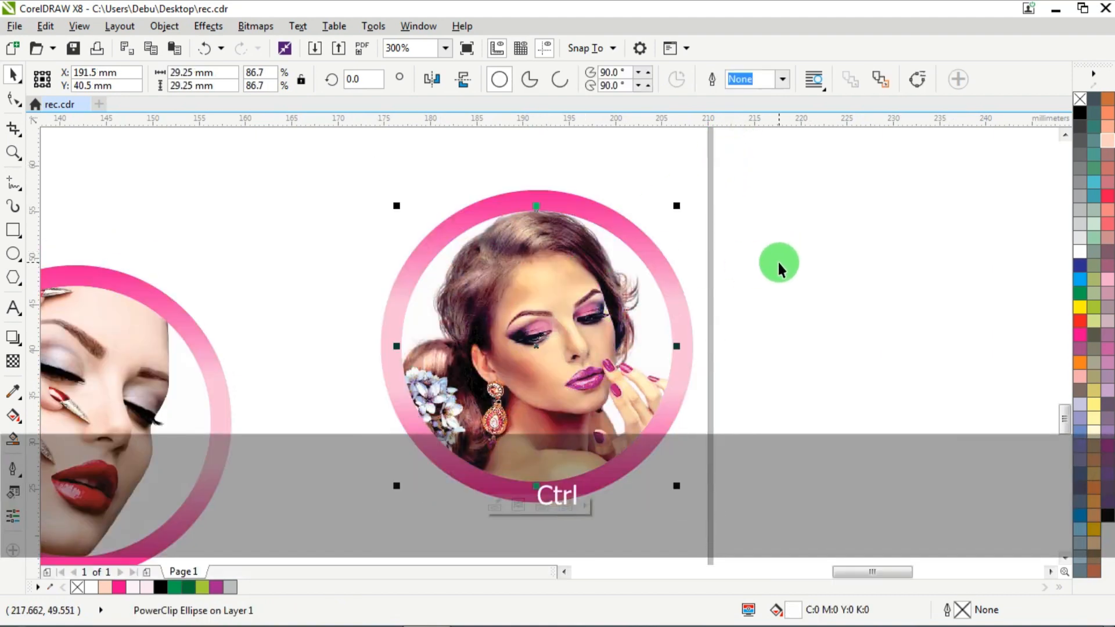
left_click(877, 246)
scroll(660, 235, "down", 2)
scroll(669, 249, "up", 2)
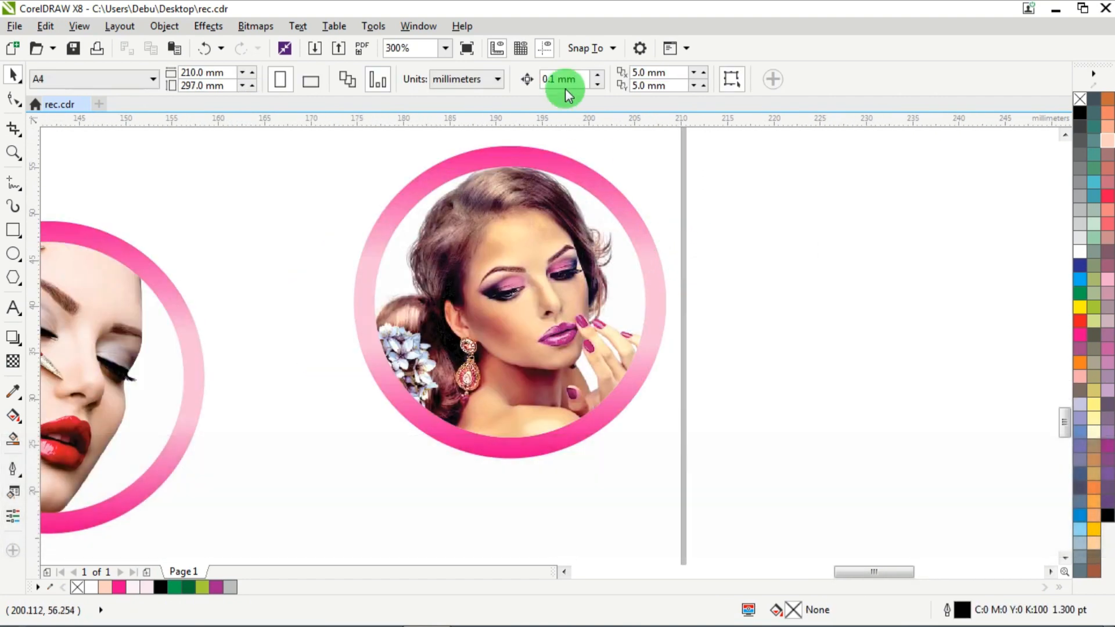
- Move the middle frame slightly up and left, and place the eye makeup frame beneath it, partly overlapped by its lower edge
scroll(345, 211, "down", 2)
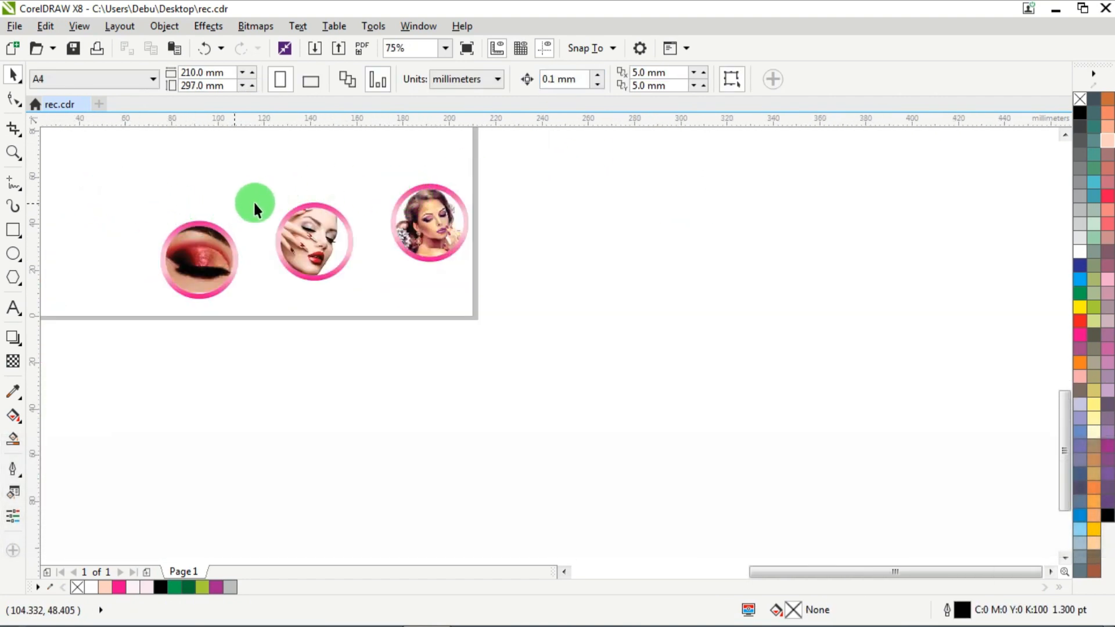
left_click_drag(380, 315, 391, 319)
scroll(354, 219, "up", 1)
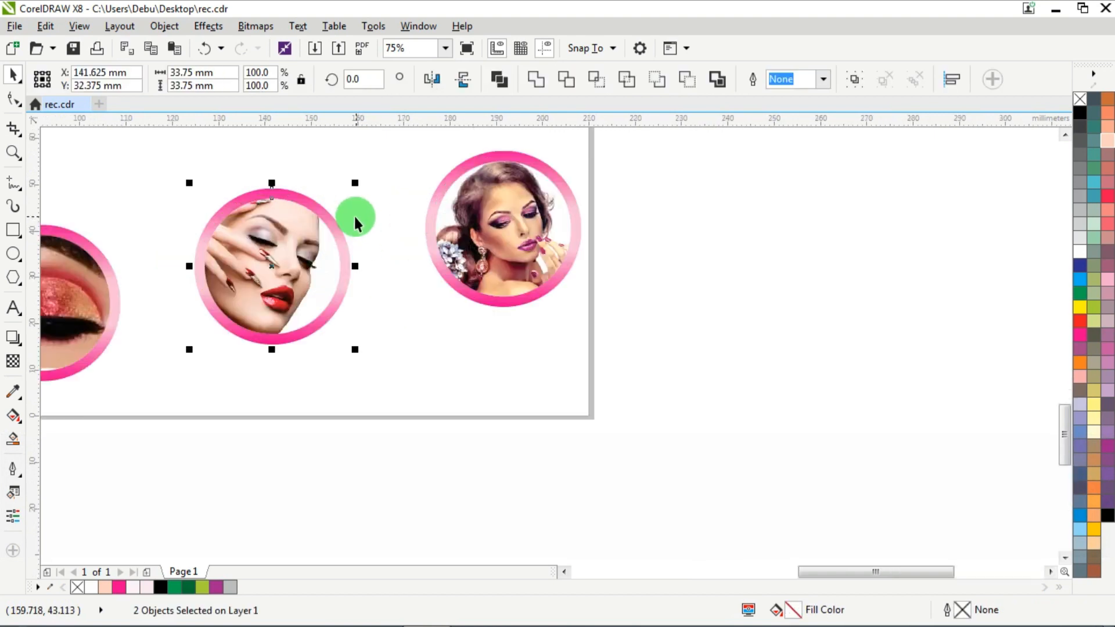
left_click_drag(303, 250, 277, 191)
scroll(313, 222, "down", 1)
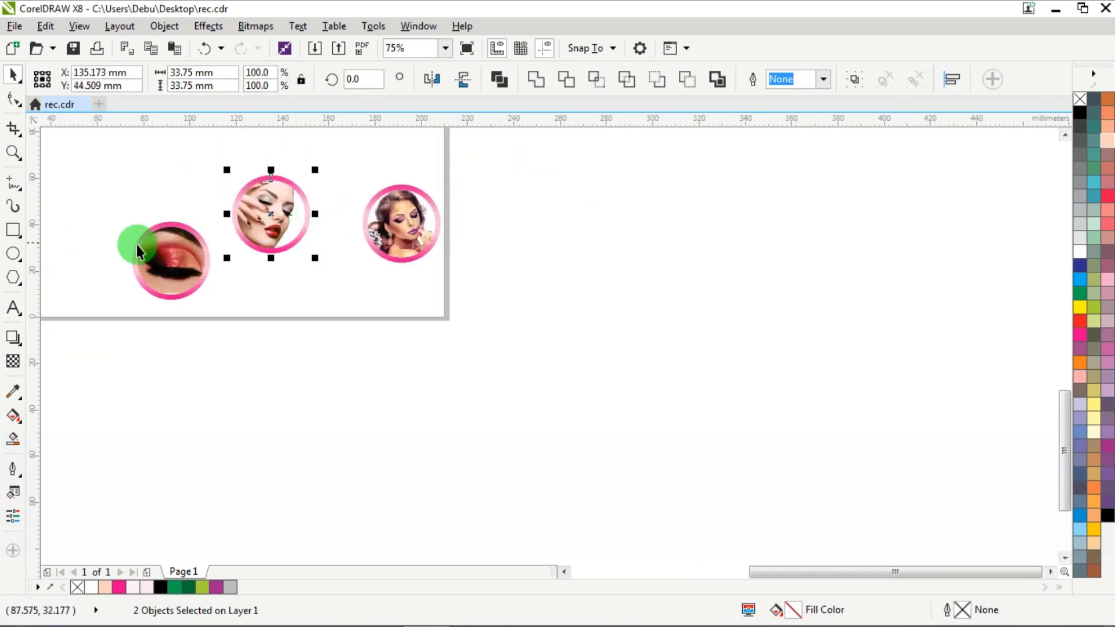
scroll(137, 244, "up", 1)
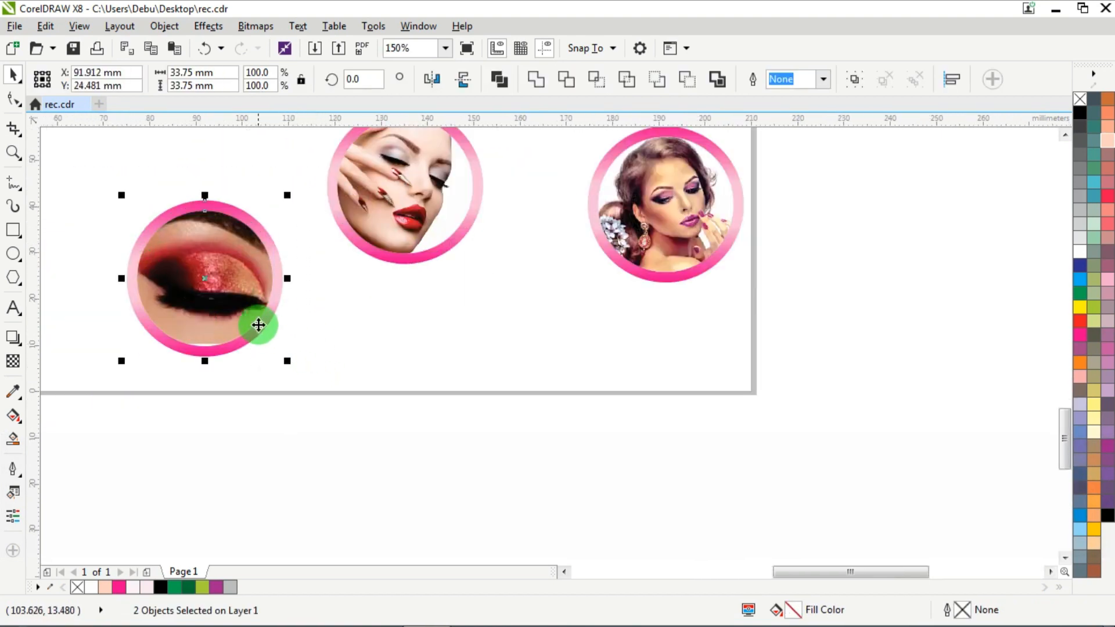
left_click_drag(259, 325, 454, 315)
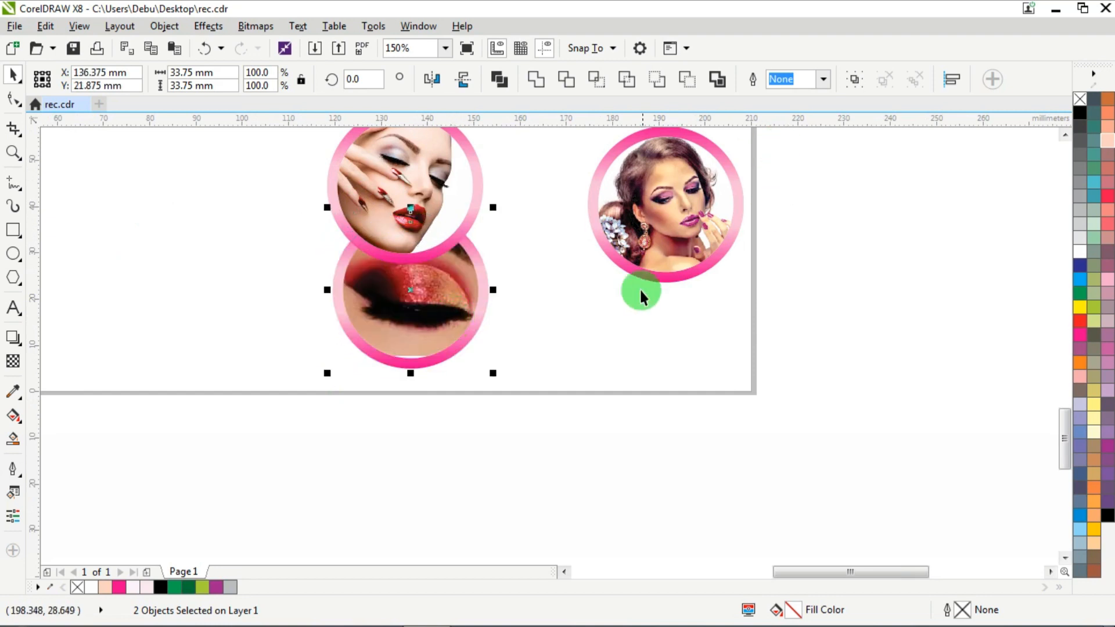
- Enlarge the flower-haired woman's frame to 45.625 mm and place it overlapping the right side of the other two frames
scroll(632, 267, "down", 1)
scroll(642, 194, "up", 1)
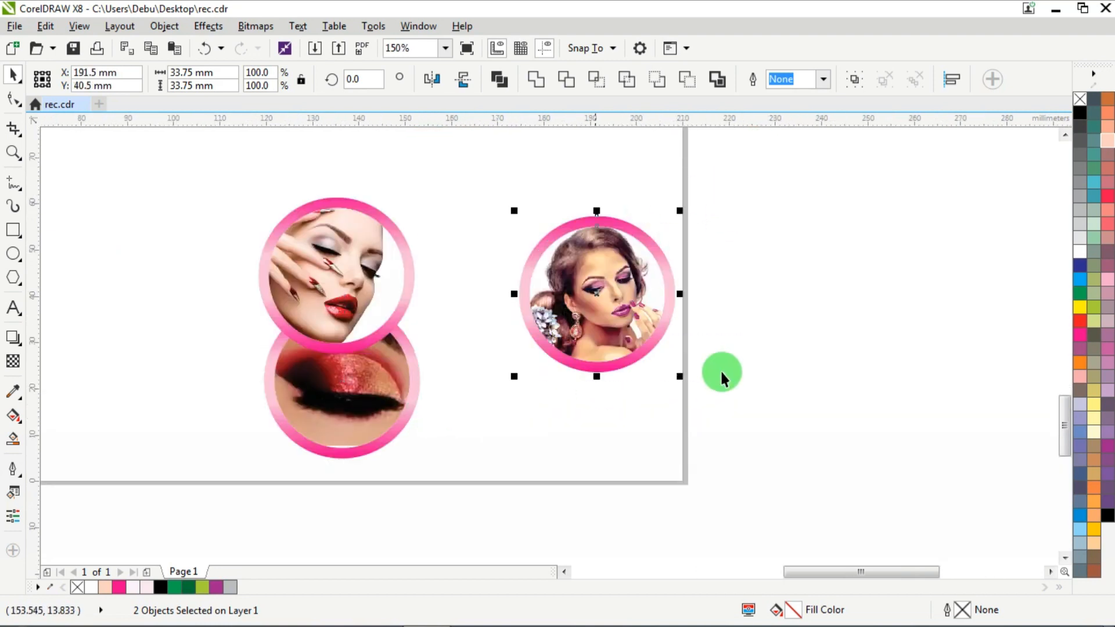
left_click_drag(683, 380, 734, 429)
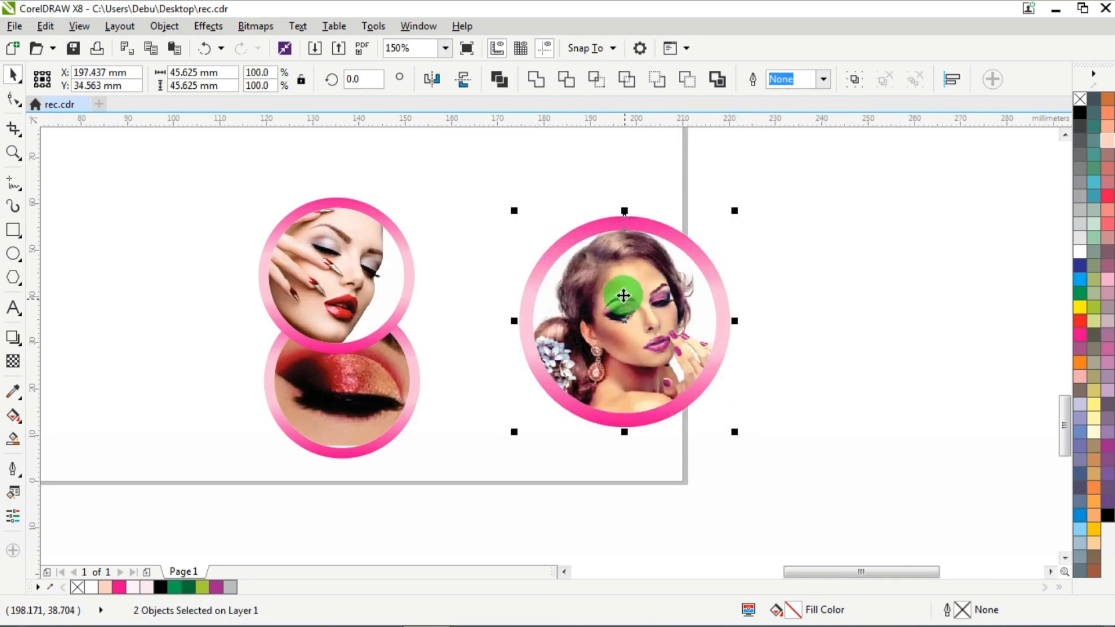
left_click_drag(620, 294, 489, 277)
key("ctrl+z")
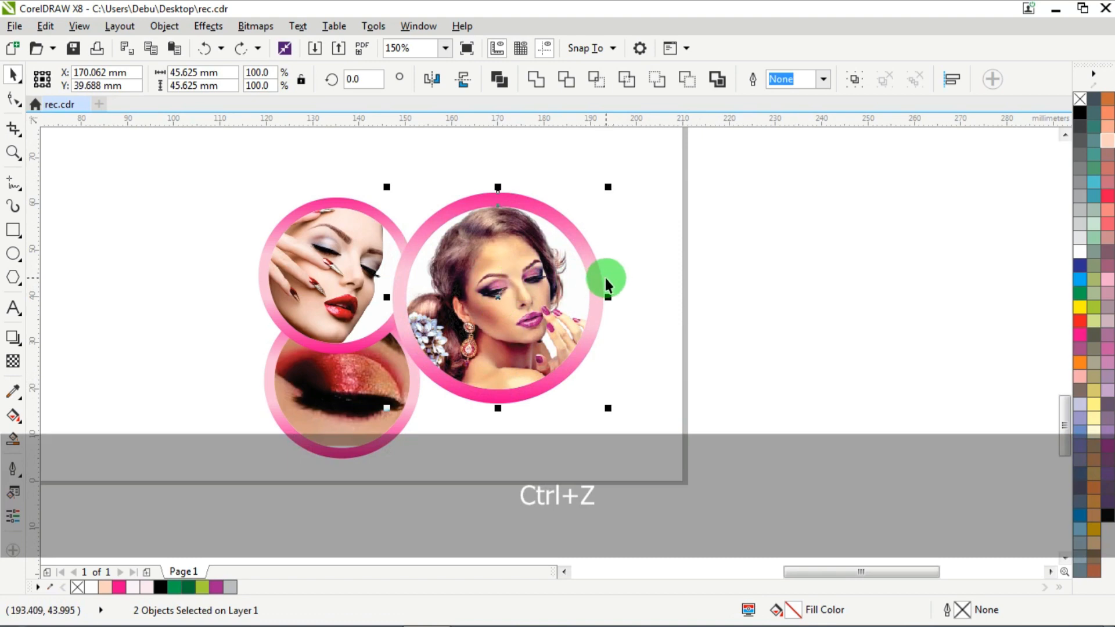
- Slightly enlarge the flower-haired woman's clipped photo circle within its pink ring, scaling from the centre
left_click_drag(532, 279, 587, 281)
left_click(657, 261)
key("ctrl+z")
scroll(633, 221, "up", 4)
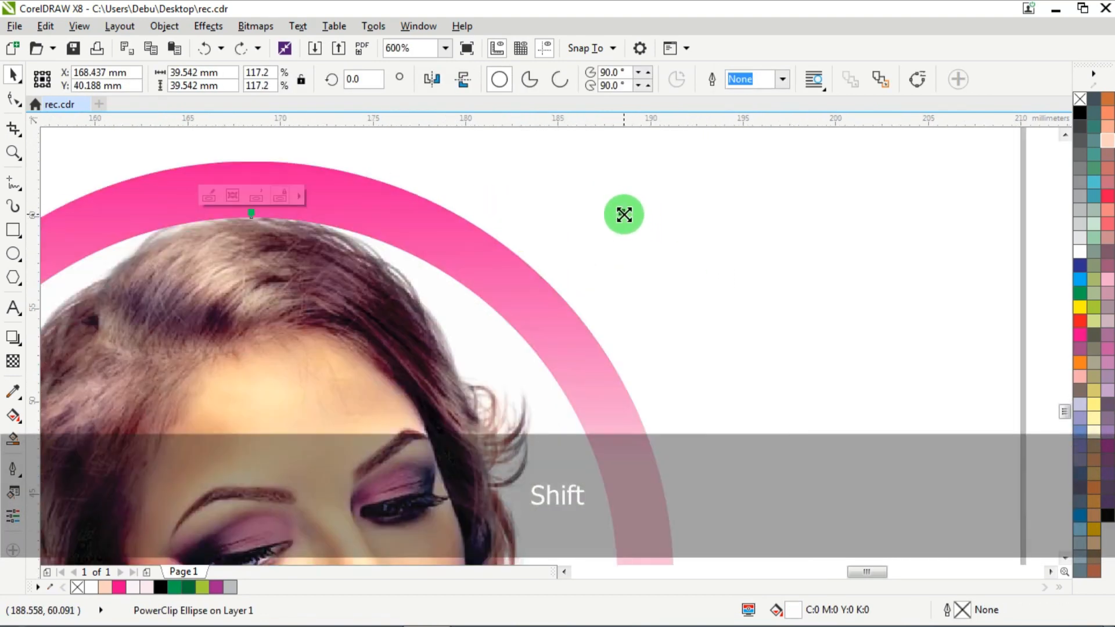
left_click_drag(624, 214, 636, 207)
scroll(567, 203, "down", 4)
left_click(607, 323)
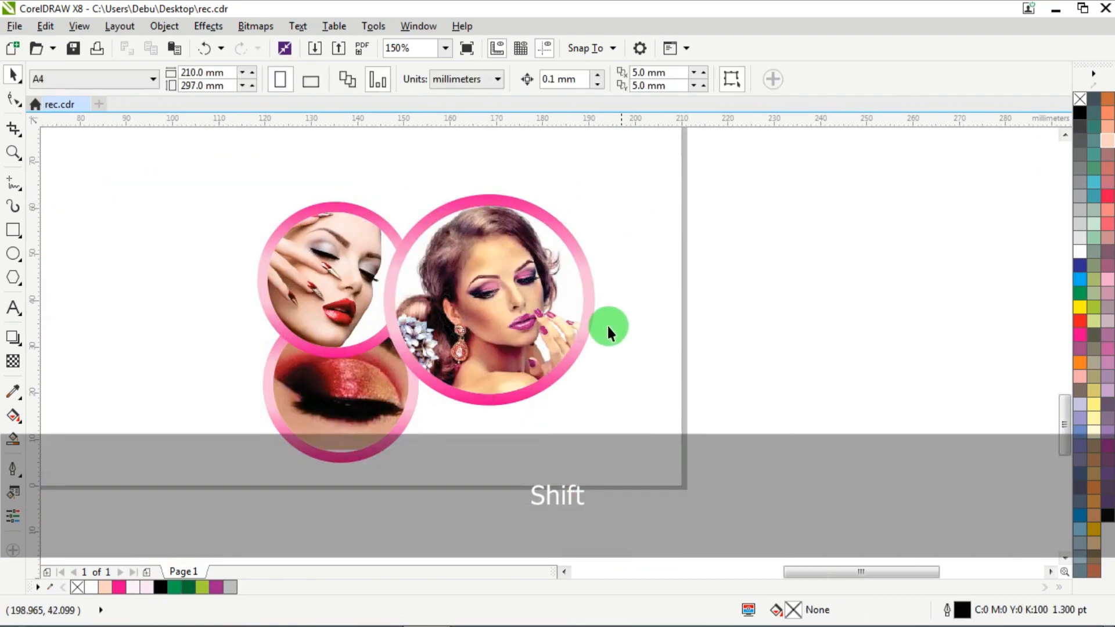
- Offset the largest pink ring down and to the right behind the flower-haired woman's photo so it forms a crescent
scroll(584, 342, "down", 2)
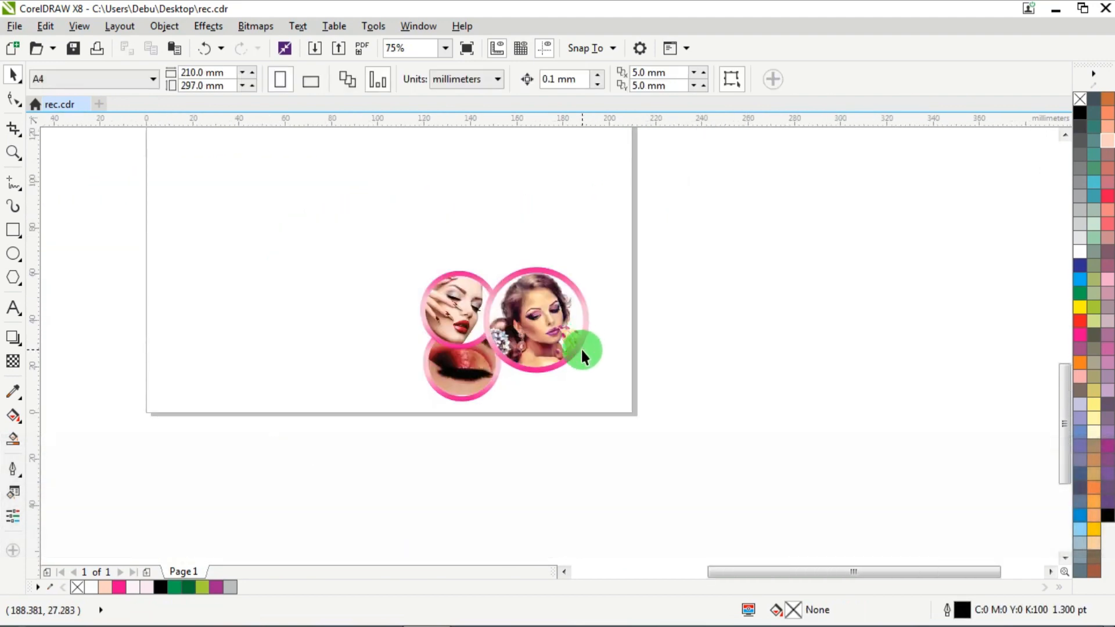
scroll(581, 347, "up", 4)
left_click_drag(580, 352, 594, 381)
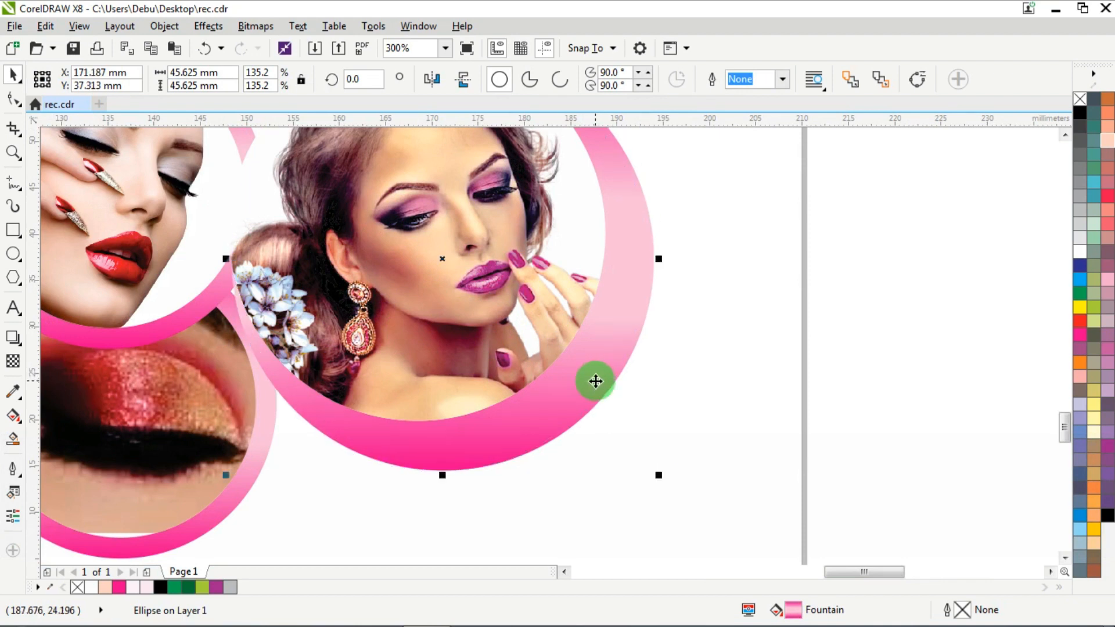
scroll(595, 381, "down", 2)
left_click(729, 279)
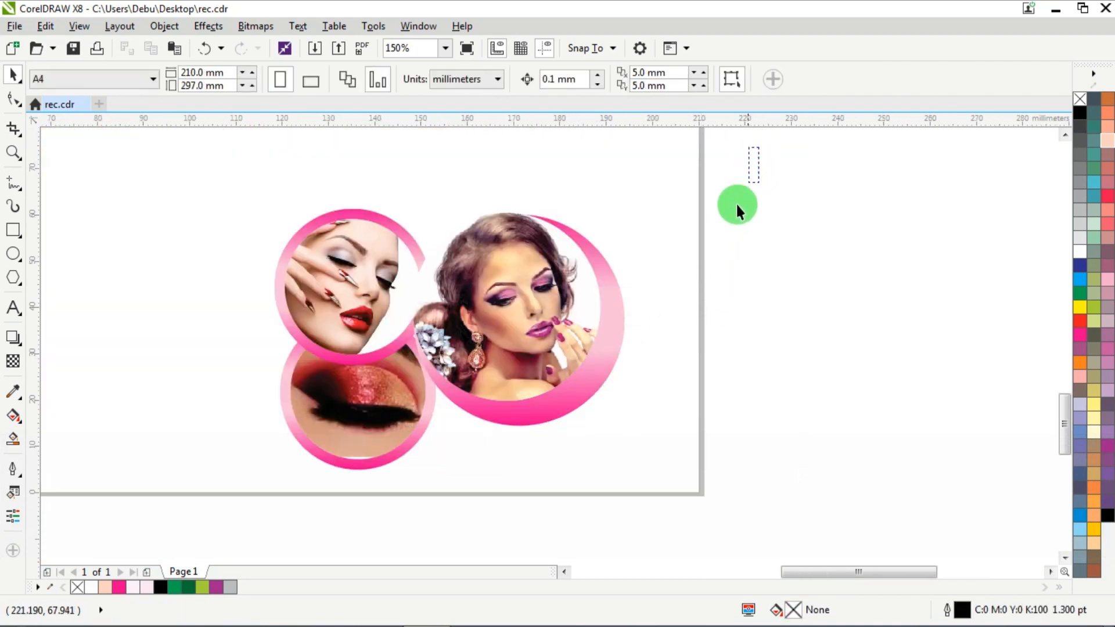
- Group the flower-haired woman's photo with its crescent ring and shift the group slightly left towards the two smaller frames
left_click_drag(409, 445, 399, 438)
key("ctrl+g")
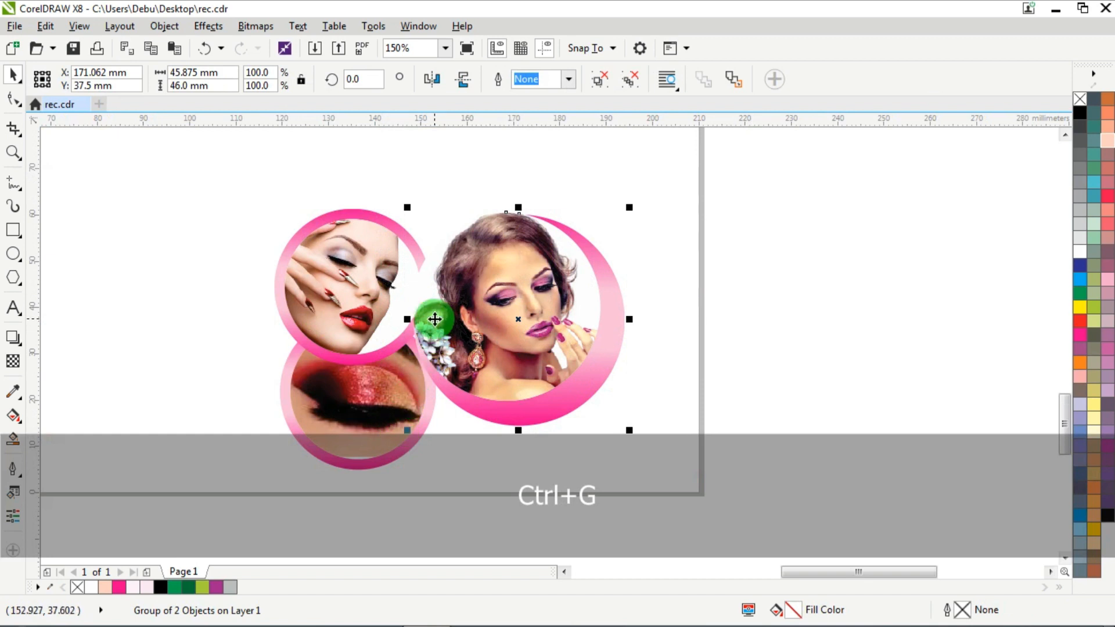
mouse_move(447, 311)
left_mouse_down()
mouse_move(438, 318)
mouse_move(451, 319)
left_mouse_up()
scroll(376, 265, "down", 4)
scroll(458, 312, "up", 4)
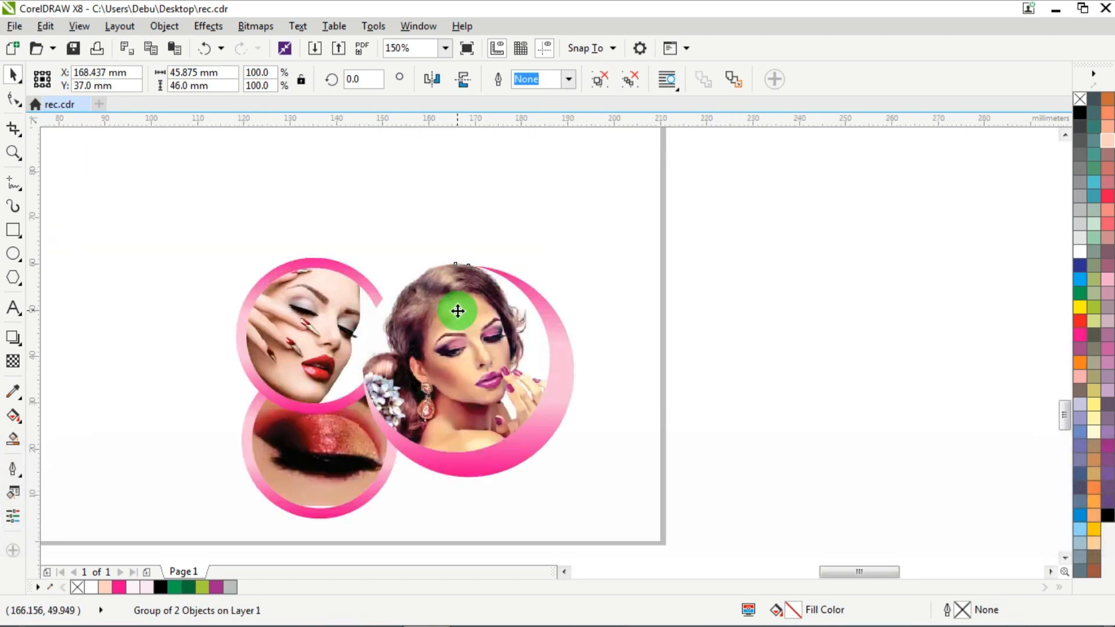
scroll(435, 346, "up", 2)
- Move all three photo frames to the upper left of the page, above the card, and group them together
scroll(440, 344, "down", 4)
left_click_drag(284, 260, 361, 300)
scroll(552, 461, "down", 4)
scroll(434, 323, "up", 2)
key("ctrl+g")
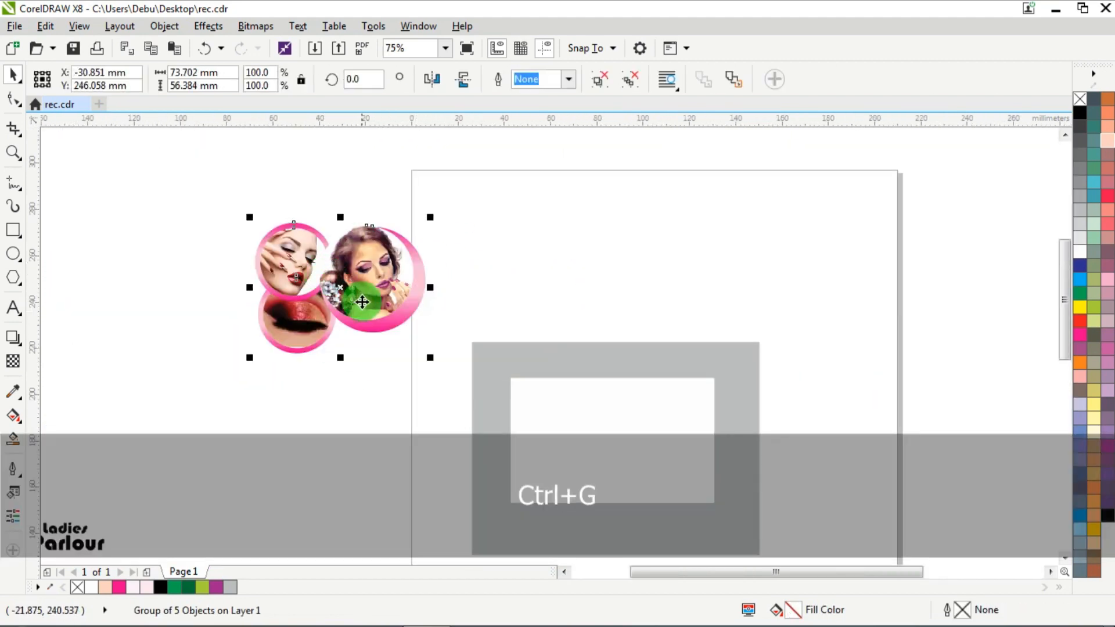
- Move the rose bouquet image near the card's upper-left corner and PowerClip it inside the white card rectangle
scroll(361, 297, "down", 4)
scroll(580, 348, "up", 4)
scroll(597, 351, "down", 2)
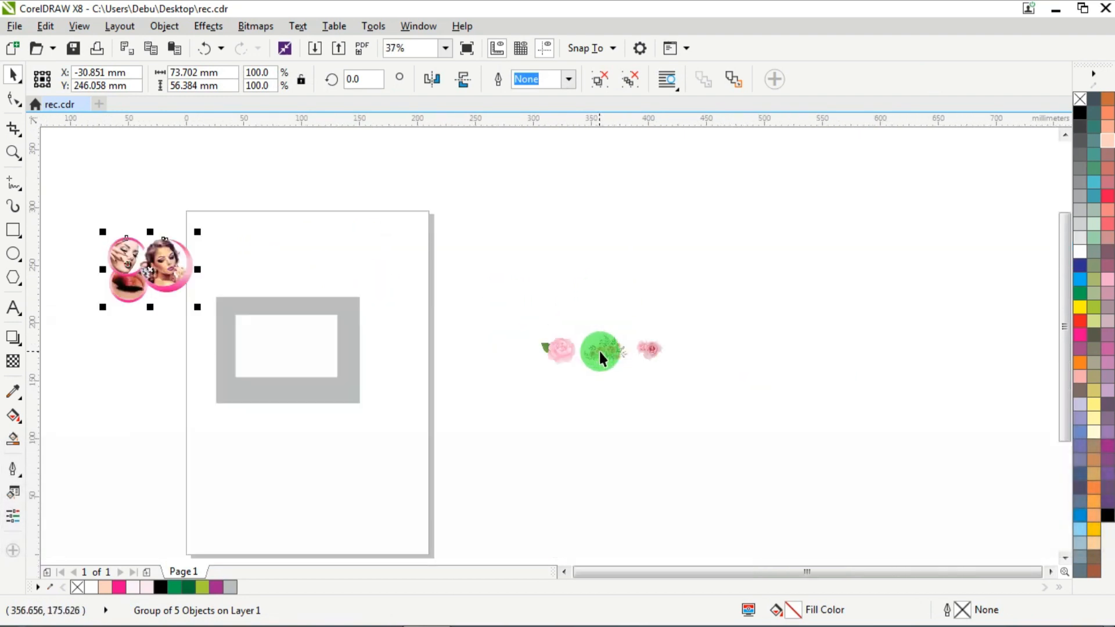
left_click_drag(599, 349, 232, 297)
scroll(231, 297, "up", 3)
mouse_move(278, 256)
left_mouse_down()
mouse_move(230, 268)
mouse_move(283, 269)
left_mouse_up()
right_click(283, 269)
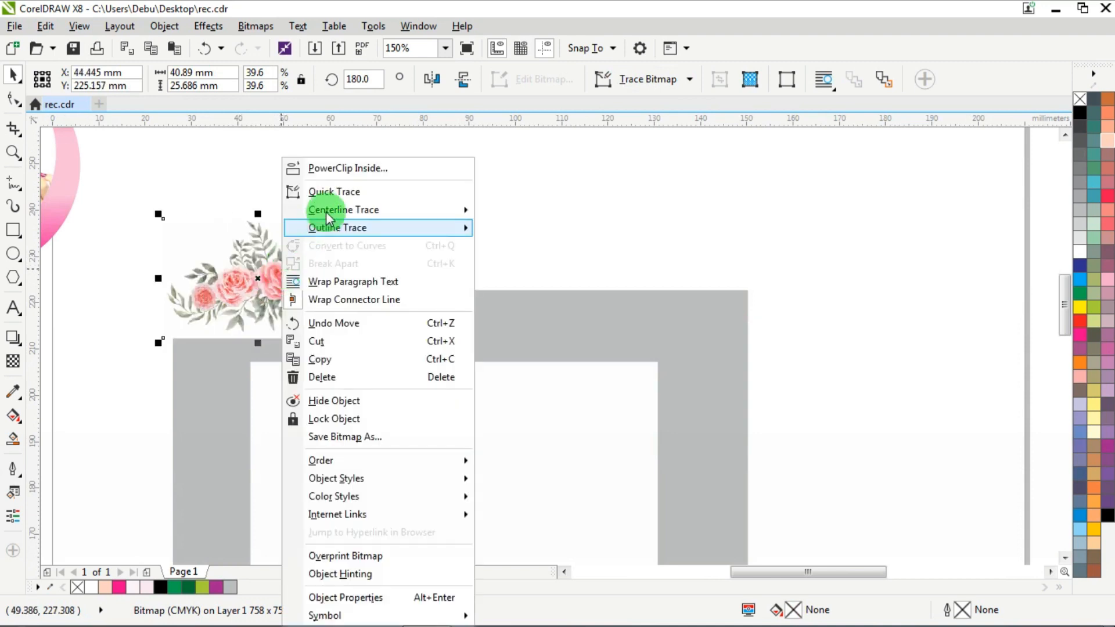
left_click(347, 173)
left_click(315, 401)
- Open the card's contents for editing and place the rose bouquet over the card's upper-left corner
left_click(352, 423, "ctrl")
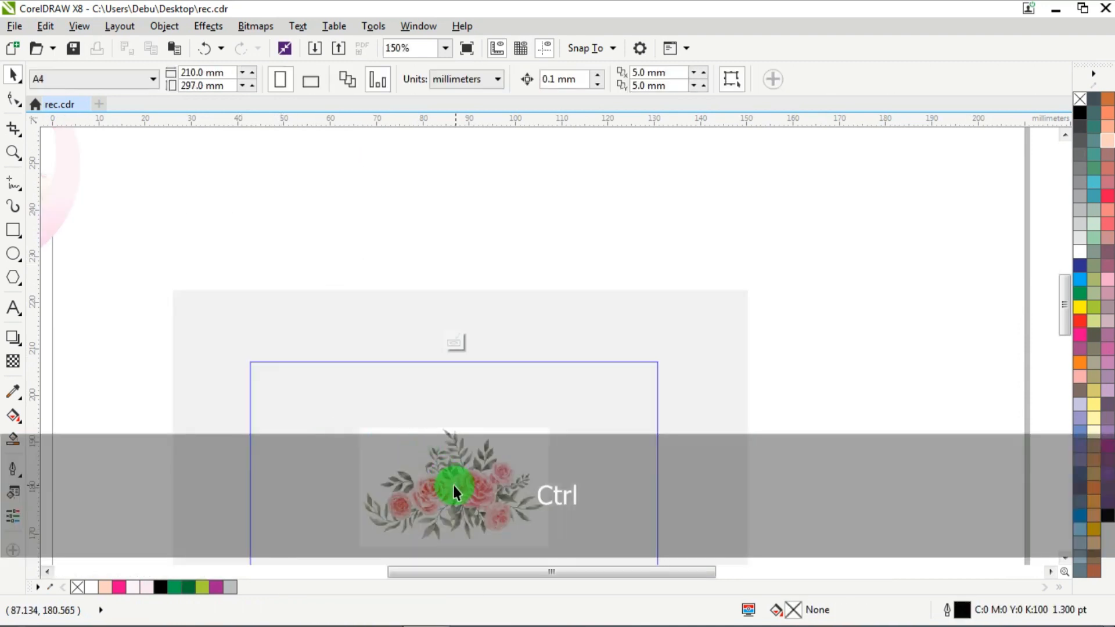
left_click_drag(453, 485, 281, 389)
left_click(281, 390)
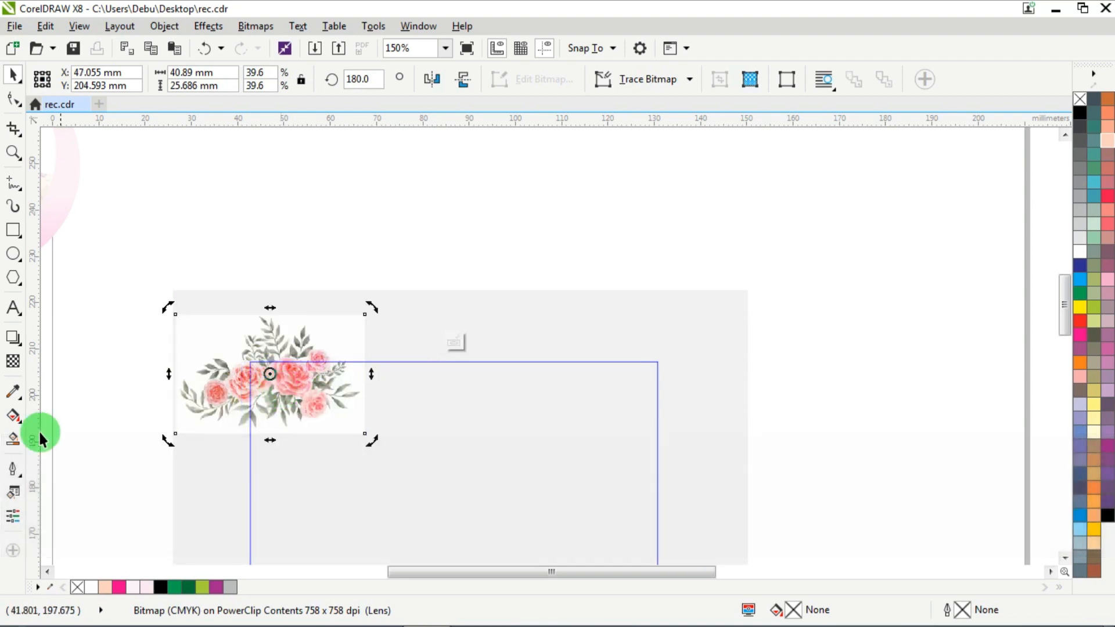
- Apply a uniform transparency of 28 to the rose bouquet and finish editing the card's contents
left_click(14, 361)
left_click(331, 494)
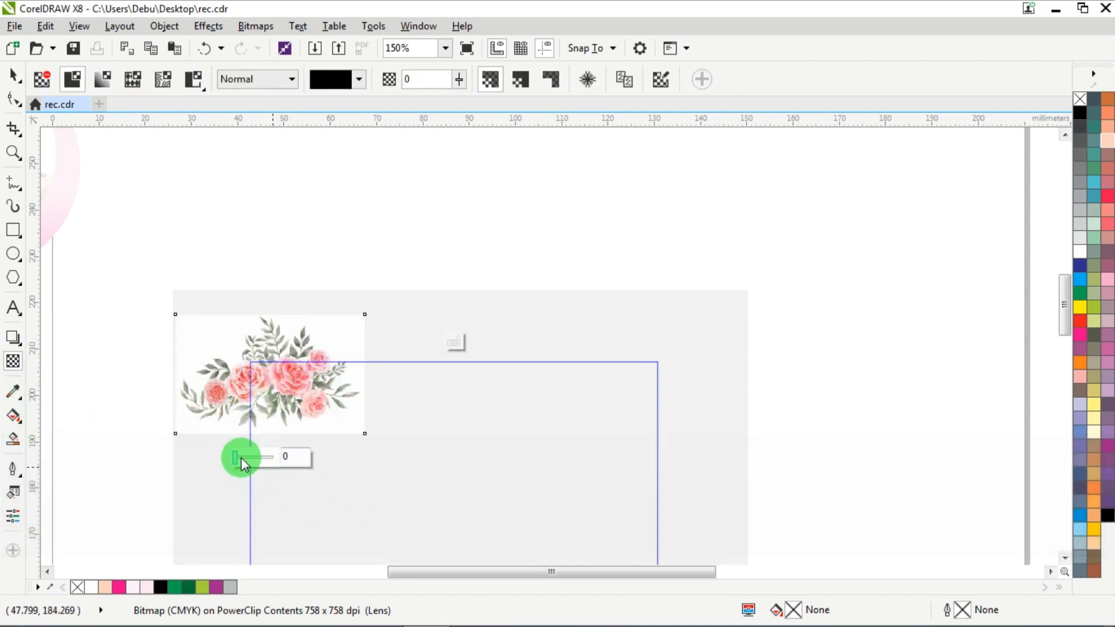
type("28")
key("Return")
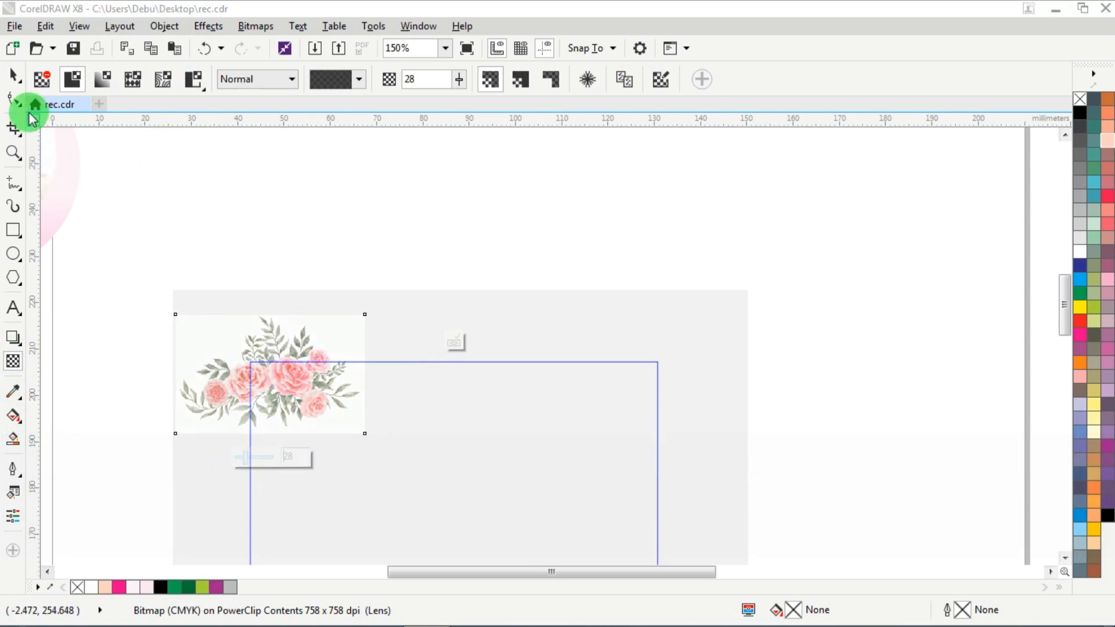
left_click(12, 77)
left_click(316, 245, "ctrl")
- Move the grouped photo frames closer to the card and PowerClip them inside the white card rectangle
scroll(463, 316, "down", 1)
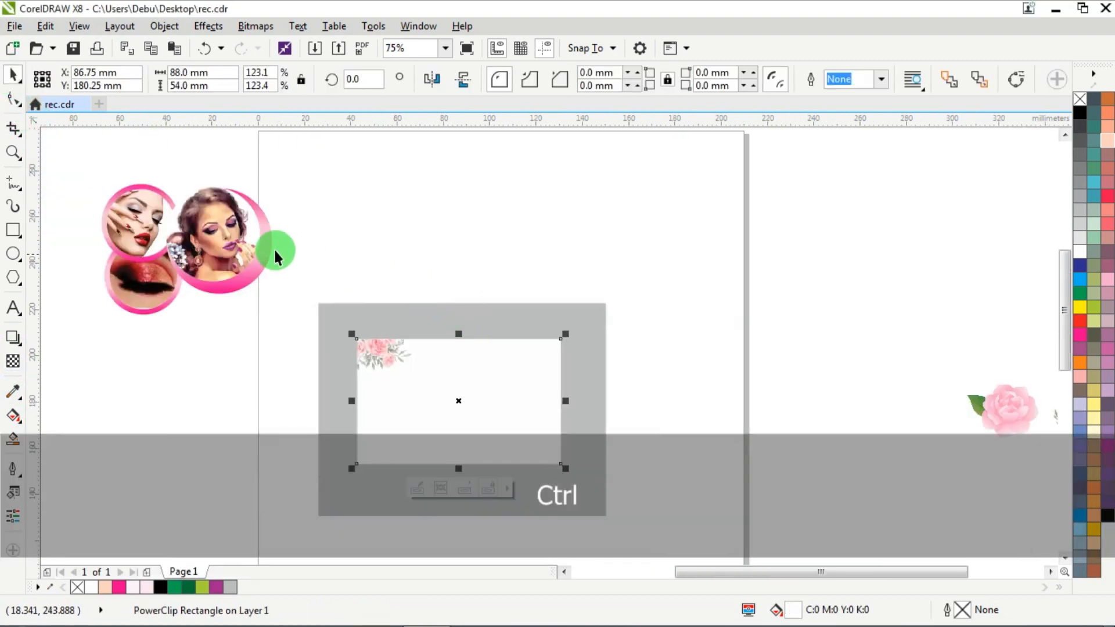
left_click(229, 244)
left_click_drag(229, 244, 311, 239)
right_click(271, 195)
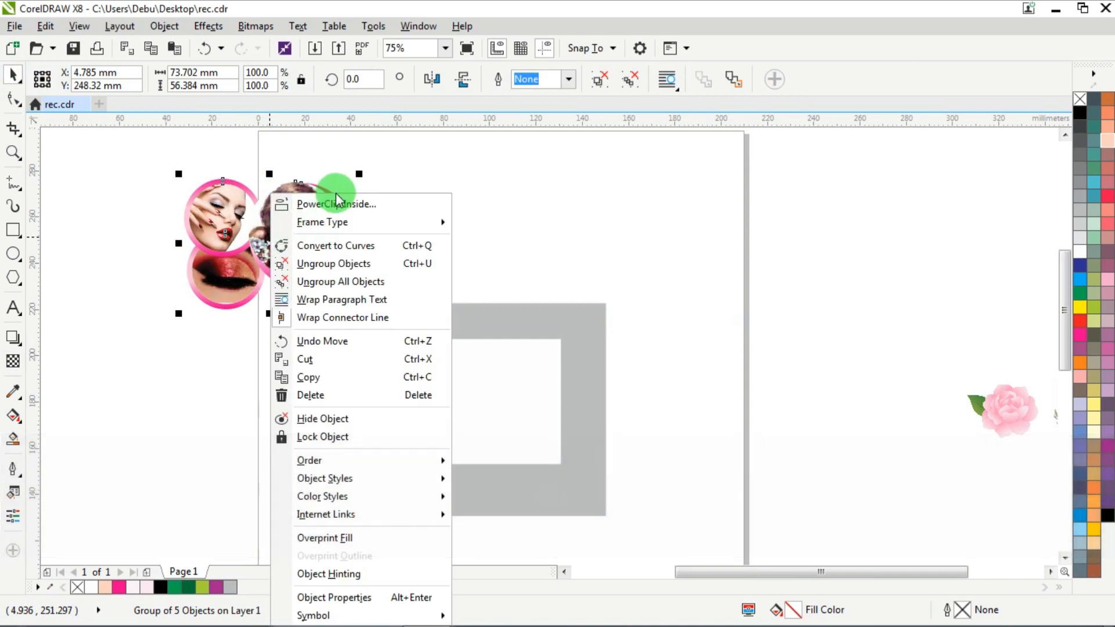
left_click(323, 208)
left_click(474, 380)
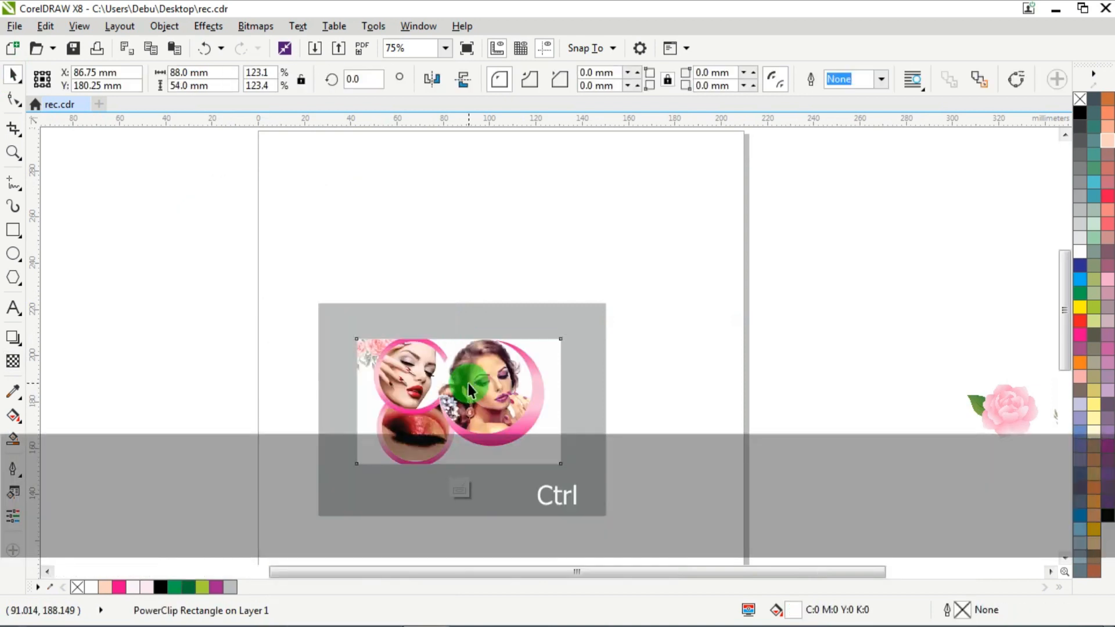
- Edit the card's contents, scaling the frame group to 47.4% and placing it in the upper-left corner slightly below the top edge
left_click(432, 394, "ctrl")
left_click_drag(431, 390, 378, 370)
scroll(411, 404, "up", 1)
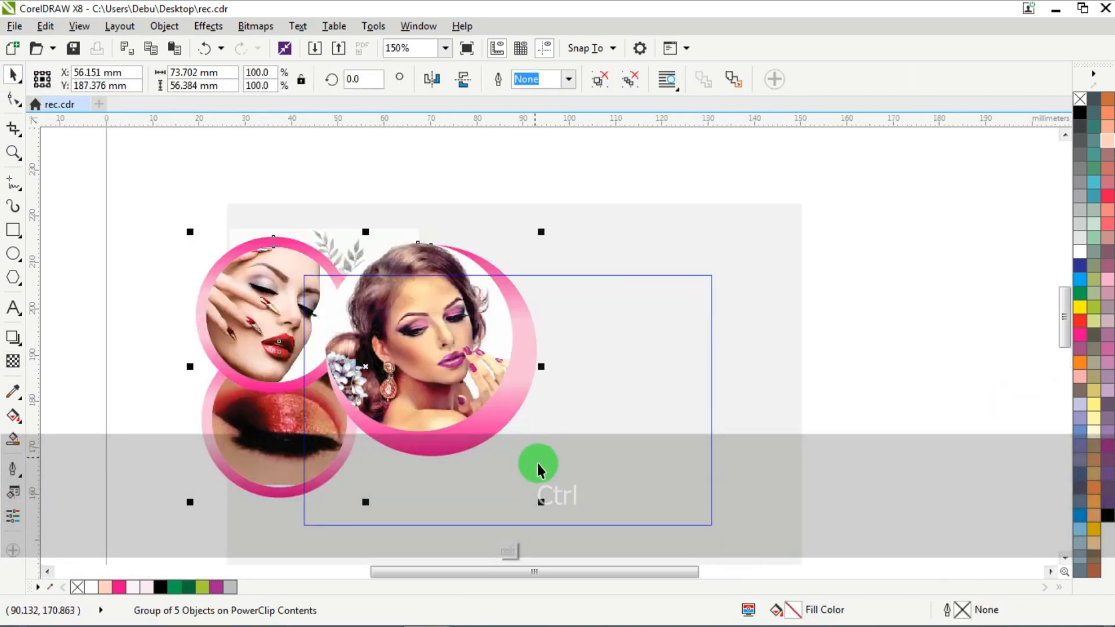
left_click_drag(544, 503, 544, 433)
left_click_drag(396, 346, 426, 367)
scroll(378, 330, "up", 1)
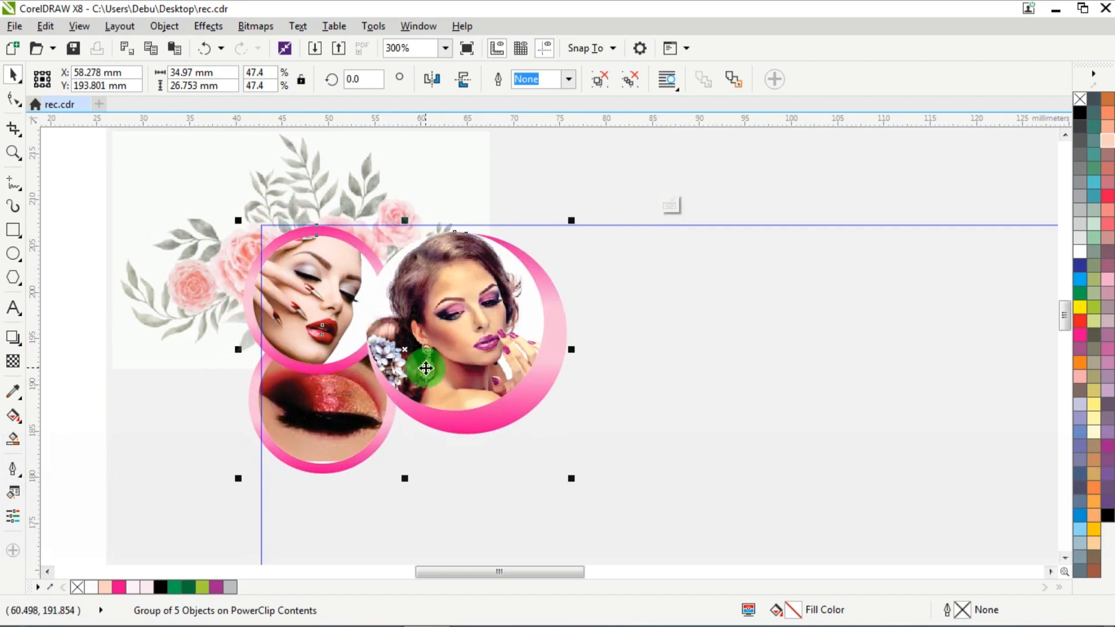
left_click(525, 169, "ctrl")
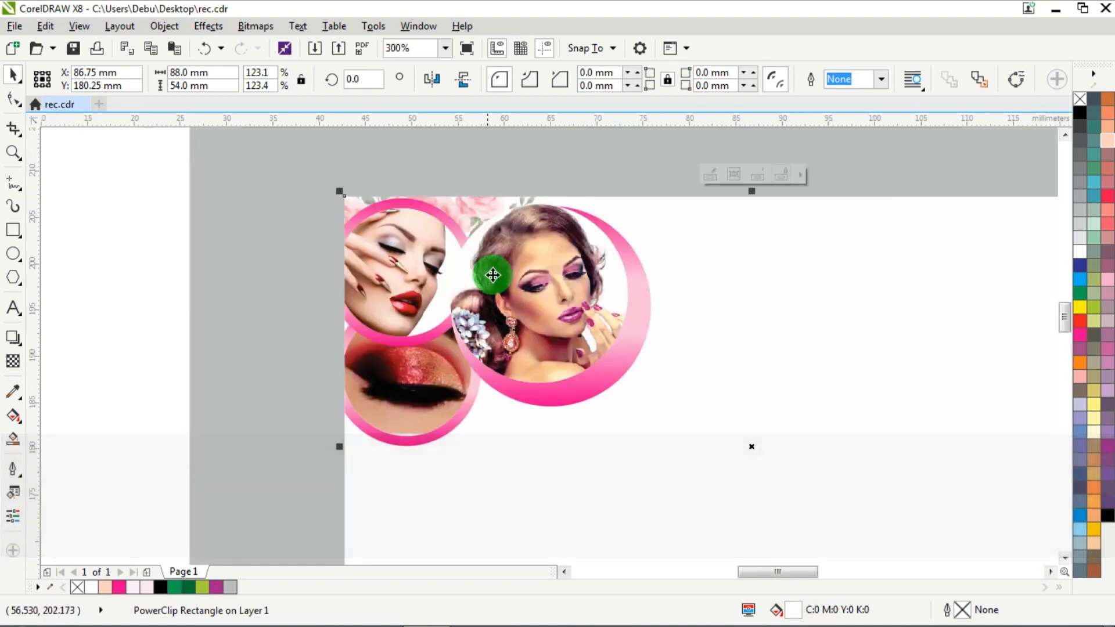
left_click_drag(492, 275, 524, 321)
left_click(148, 183, "ctrl")
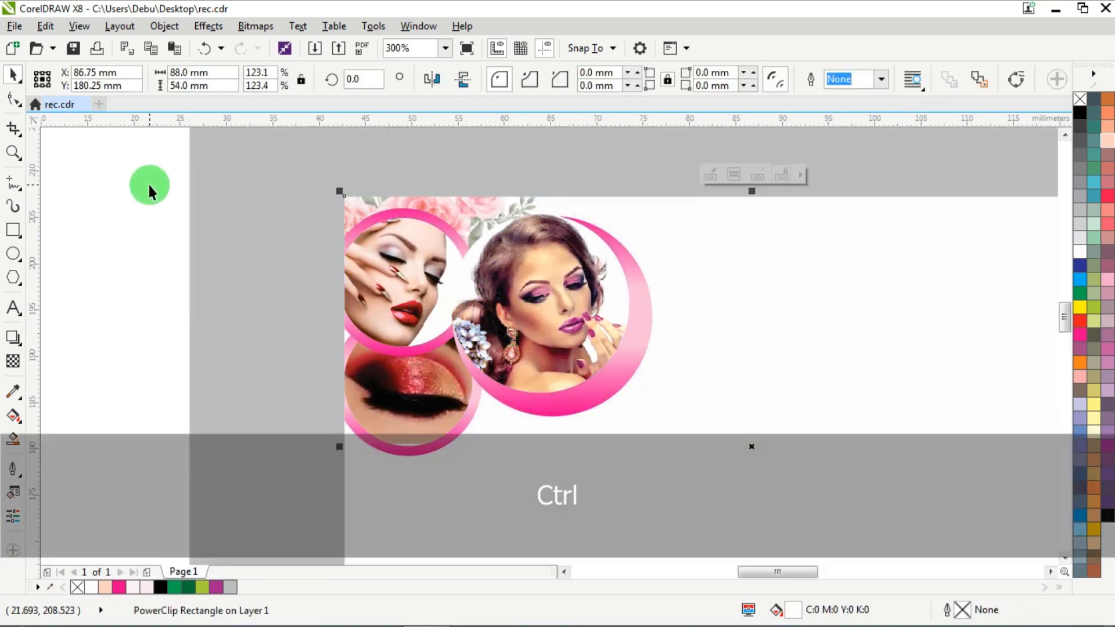
- Open the card's contents for editing and ungroup the photo frame group
scroll(152, 183, "down", 2)
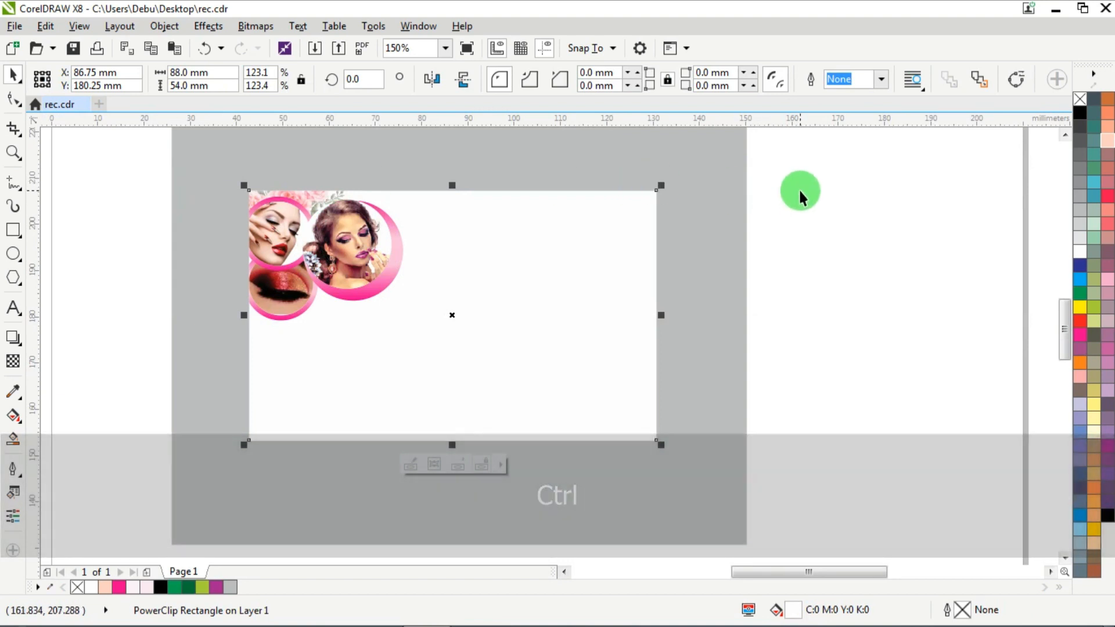
scroll(301, 218, "up", 4)
key("ctrl")
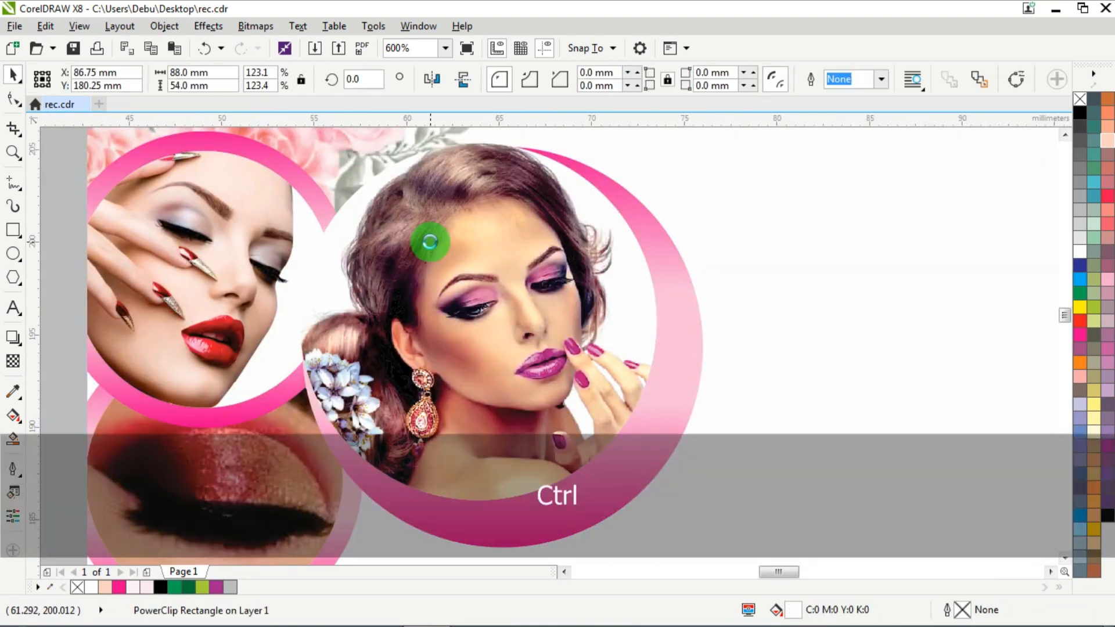
scroll(481, 263, "down", 4)
left_click_drag(448, 248, 456, 249)
key("ctrl+z")
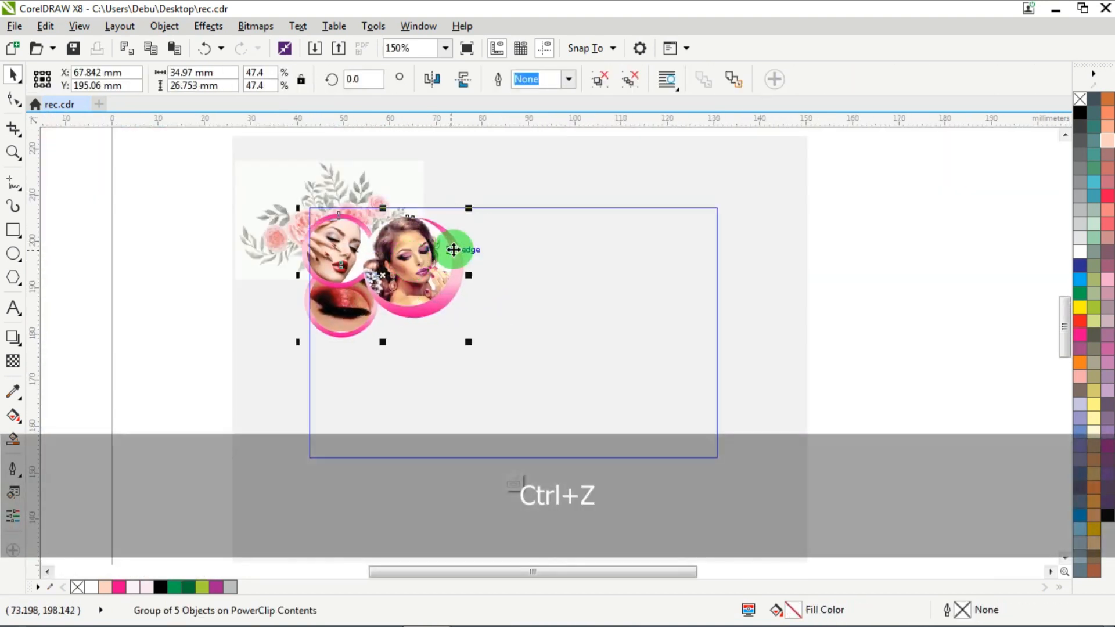
key("ctrl+u")
- Move the large round portrait frame slightly up and left to meet the card's top edge, and finish editing the contents
left_click_drag(566, 156, 350, 364)
scroll(423, 243, "up", 4)
left_click_drag(423, 246, 422, 219)
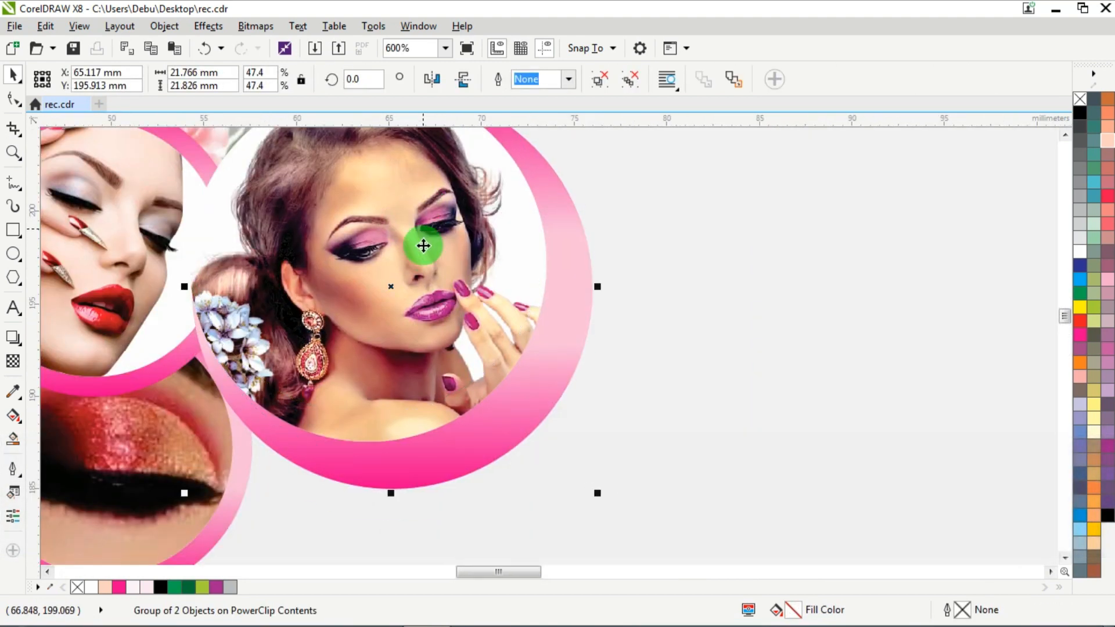
scroll(400, 209, "down", 3)
scroll(400, 248, "up", 3)
scroll(399, 248, "down", 3)
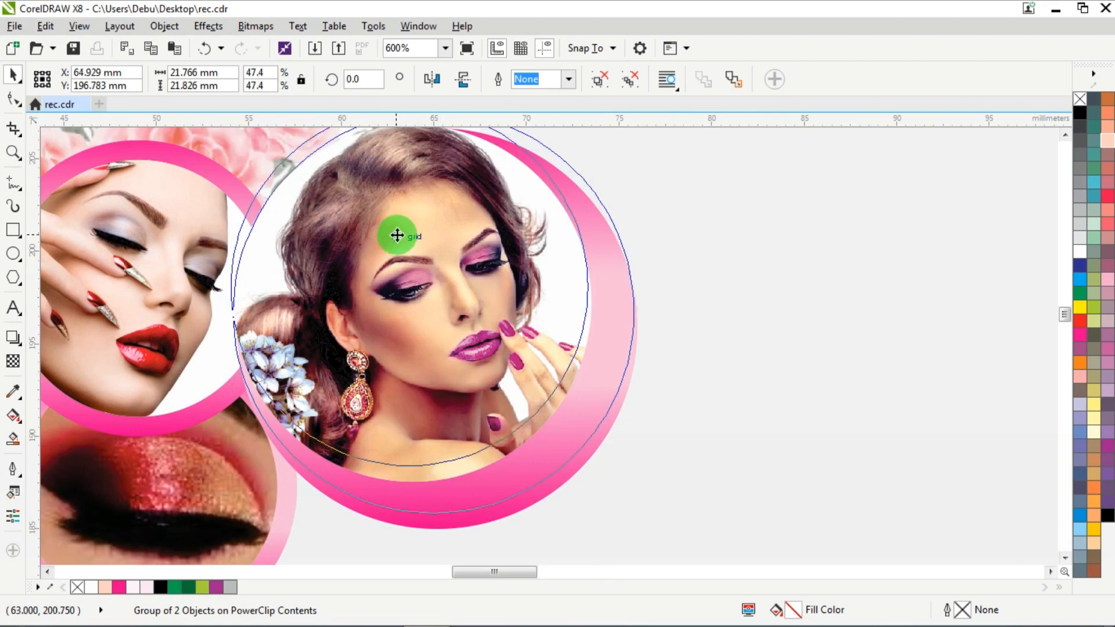
left_click_drag(394, 257, 399, 272)
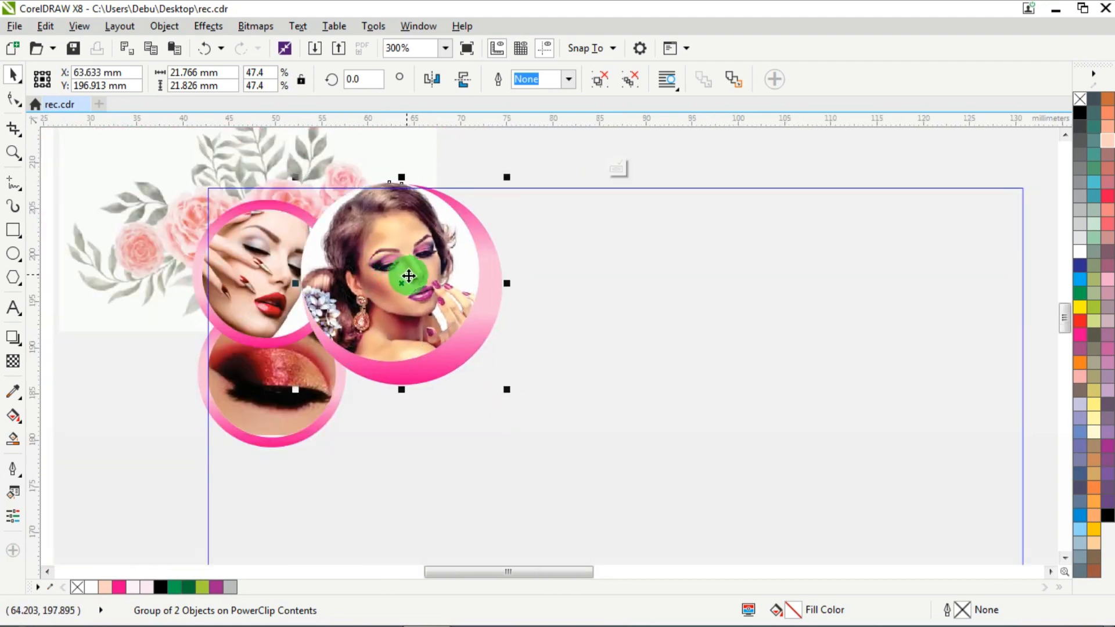
scroll(408, 276, "down", 1)
left_click(790, 238, "ctrl")
left_click(822, 243)
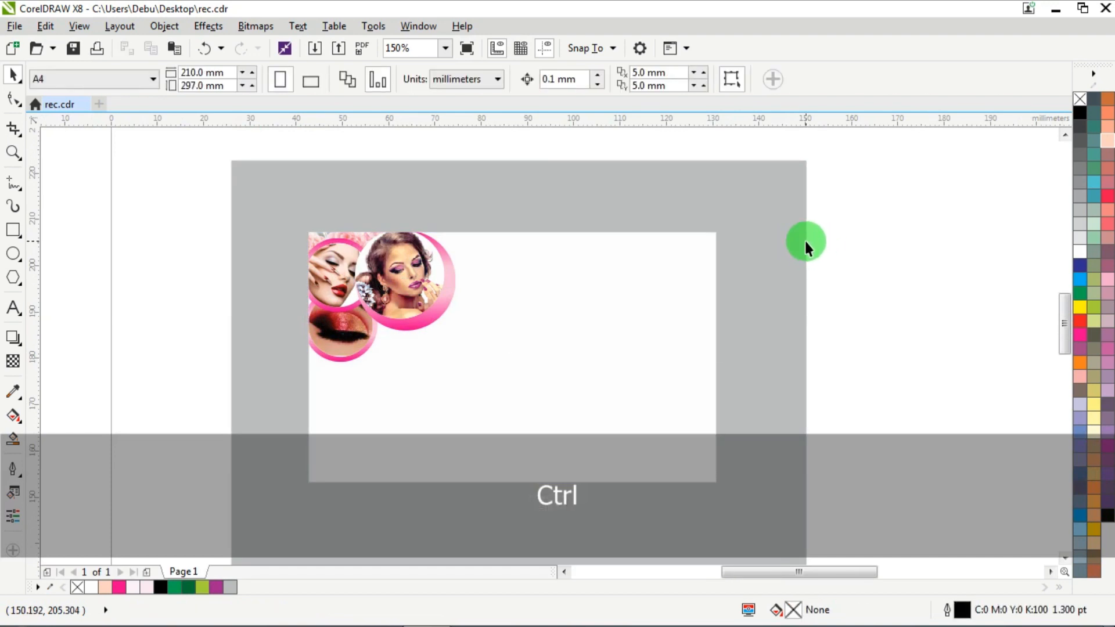
- Bring the single pink rose beside the card's upper-right corner and mirror it so its leaf points to the lower right
scroll(633, 239, "down", 2)
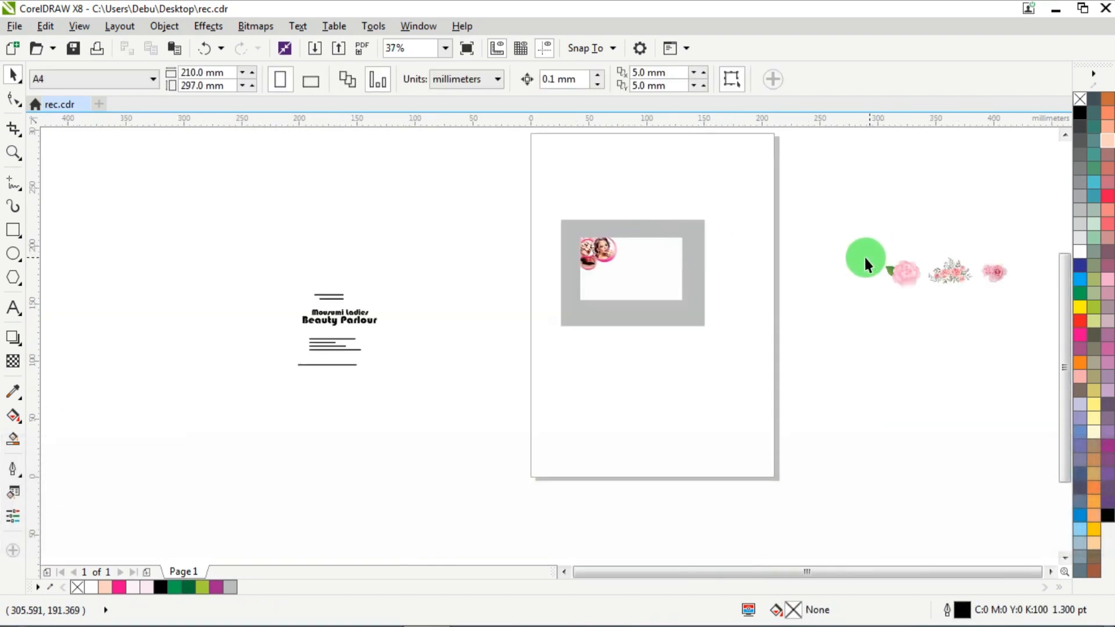
left_click_drag(915, 270, 704, 223)
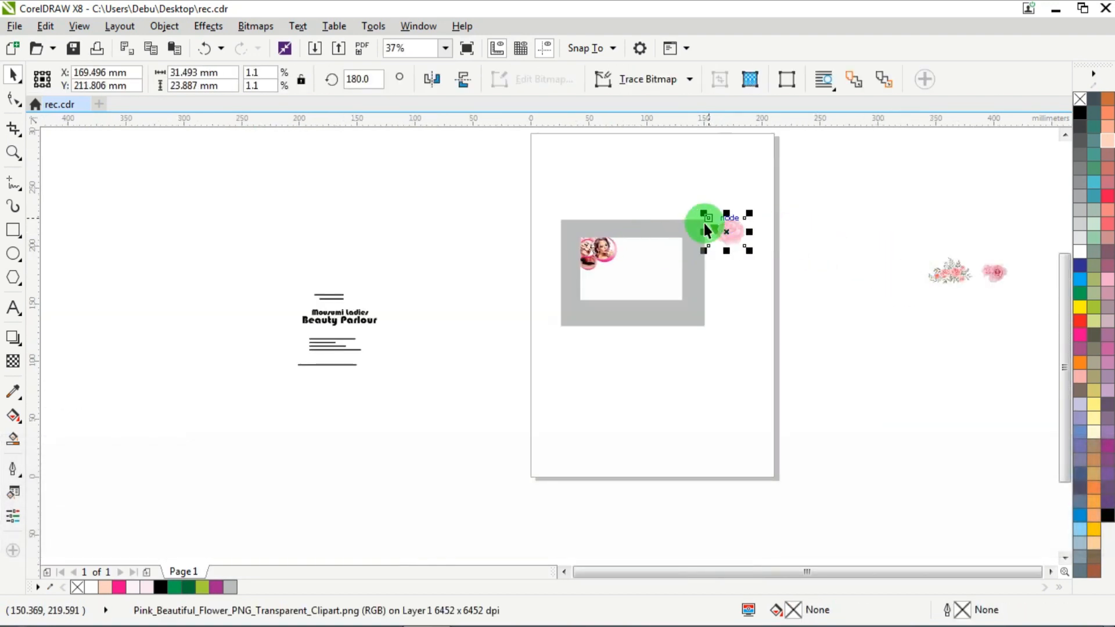
scroll(703, 223, "up", 2)
left_click(823, 266)
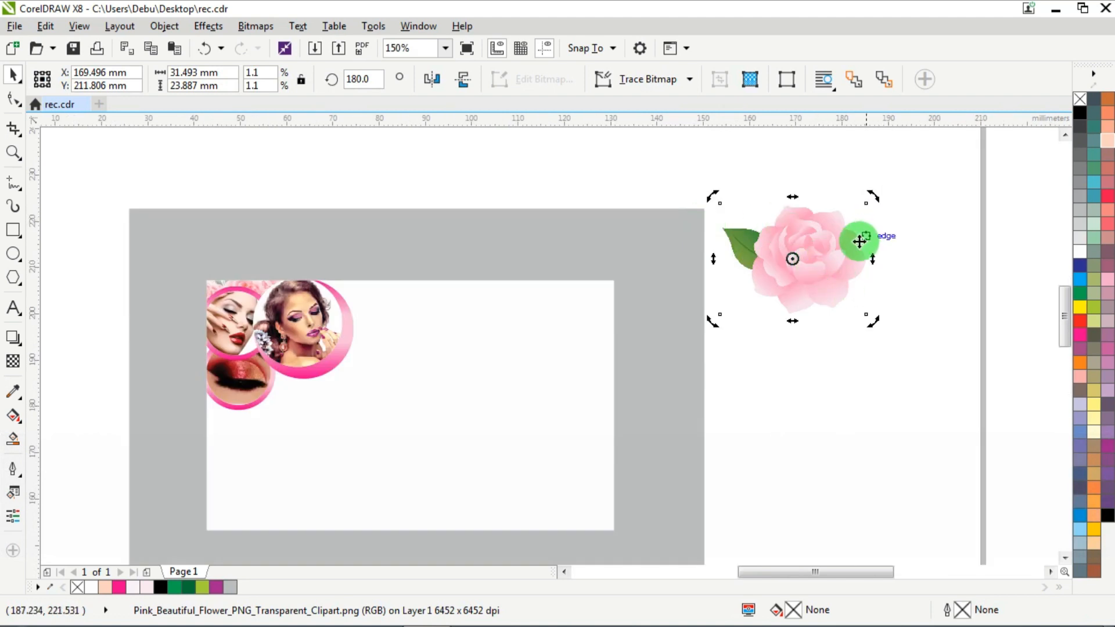
left_click(463, 80)
left_click(766, 214)
left_click_drag(779, 252, 762, 258)
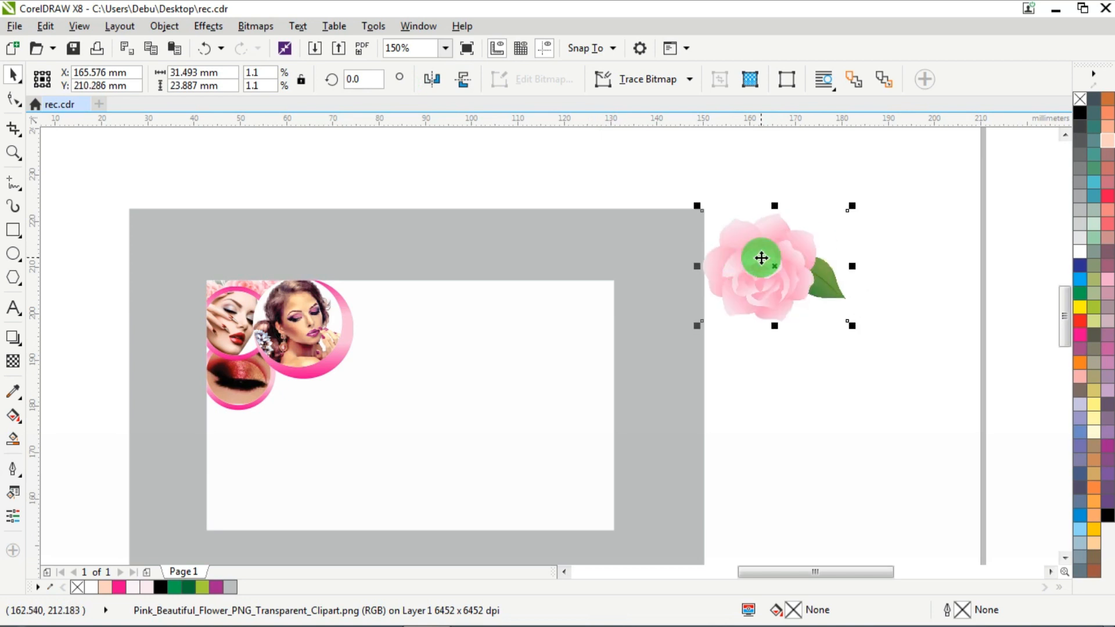
- PowerClip the single pink rose inside the white card and place it over the upper-right corner while editing the contents
right_click(761, 258)
left_click(824, 168)
left_click(590, 301)
left_click(448, 391, "ctrl")
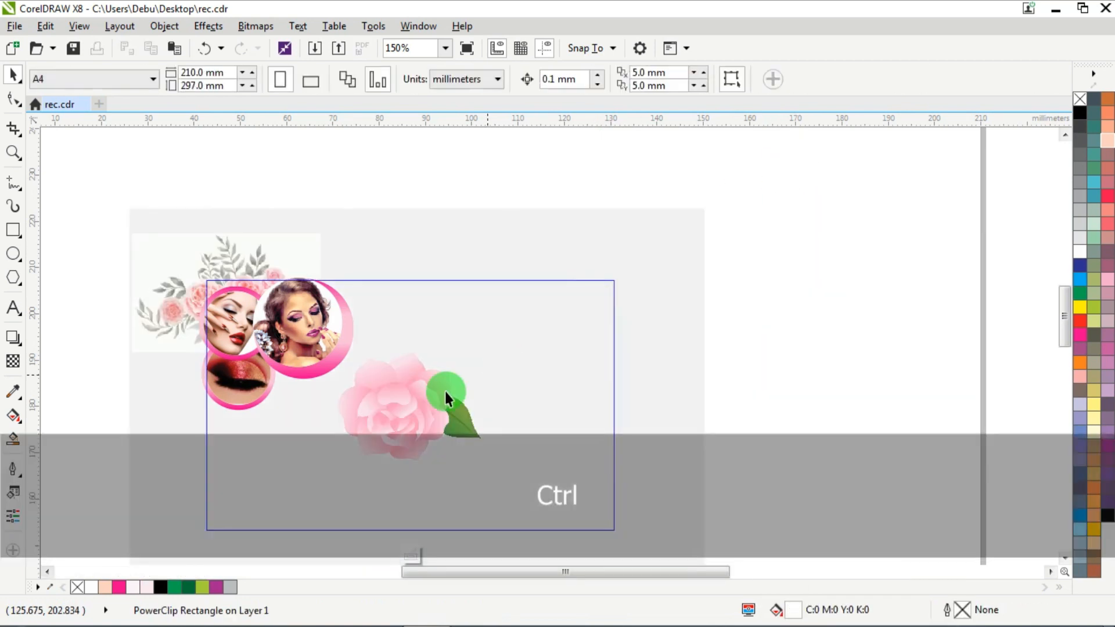
left_click_drag(447, 391, 578, 307)
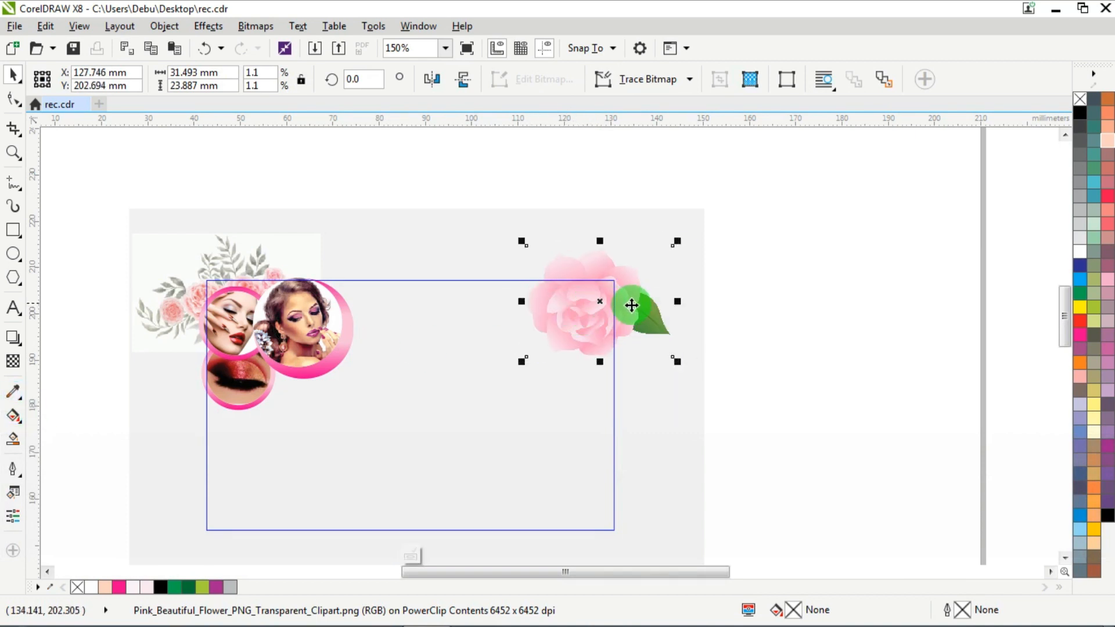
- Apply a uniform transparency of 28 to the single pink rose and finish editing the card's contents
left_click(14, 359)
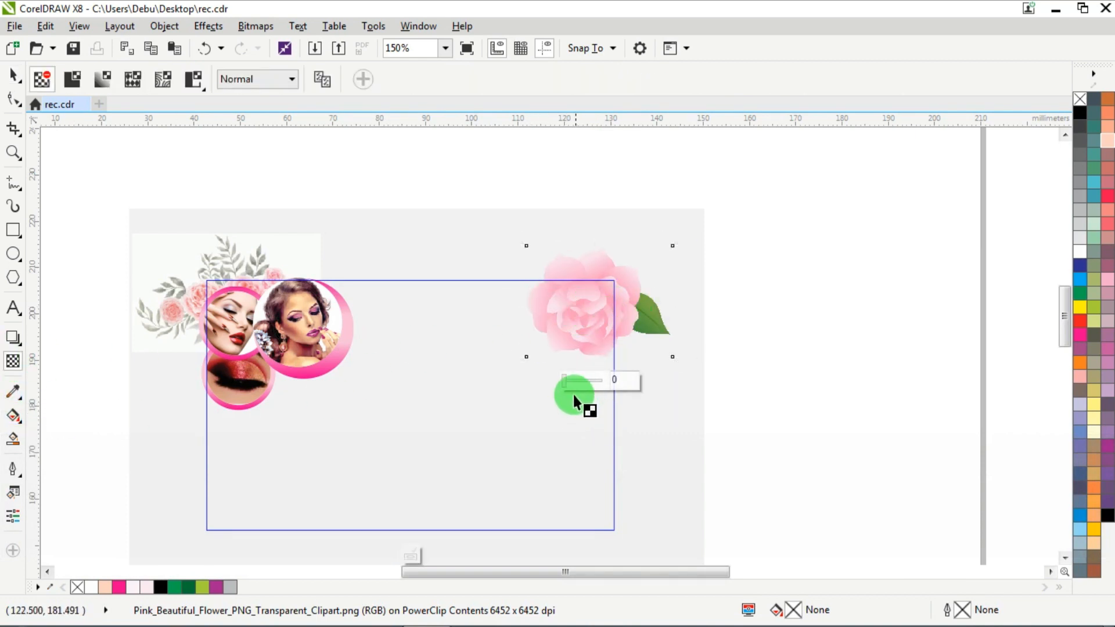
left_click_drag(566, 389, 574, 389)
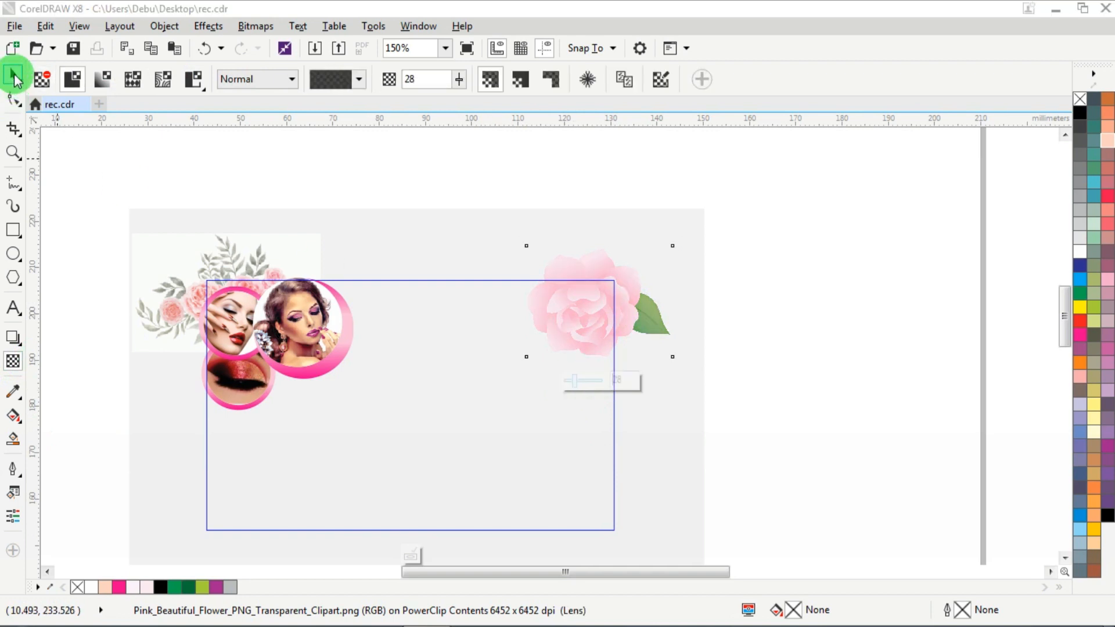
left_click(14, 75)
left_click(760, 195, "ctrl")
scroll(625, 221, "down", 1)
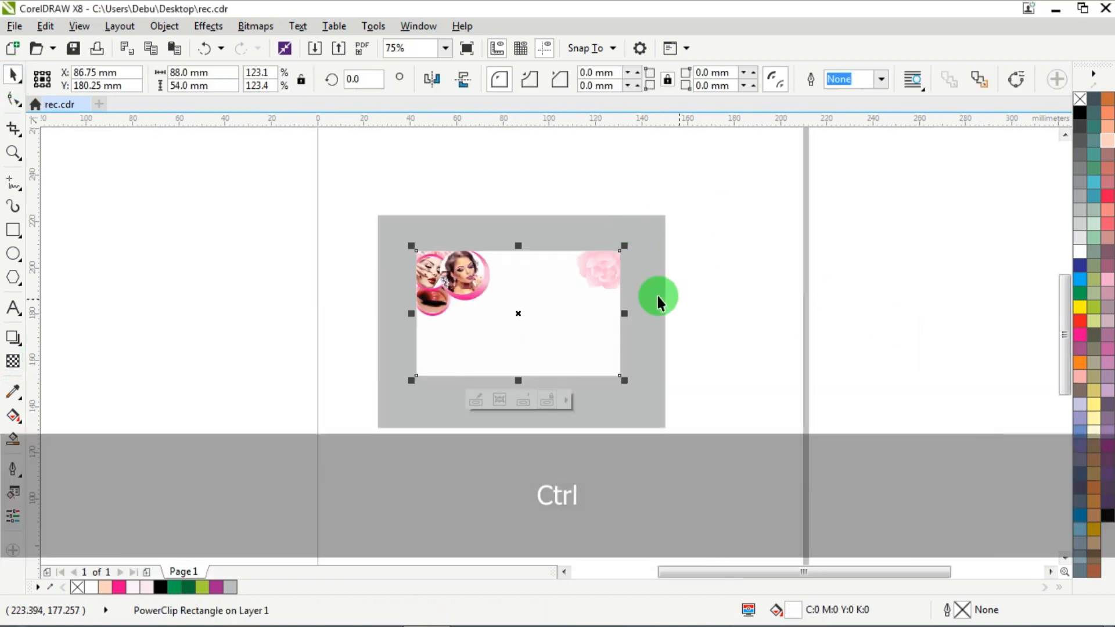
- Move the spare rose bouquet onto the page, below and to the right of the card
scroll(657, 297, "down", 2)
scroll(785, 305, "up", 1)
left_click_drag(785, 305, 562, 396)
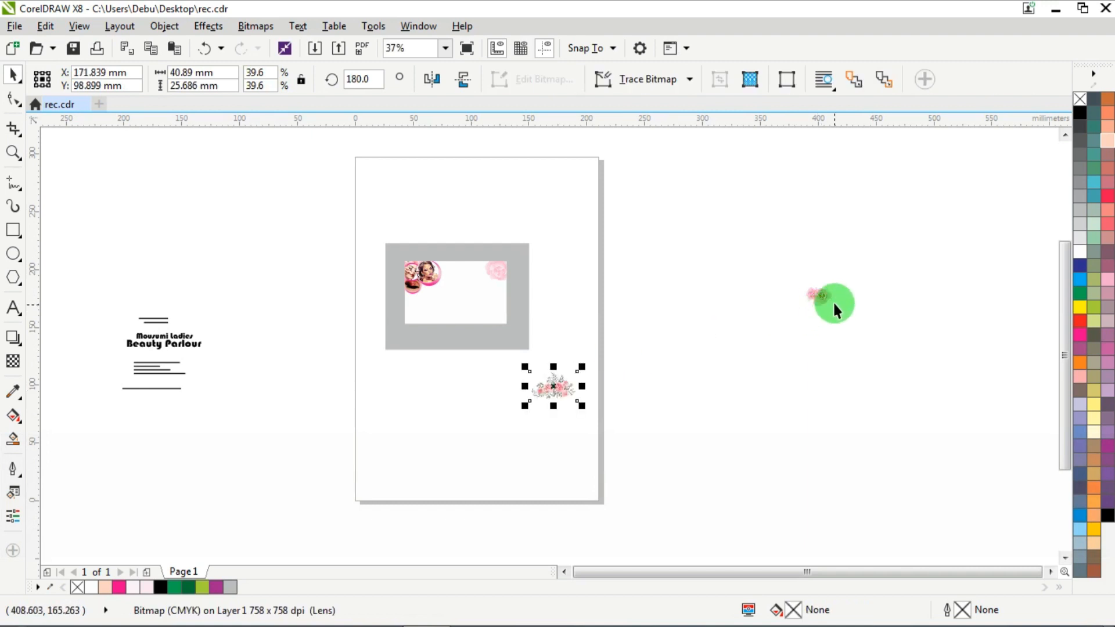
- Place the pink garden roses in front of the card beside the large portrait frame, scaled to 22.1% at its top edge
left_click_drag(823, 297, 447, 292)
scroll(463, 270, "up", 2)
key("ctrl+Home")
scroll(462, 265, "up", 2)
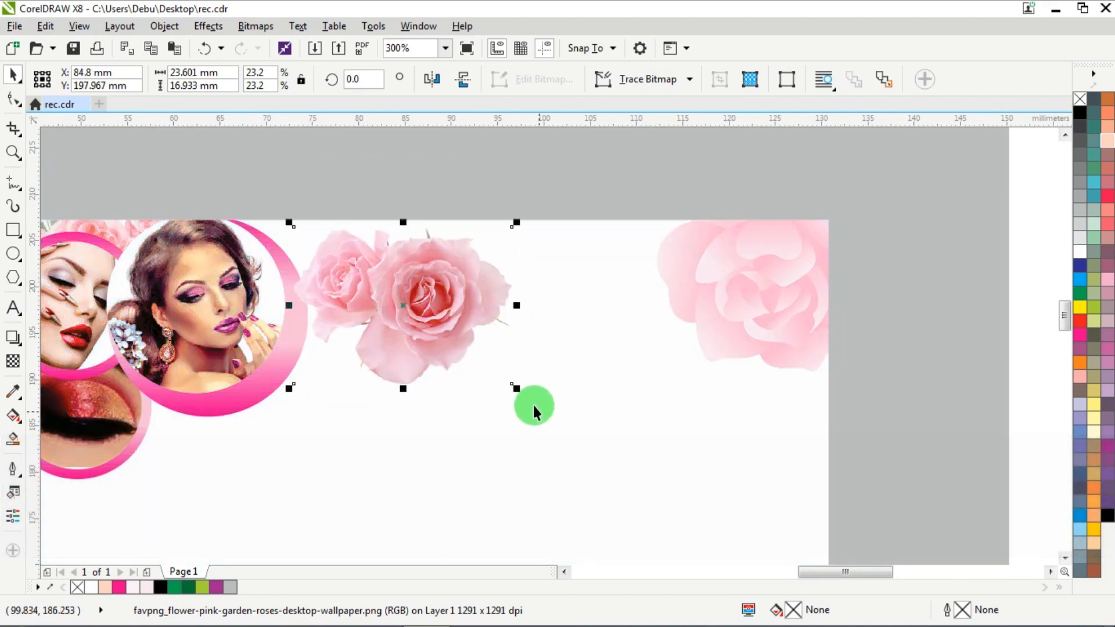
left_click_drag(518, 388, 509, 381)
left_click_drag(451, 308, 449, 299)
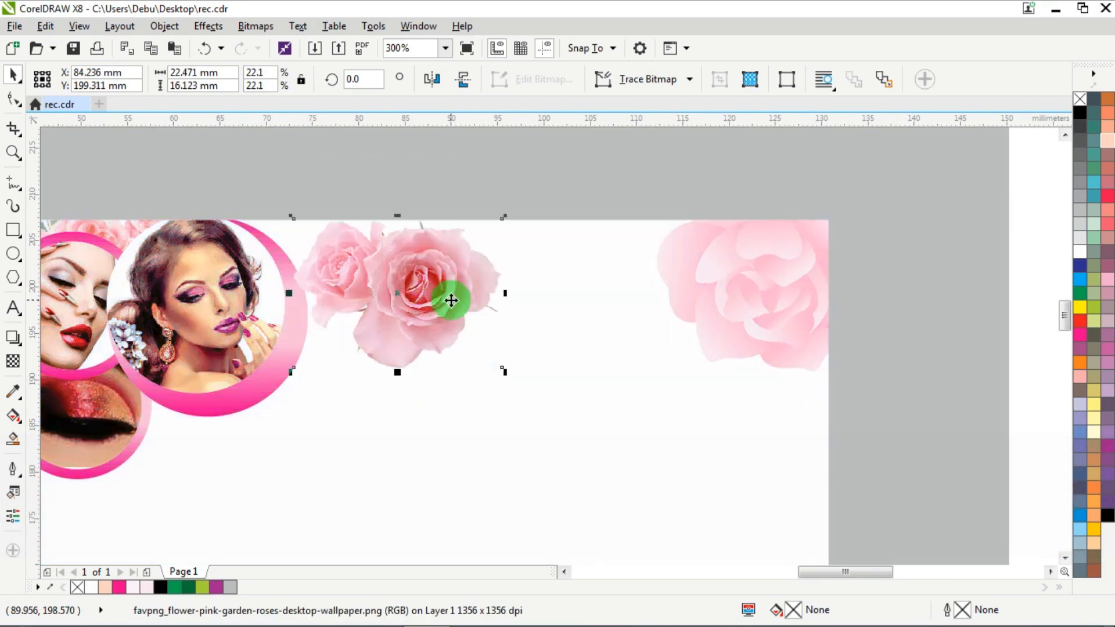
- PowerClip the pink garden roses inside the white card rectangle
right_click(403, 277)
left_click(469, 169)
left_click(590, 226)
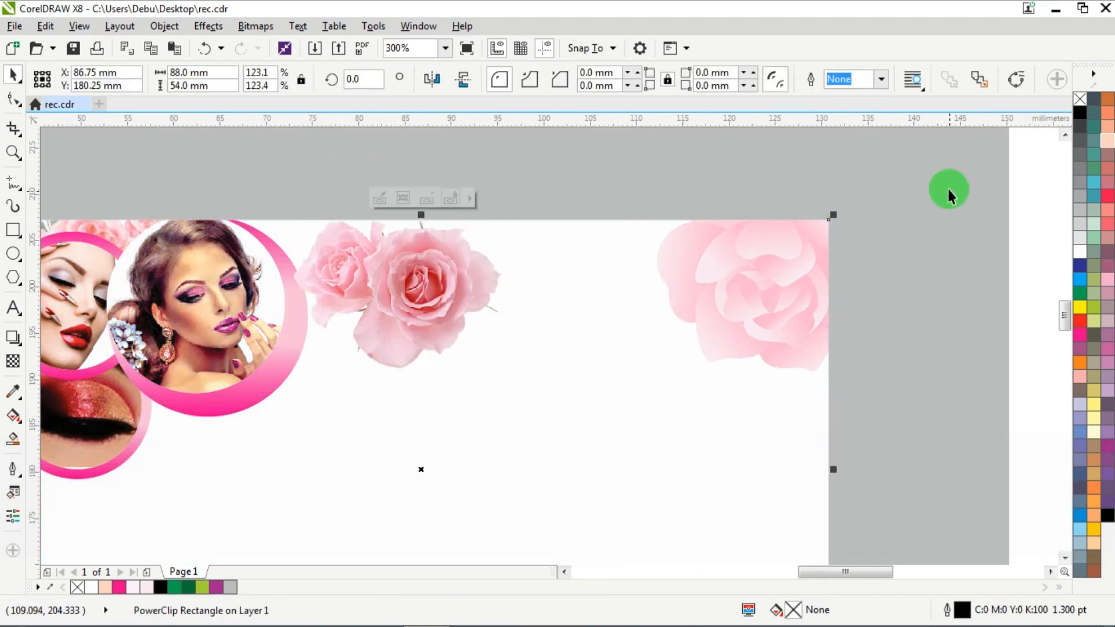
scroll(529, 237, "down", 3)
left_click(729, 238)
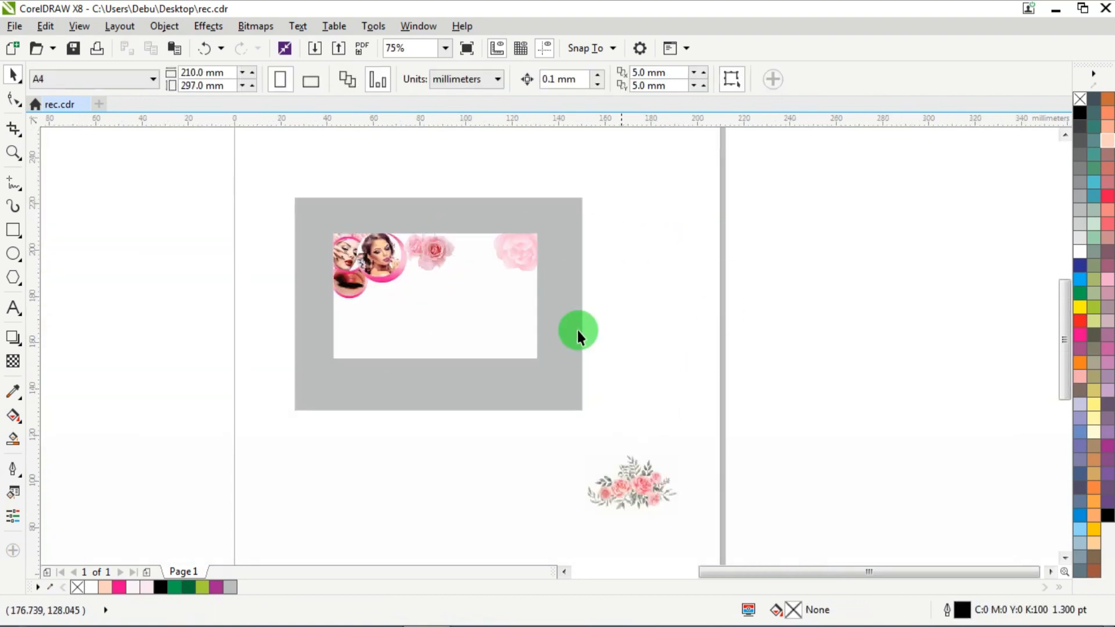
- Within the card's contents, copy the faded rose to the lower-right corner mirrored horizontally, and copy that one to the lower-left corner
scroll(547, 199, "up", 2)
left_click(540, 209)
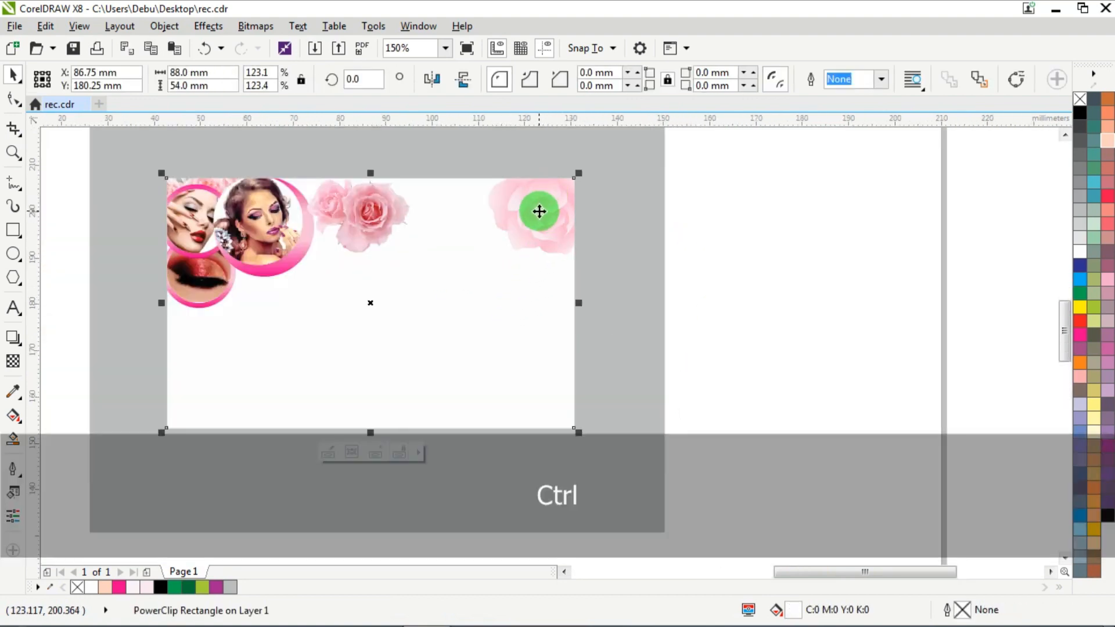
left_click(539, 211, "ctrl")
left_click_drag(545, 214, 457, 331)
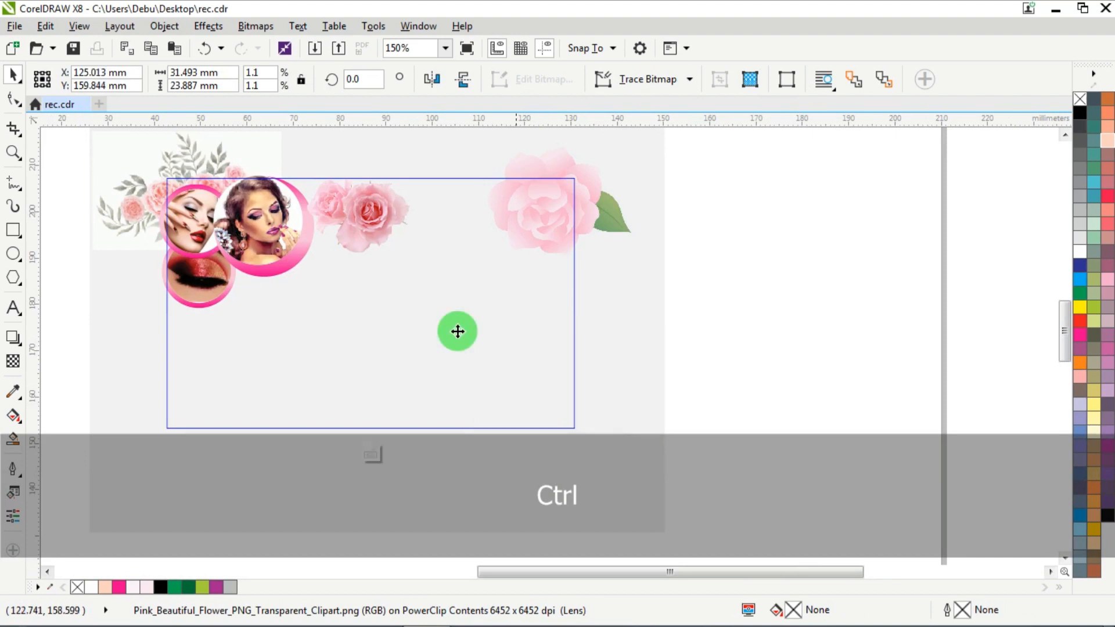
left_click(431, 79)
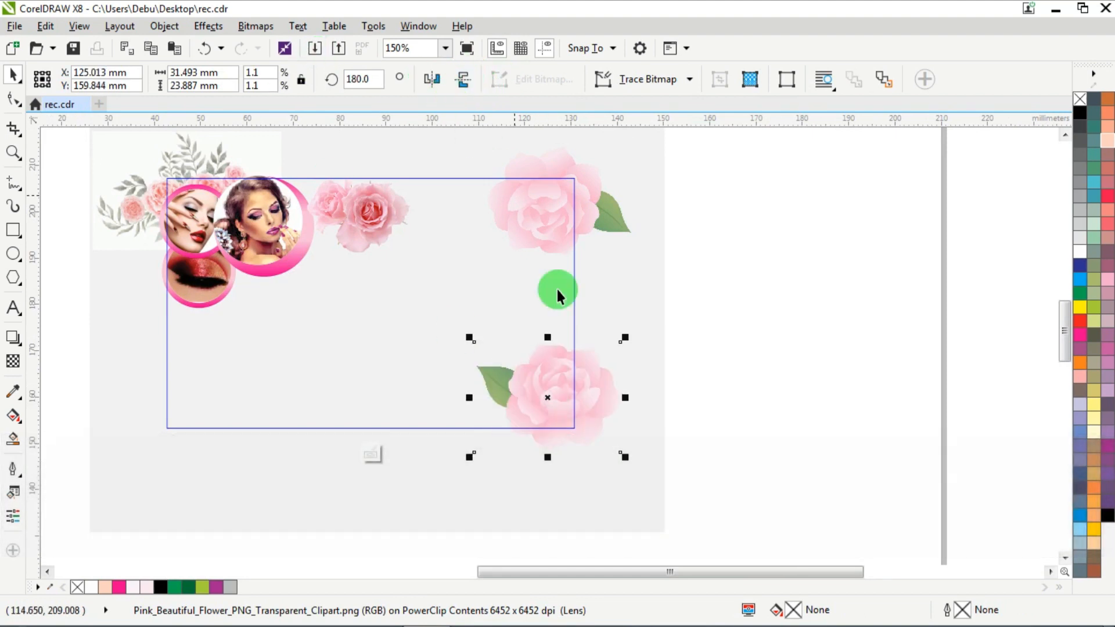
left_click_drag(578, 376, 159, 421)
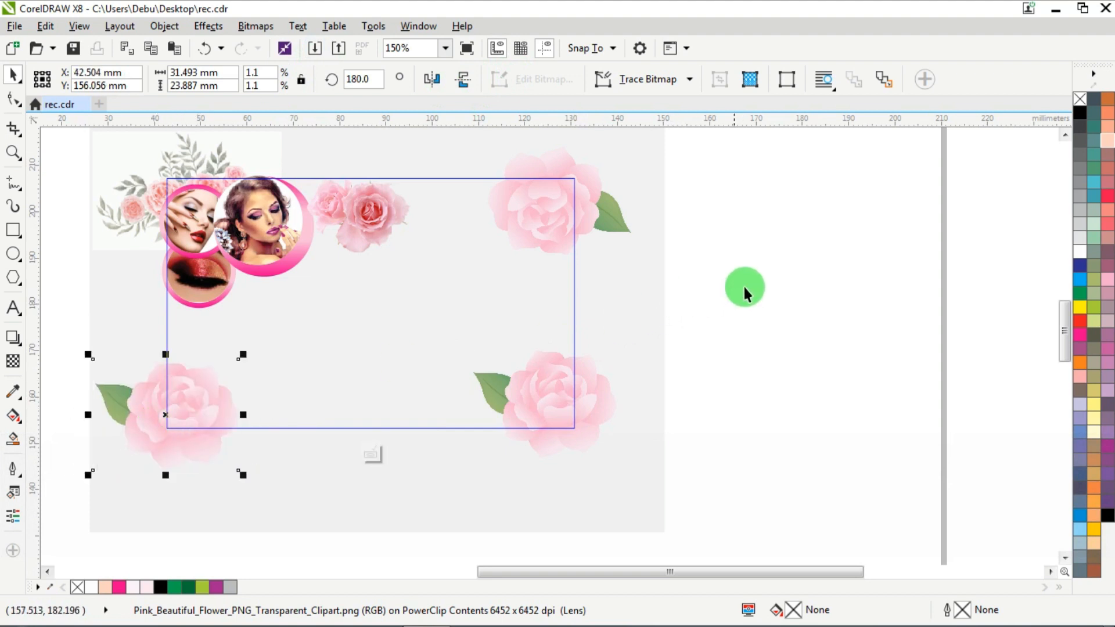
left_click(700, 284, "ctrl")
- Move the spare rose bouquet closer to the card's lower-right corner and PowerClip it inside the white card
scroll(700, 283, "down", 1)
left_click_drag(733, 476, 715, 383)
scroll(668, 415, "up", 1)
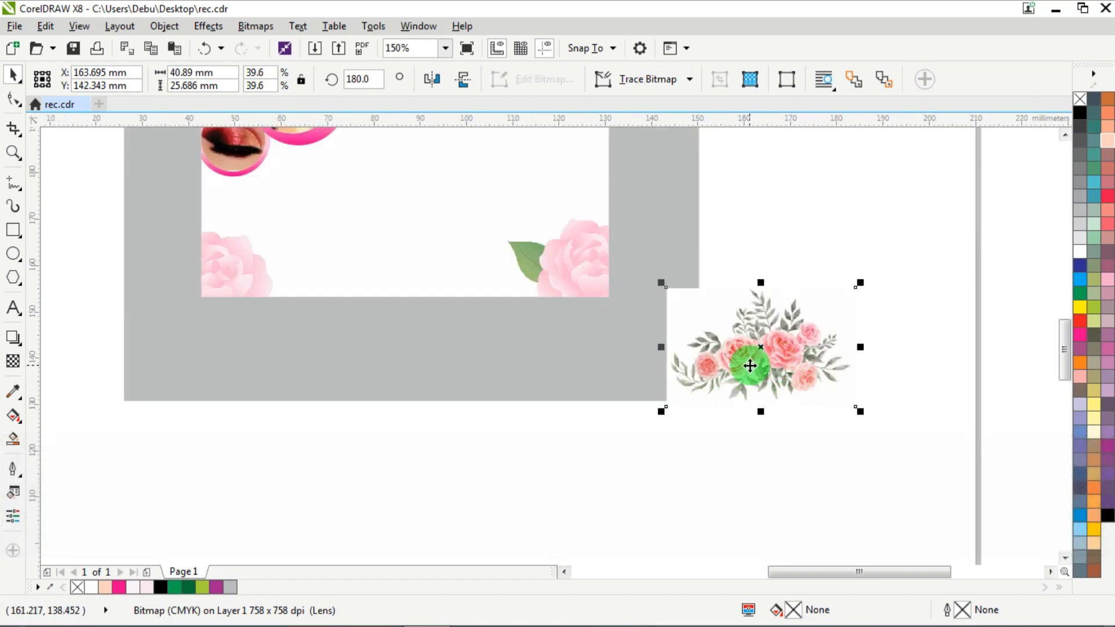
right_click(763, 331)
left_click(811, 171)
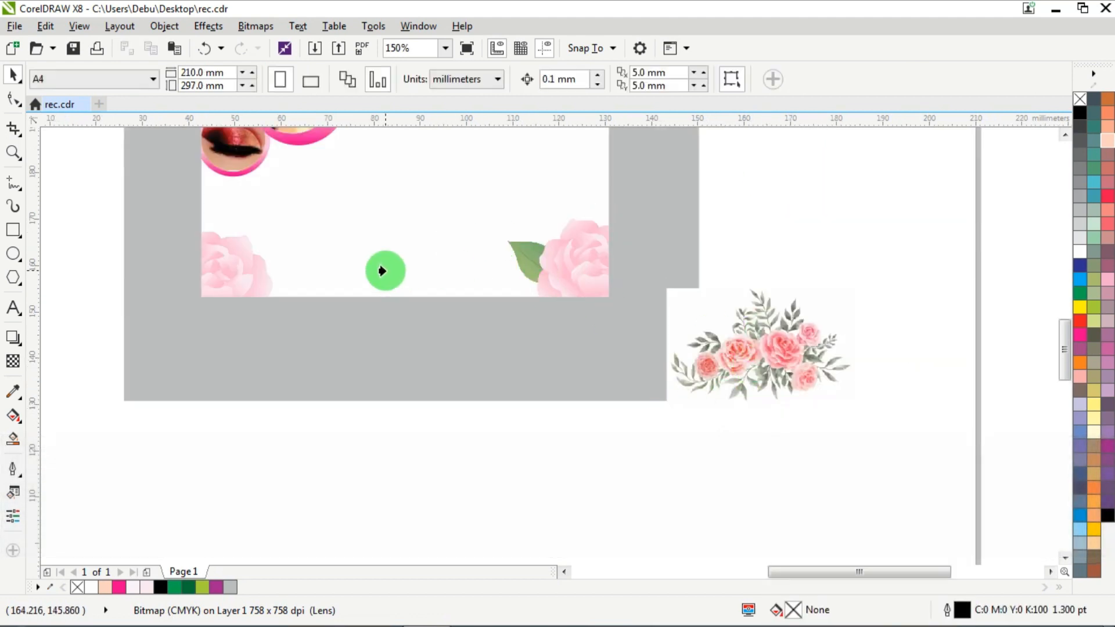
left_click(381, 270)
- Edit the card's contents, placing the bouquet across the bottom edge between the corner roses with a uniform transparency of 45
left_click(386, 264, "ctrl")
left_click_drag(410, 177, 358, 321)
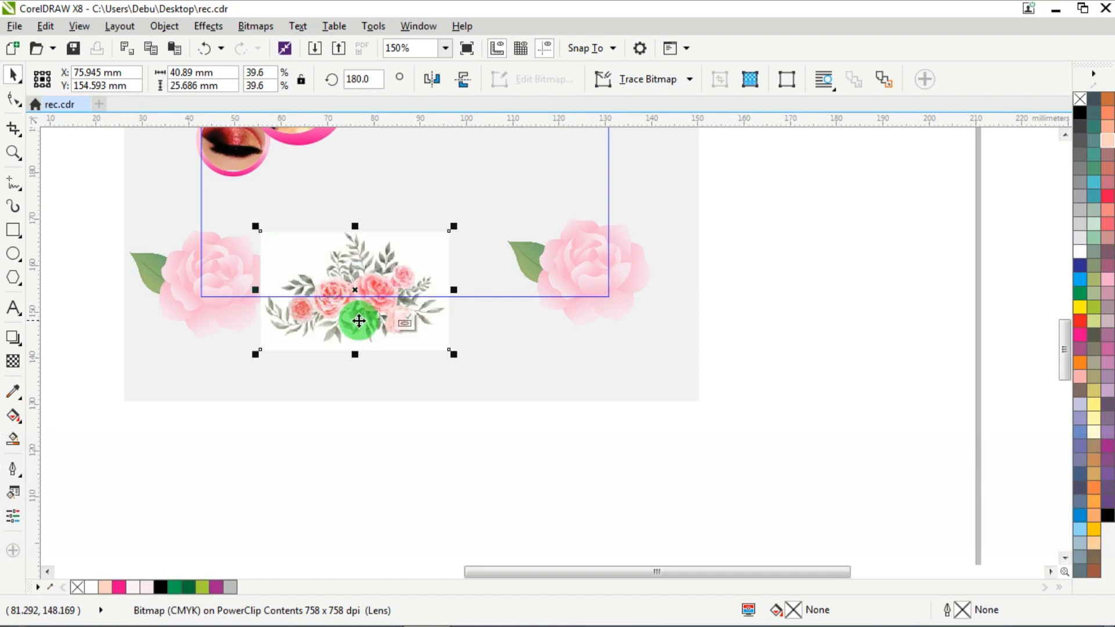
left_click(12, 361)
left_click_drag(320, 372, 336, 375)
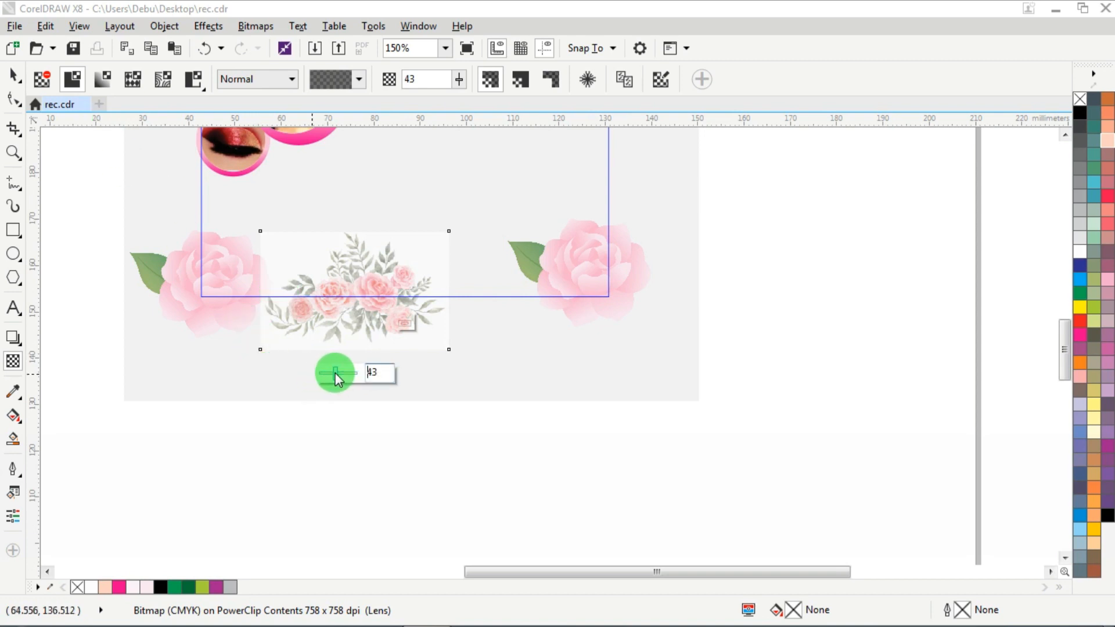
left_click(15, 77)
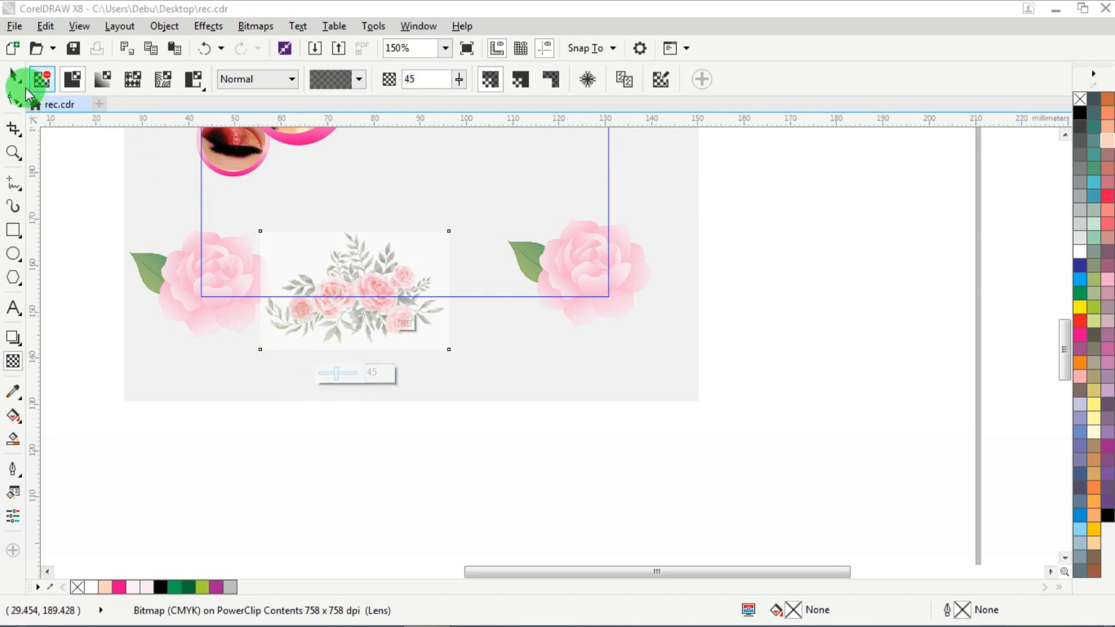
- Copy the faded bouquet to the card's top edge between the roses, flip it vertically, and finish editing the contents
scroll(429, 318, "down", 5)
scroll(422, 267, "up", 3)
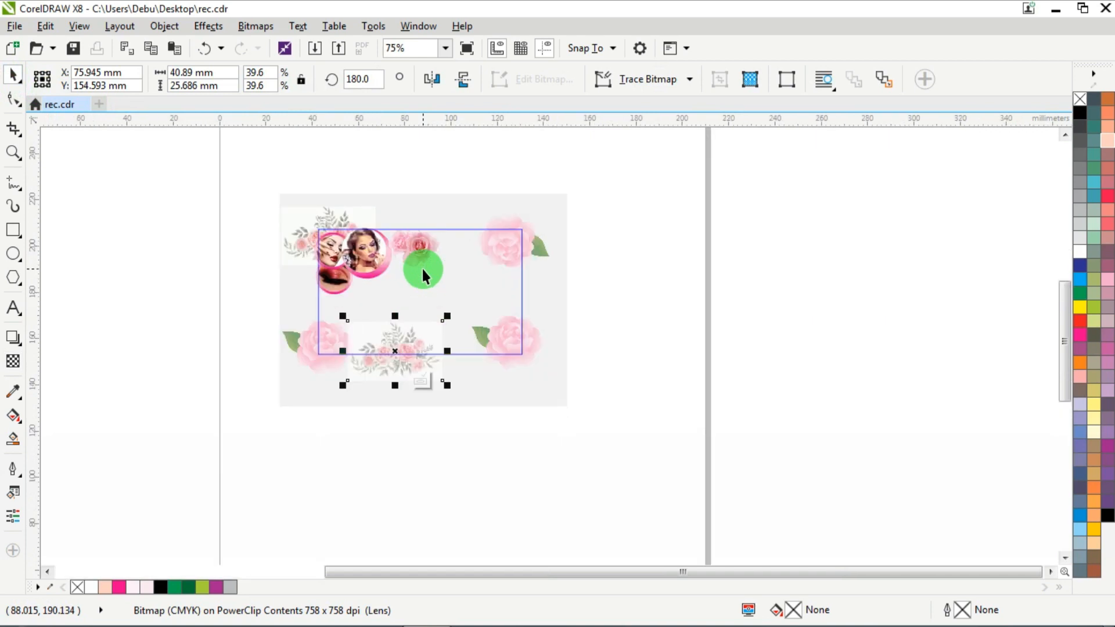
left_click_drag(391, 363, 515, 236)
scroll(438, 213, "up", 6)
left_click(462, 86)
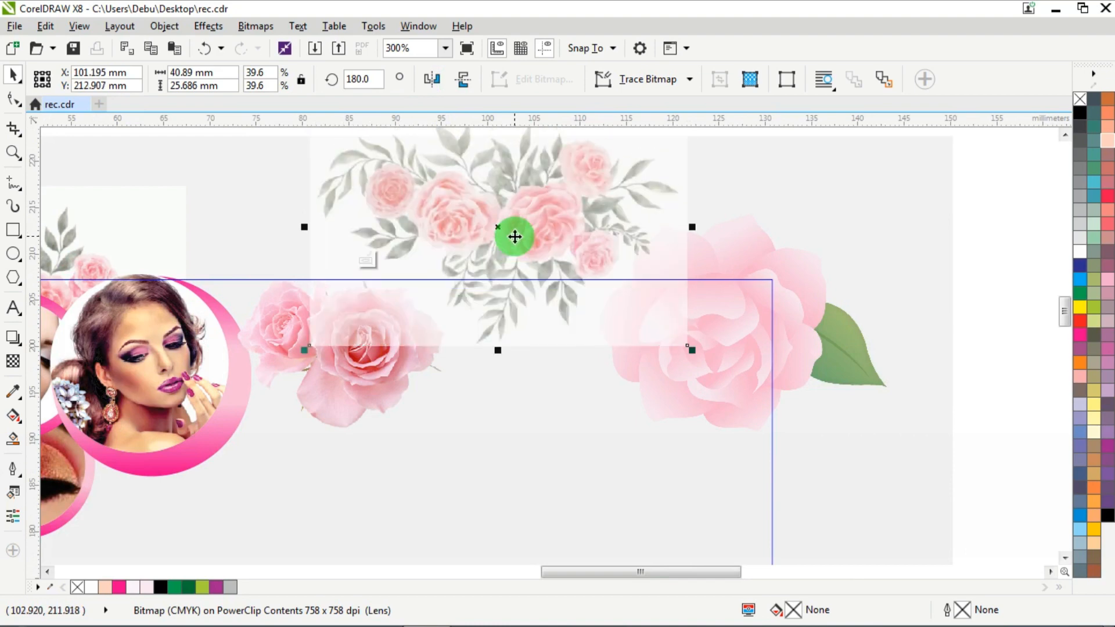
scroll(492, 253, "down", 3)
left_click(817, 257, "ctrl")
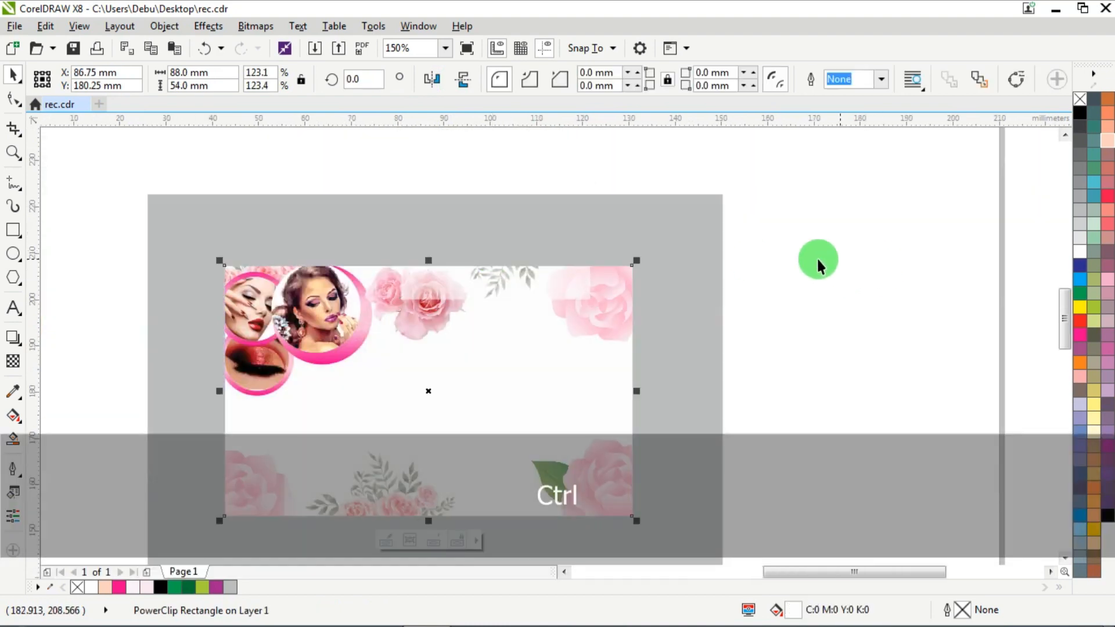
left_click(765, 249)
- Edit the card's contents, send the bouquet along the top edge to the back of the layer, and finish editing
scroll(567, 302, "up", 2)
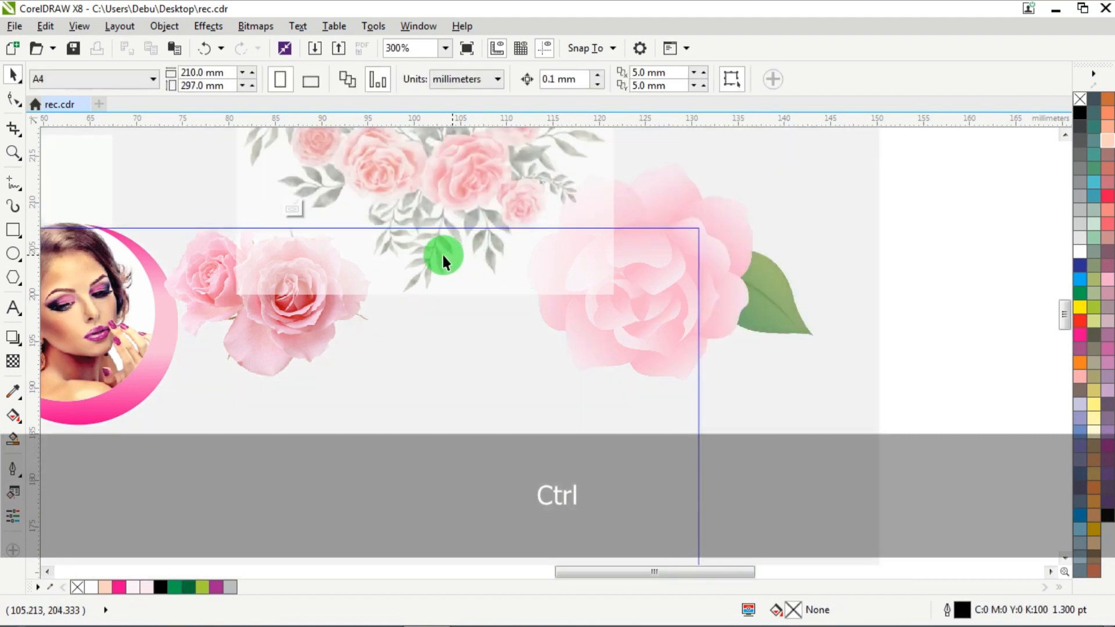
left_click(442, 256, "ctrl")
right_click(429, 297)
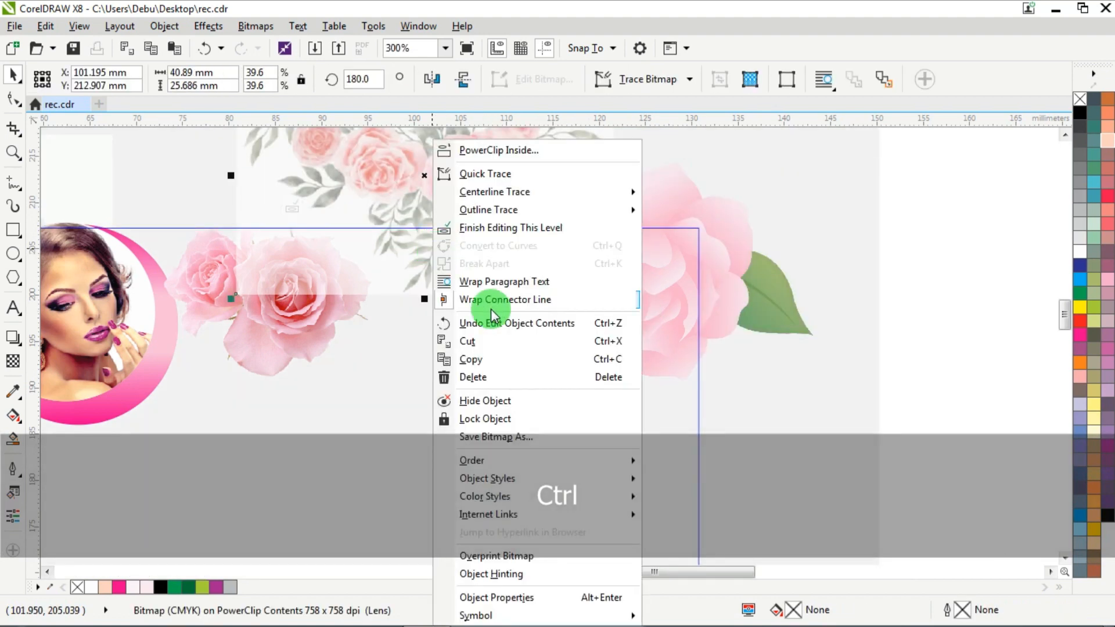
mouse_move(483, 460)
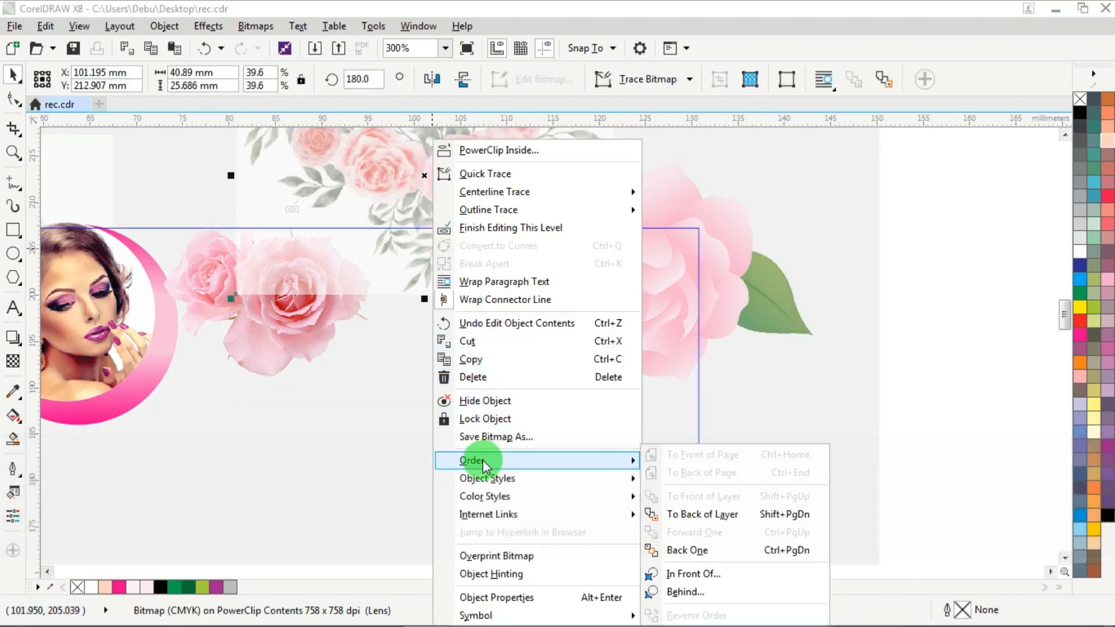
left_click(698, 514)
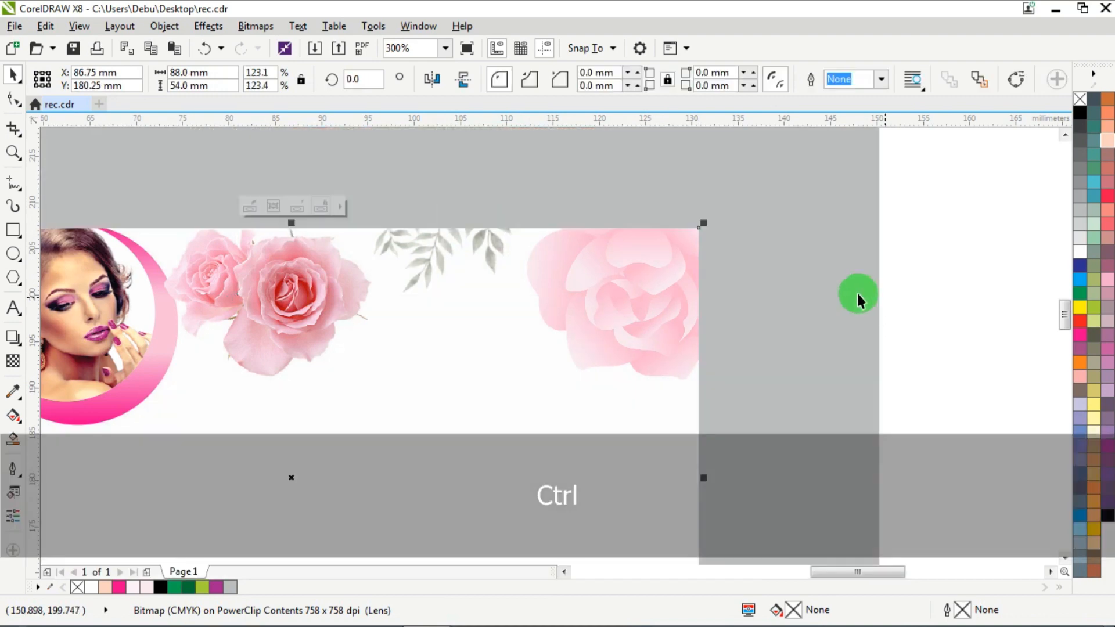
- Move the five prepared text objects together from beside the page to the area just right of the card's grey background
scroll(543, 311, "down", 4)
scroll(683, 251, "down", 4)
scroll(573, 329, "up", 6)
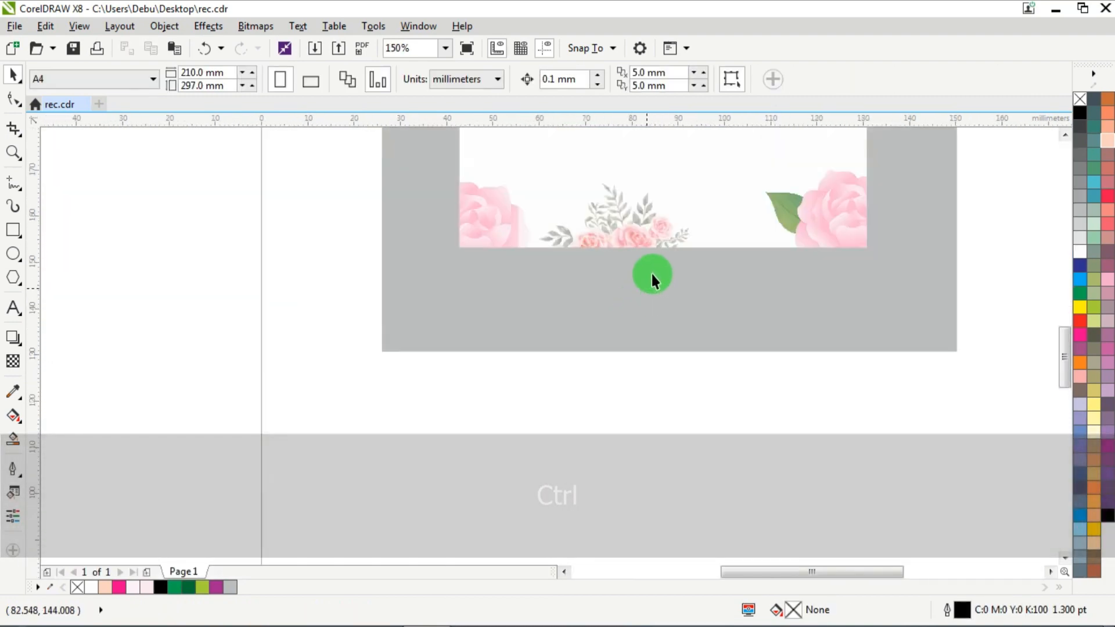
scroll(552, 262, "down", 4)
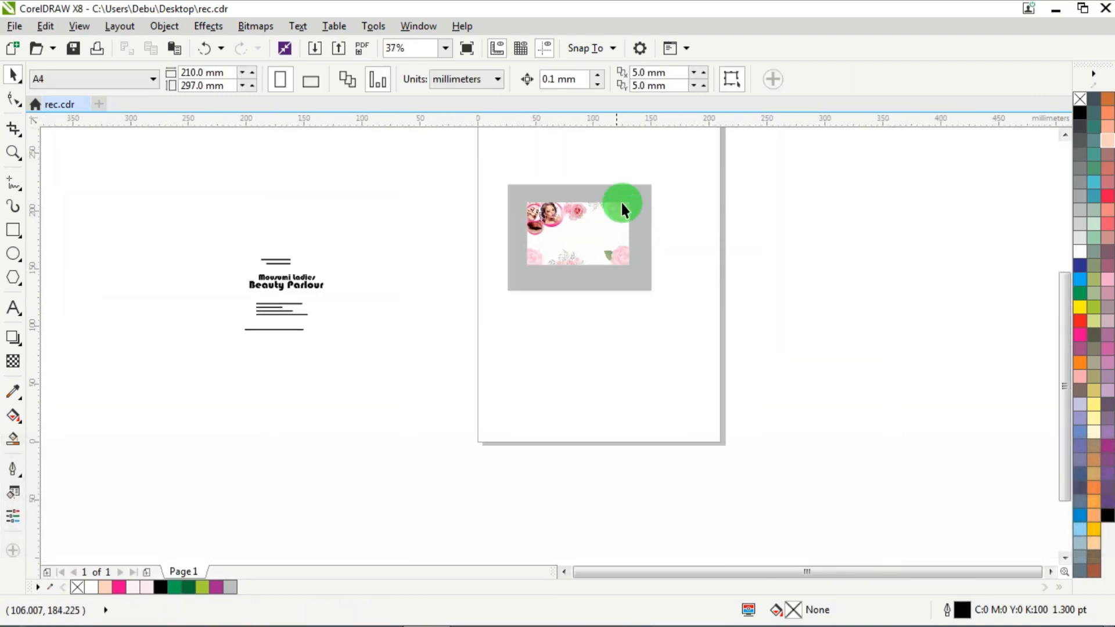
key("ctrl+z")
left_click_drag(180, 169, 372, 360)
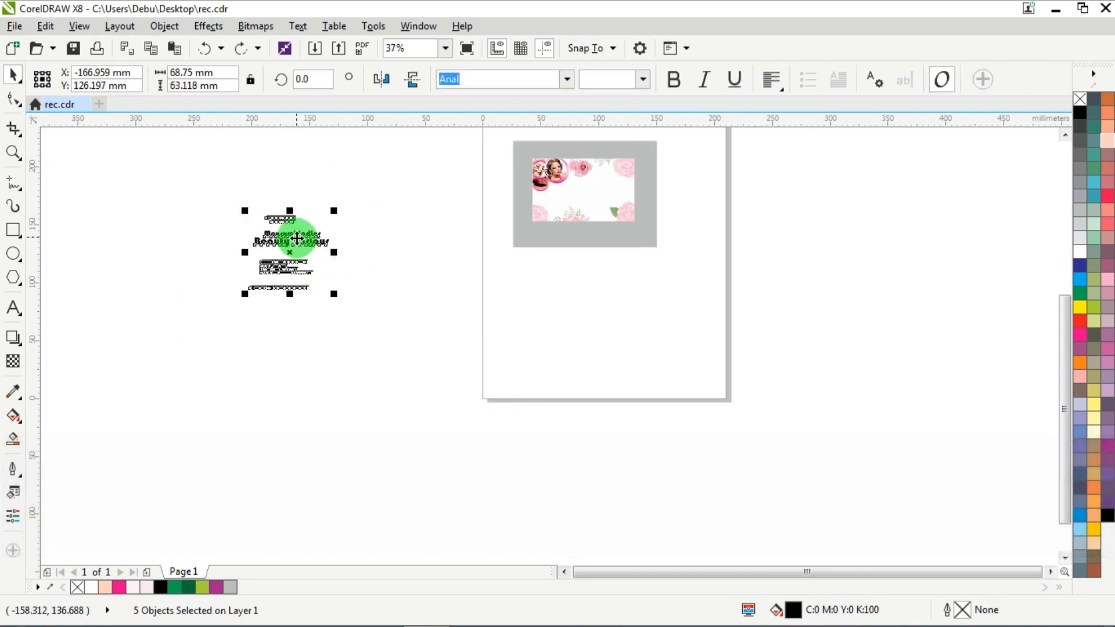
left_click_drag(677, 150, 673, 149)
scroll(643, 139, "up", 5)
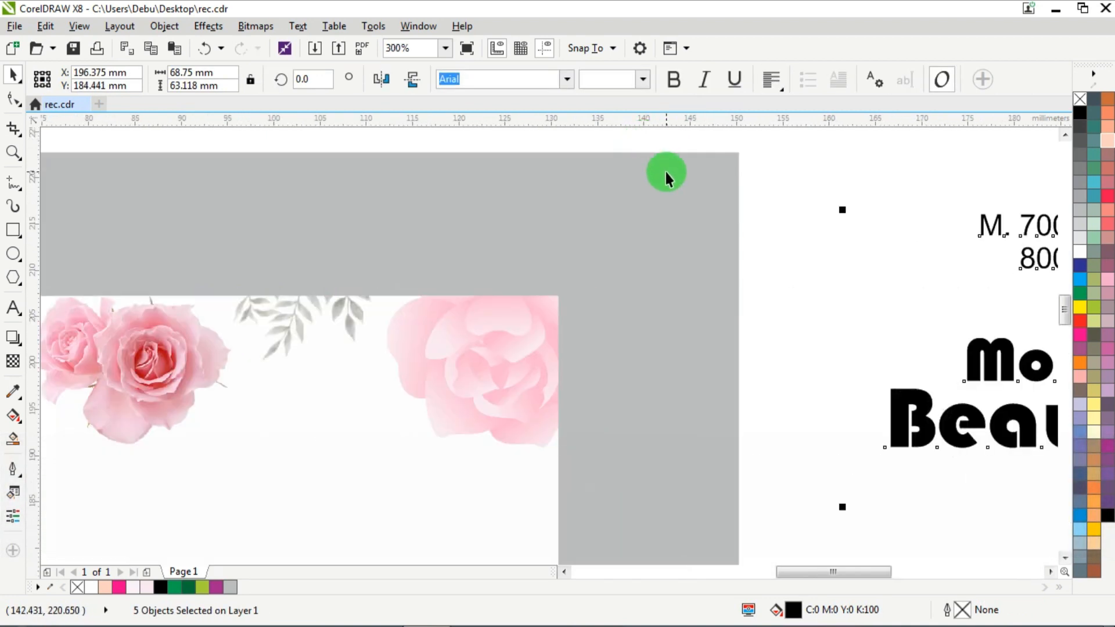
scroll(664, 168, "down", 3)
- Select the card together with its grey background and send both behind the text objects
left_click(827, 154)
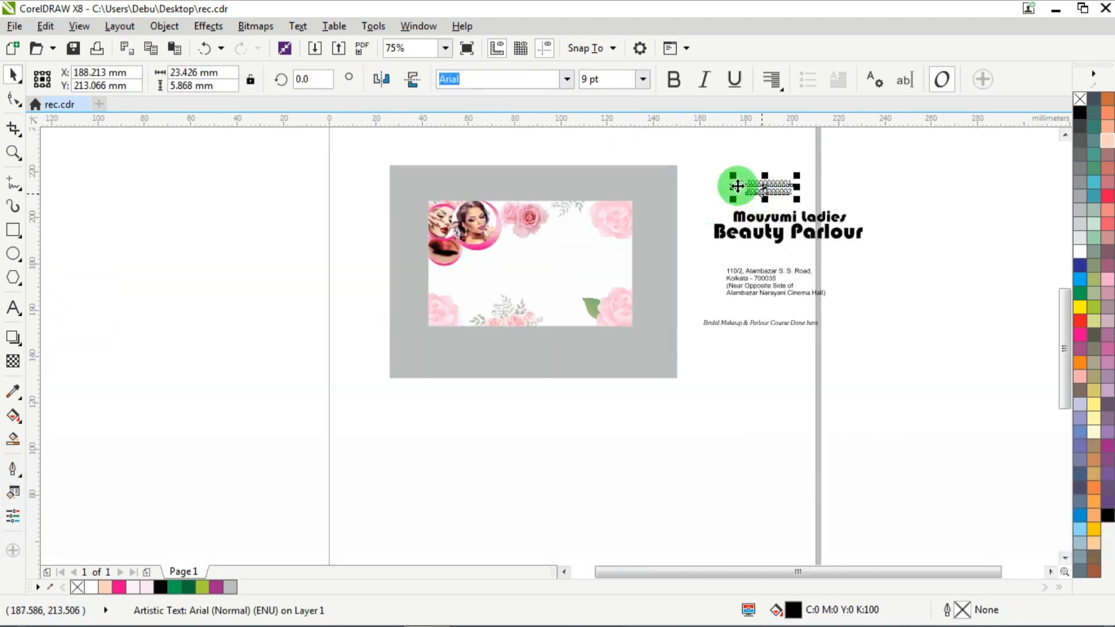
left_click_drag(336, 140, 692, 409)
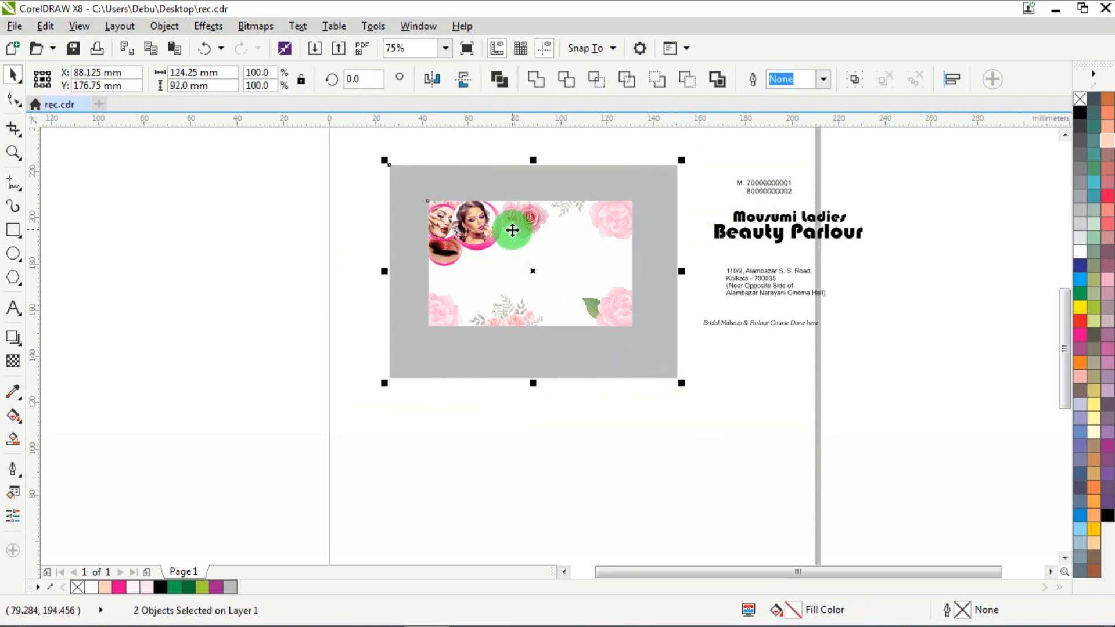
right_click(512, 231)
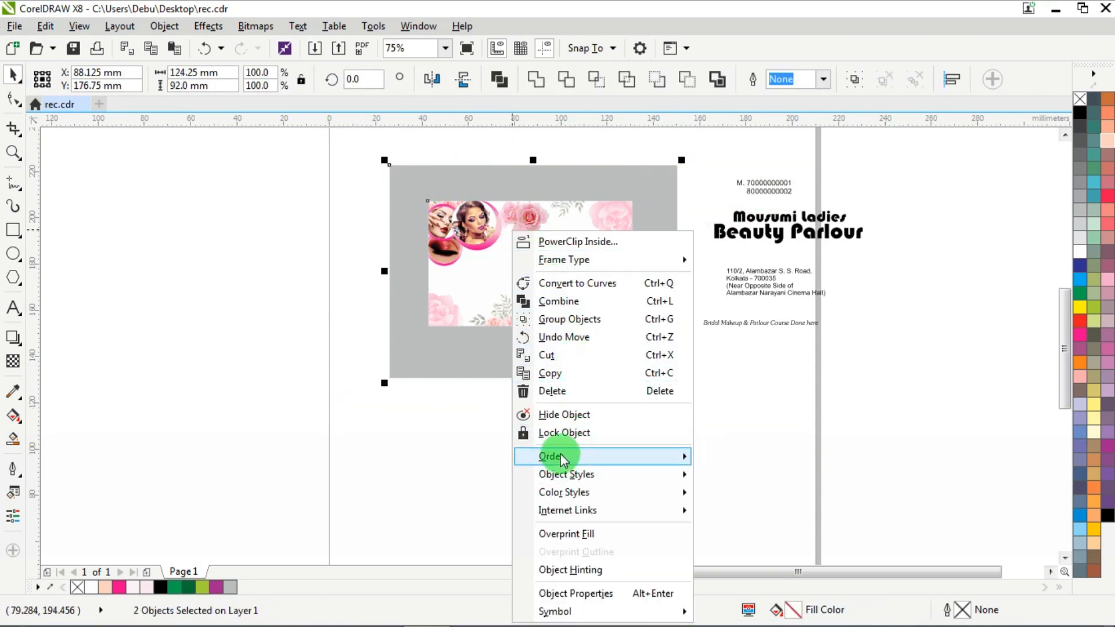
mouse_move(556, 455)
scroll(717, 200, "up", 2)
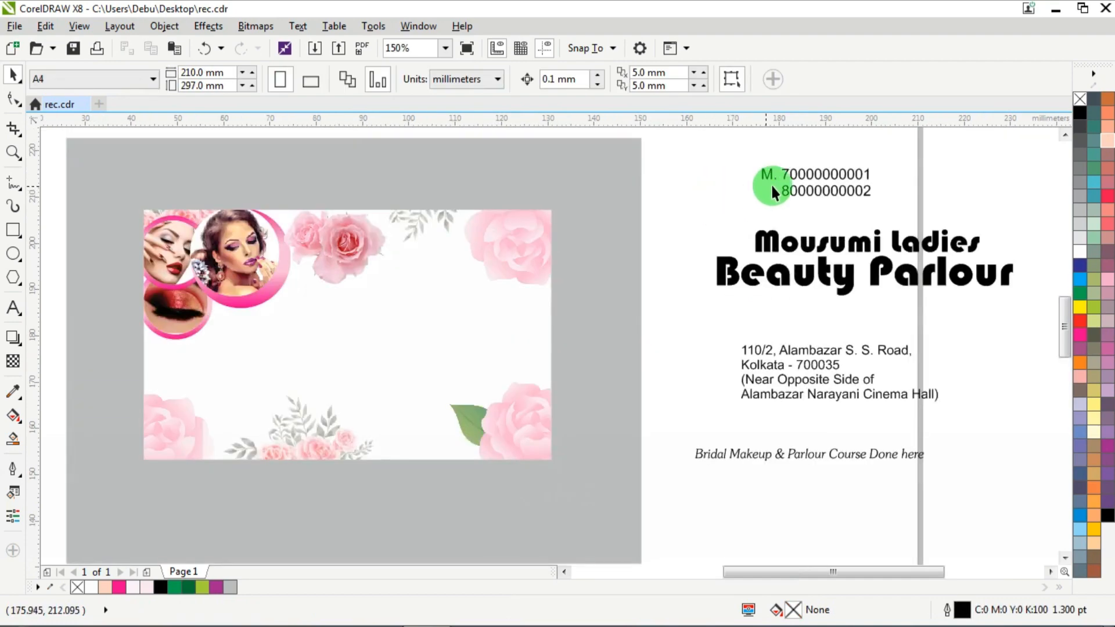
- Place the mobile numbers text over the faded rose in the card's upper-right corner
left_click(771, 183)
left_click_drag(778, 182, 454, 240)
scroll(454, 240, "up", 2)
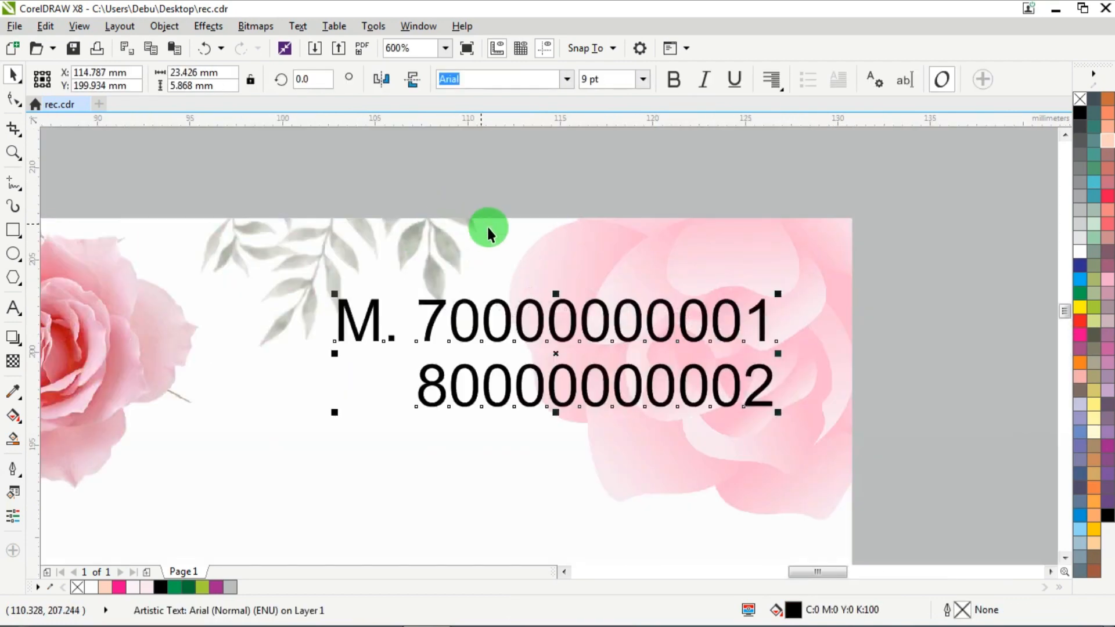
left_click_drag(537, 306, 558, 295)
scroll(502, 275, "down", 2)
- Place the address text in the card's lower-left corner, over the faded rose and bouquet
scroll(503, 275, "down", 1)
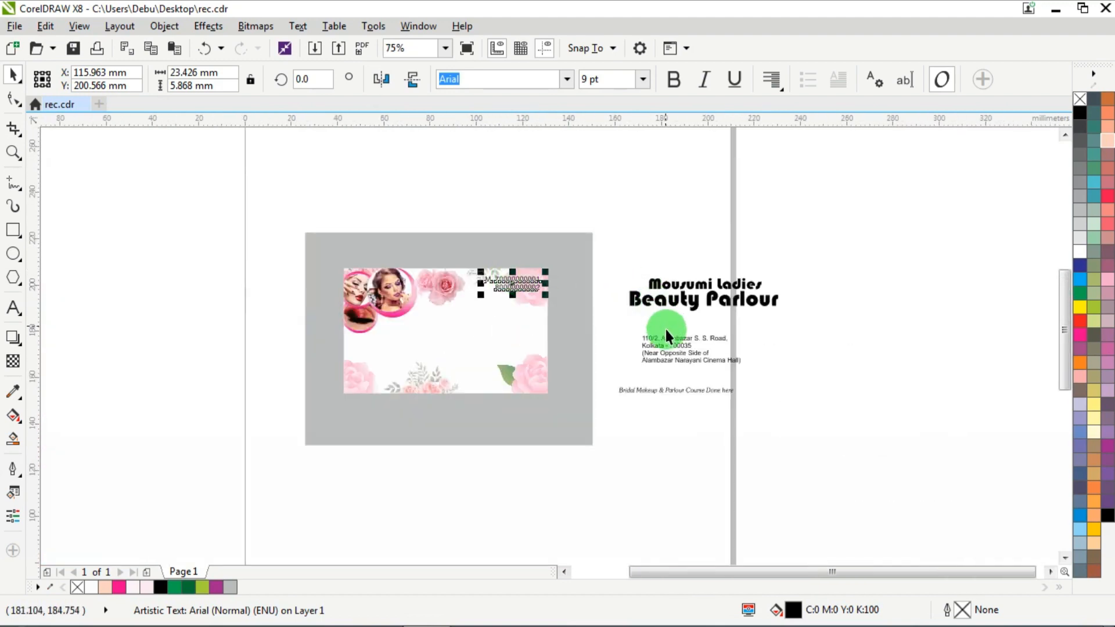
left_click_drag(665, 332, 354, 397)
scroll(355, 405, "up", 2)
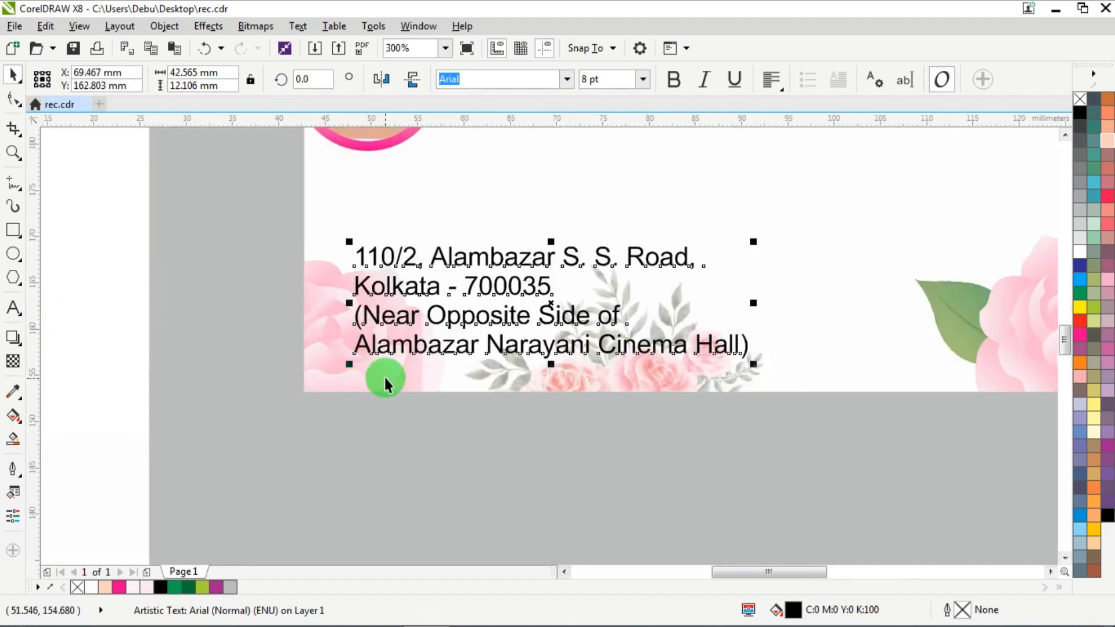
mouse_move(385, 346)
left_mouse_down()
mouse_move(374, 363)
mouse_move(388, 349)
left_mouse_up()
- Place the two-line parlour name across the middle of the card and fill it with magenta (C0 M100 Y0 K0)
scroll(332, 322, "down", 2)
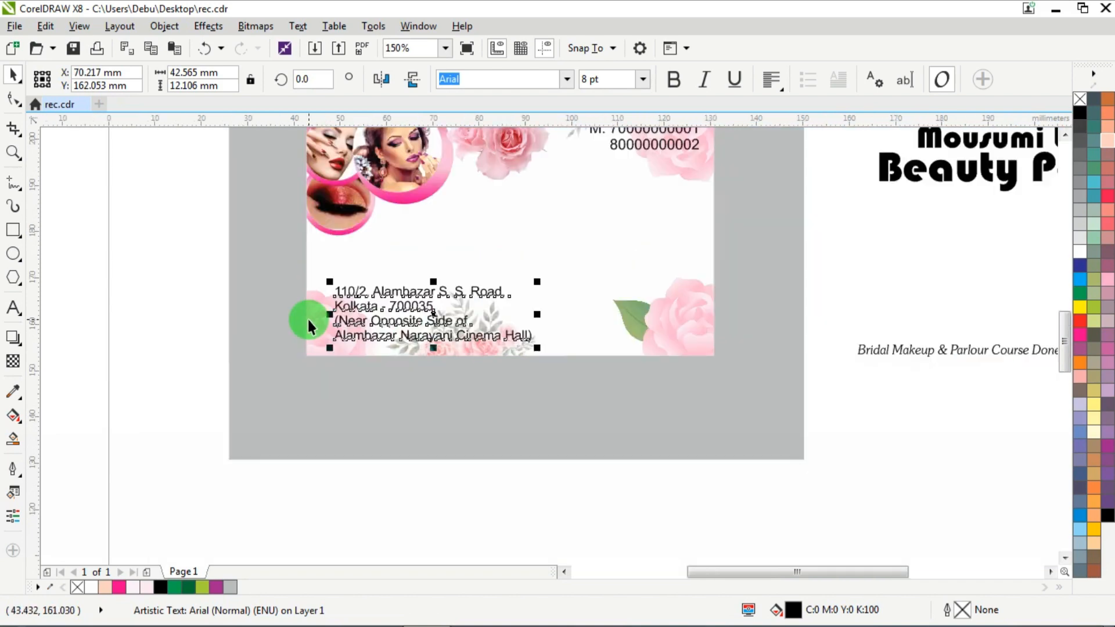
left_click_drag(842, 194, 384, 285)
scroll(385, 285, "up", 2)
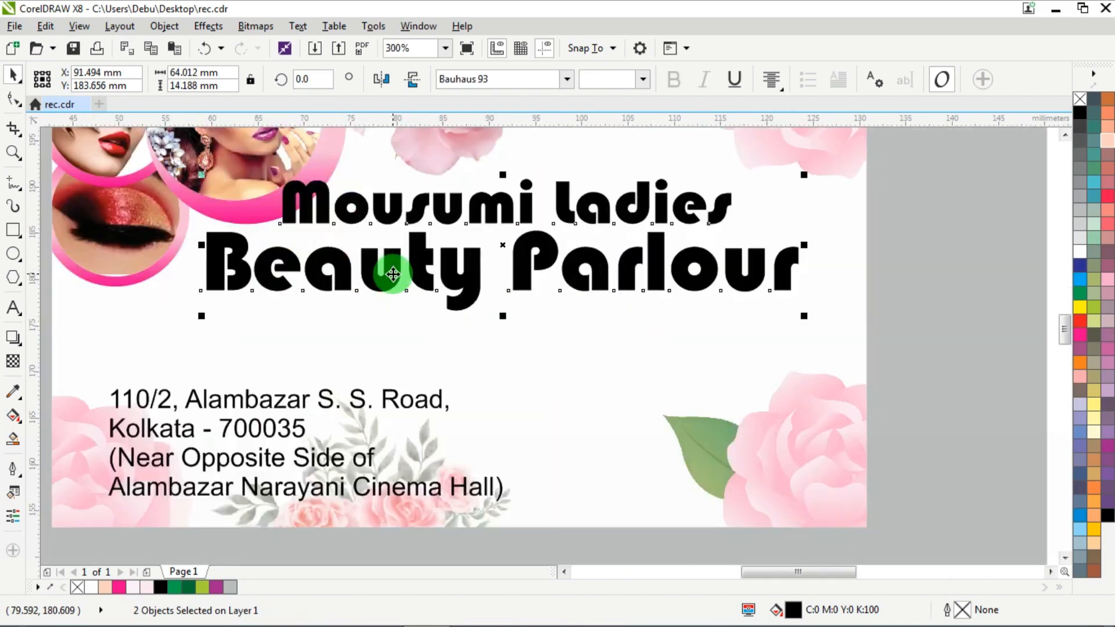
left_click(1082, 337)
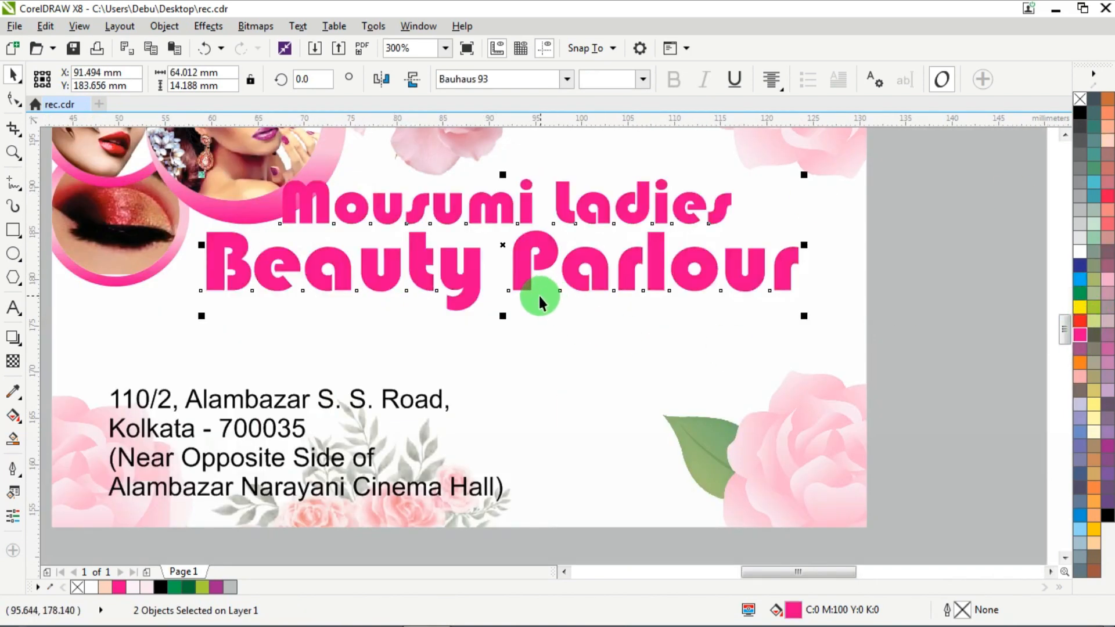
left_click_drag(465, 264, 489, 274)
scroll(378, 251, "down", 1)
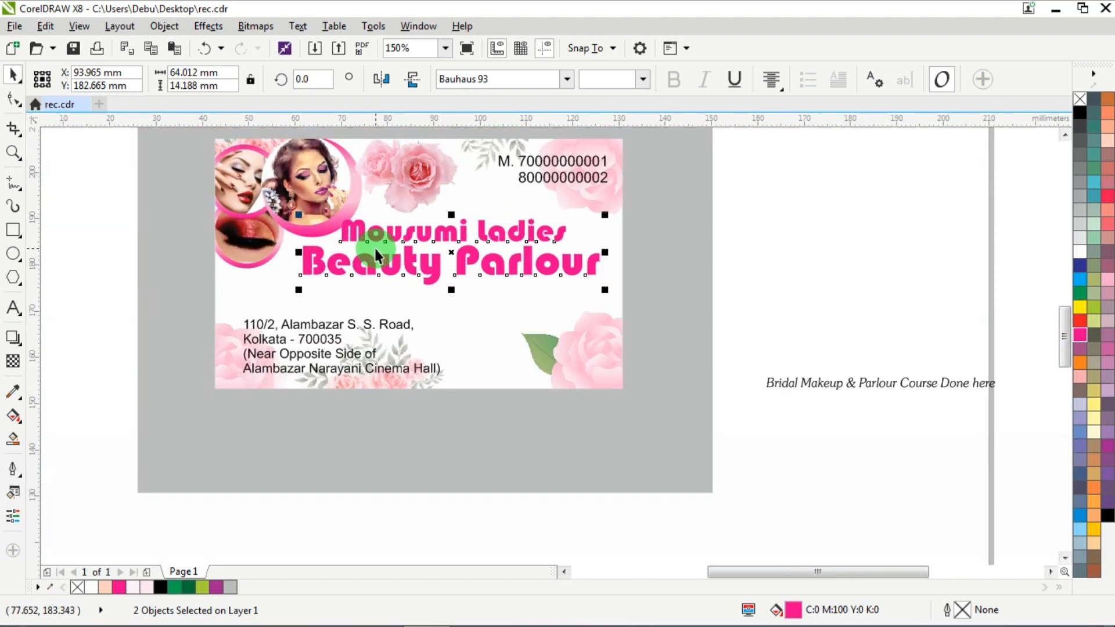
left_click(798, 274)
scroll(369, 206, "down", 1)
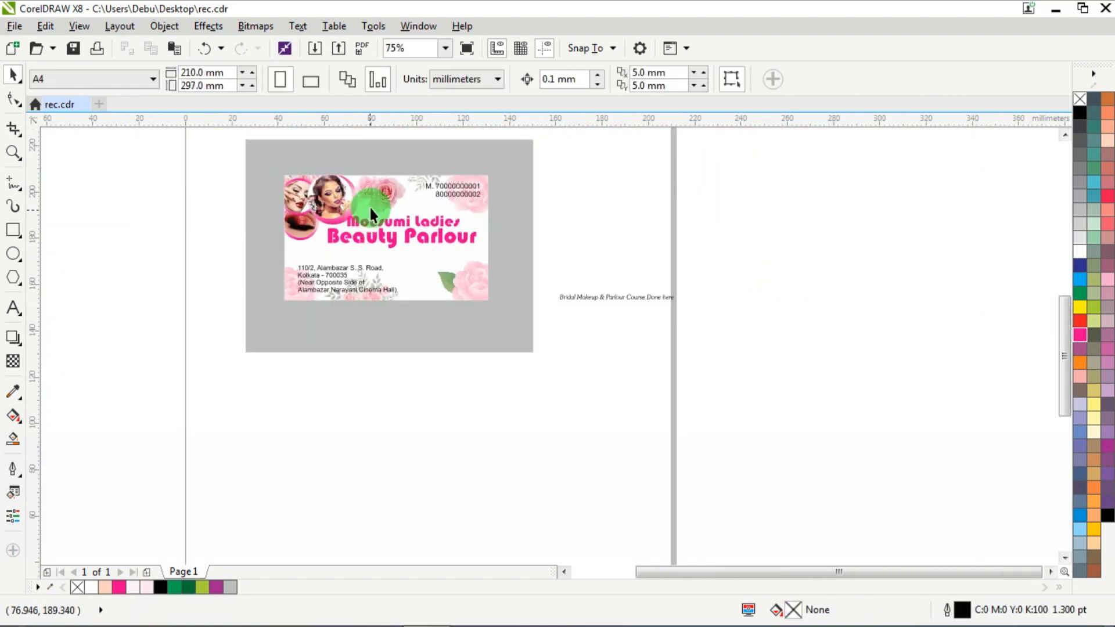
scroll(371, 203, "up", 1)
left_click_drag(673, 220, 294, 315)
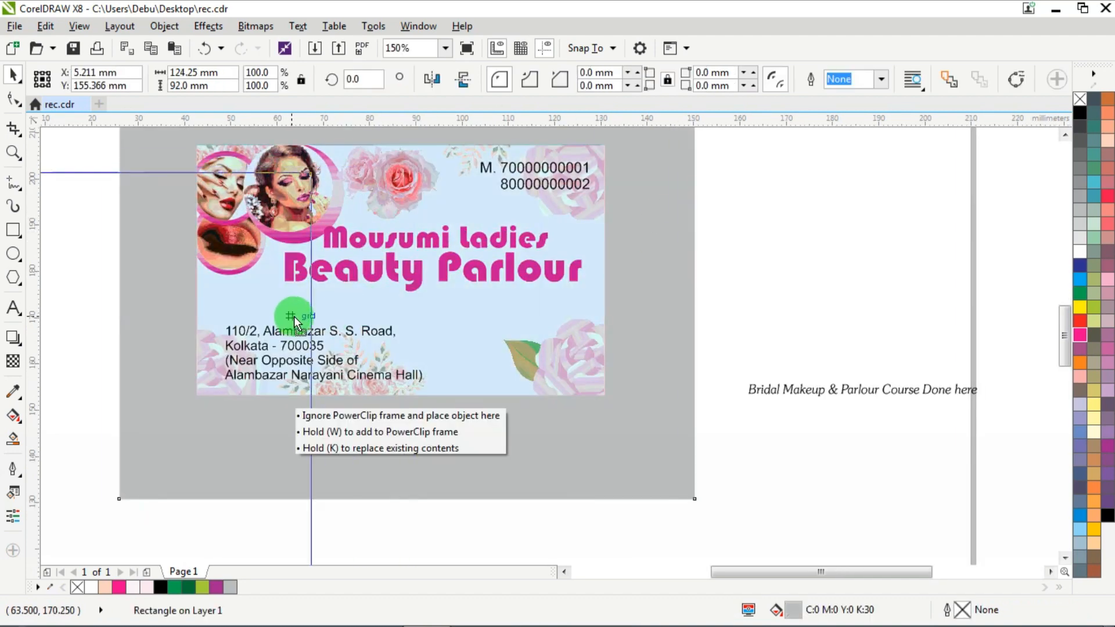
key("ctrl+z")
- Shift both lines of the parlour name slightly right and down, away from the photo circles
left_click_drag(367, 278, 268, 308)
scroll(416, 269, "up", 1)
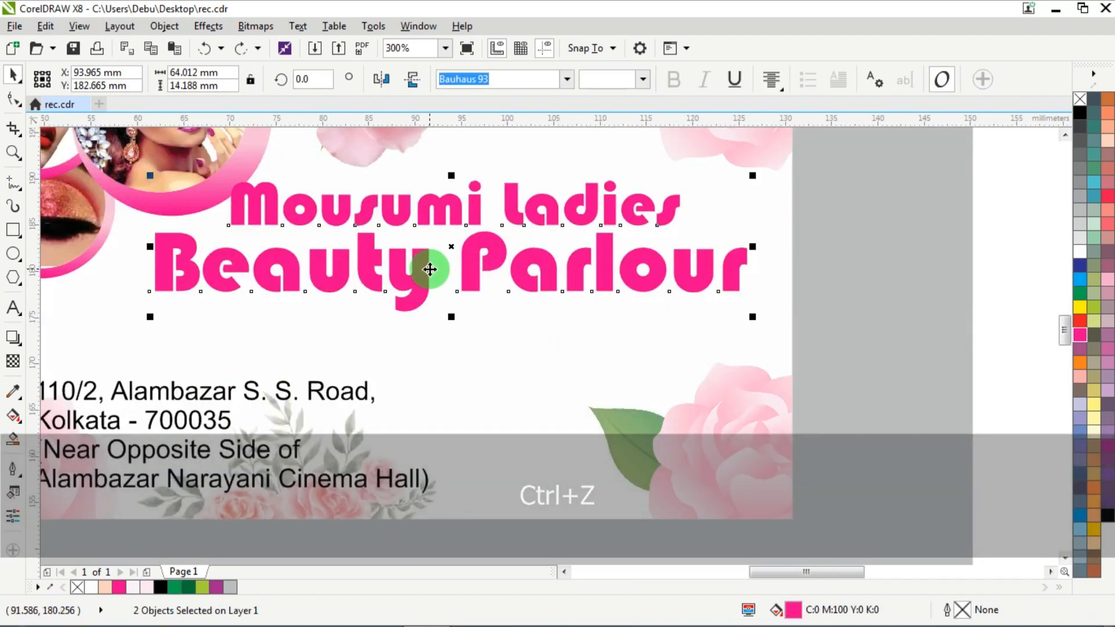
mouse_move(420, 267)
left_mouse_down()
mouse_move(425, 286)
mouse_move(430, 274)
left_mouse_up()
- Edit the card's contents, shift the pink-framed photo circles slightly left, reduce their height a little, and finish editing
scroll(430, 274, "down", 1)
scroll(238, 176, "down", 1)
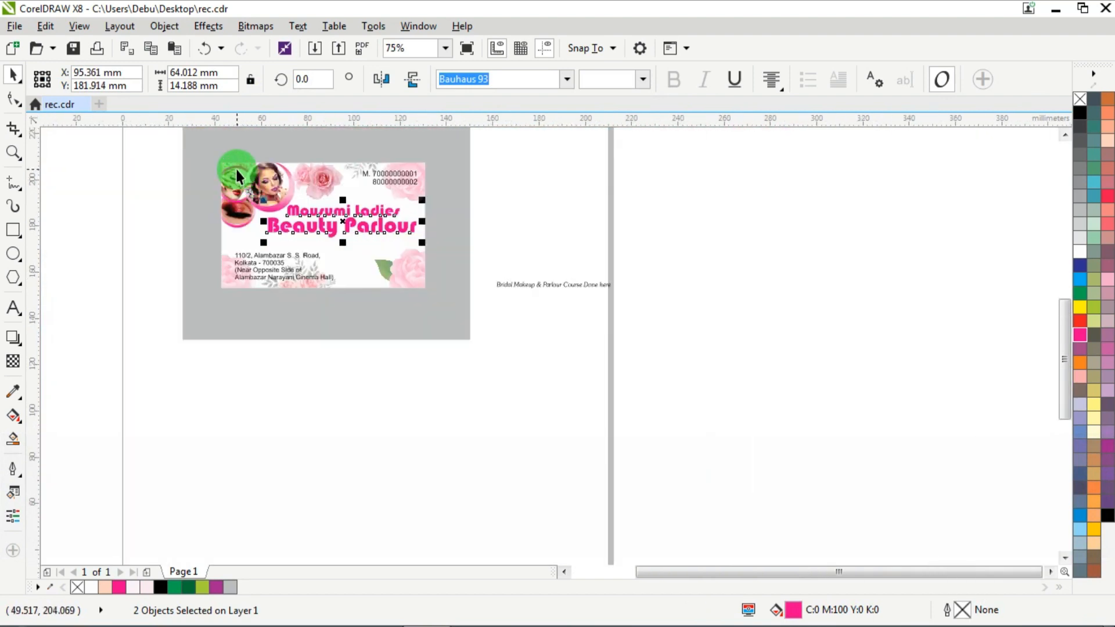
scroll(174, 158, "up", 1)
left_click(90, 131)
left_click(421, 222, "ctrl")
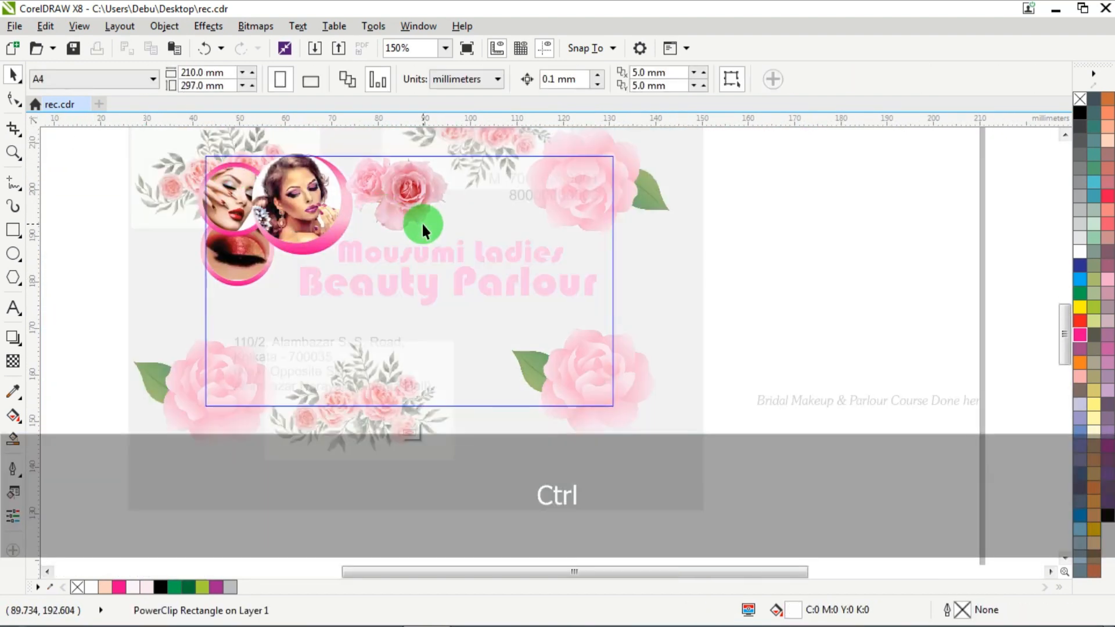
left_click_drag(85, 141, 359, 294)
left_click_drag(358, 221, 342, 219)
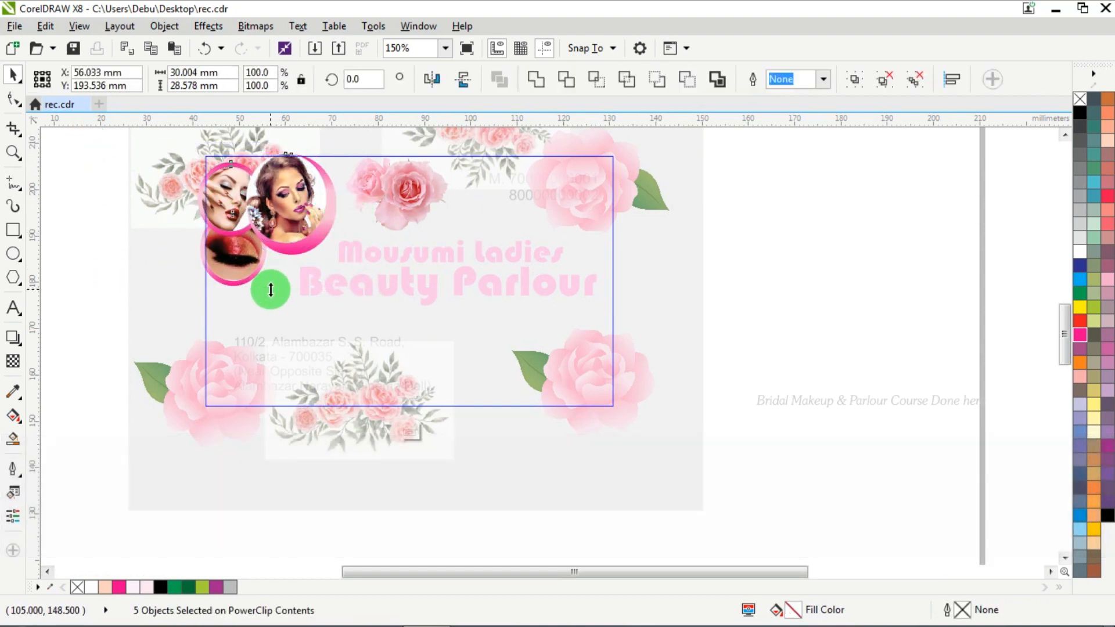
left_click_drag(270, 290, 269, 284)
left_click(986, 270, "ctrl")
- Move both lines of the parlour name slightly left together, and nudge them up and right to fine-tune their position
scroll(387, 252, "up", 1)
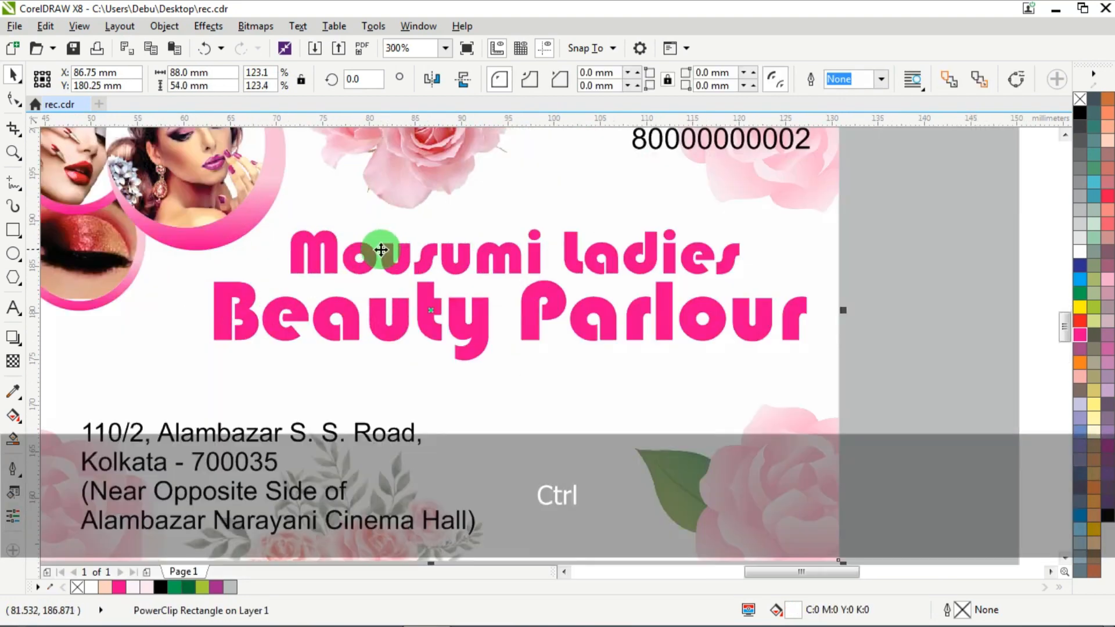
left_click_drag(363, 254, 456, 309)
key("ctrl+z")
left_click(482, 314, "shift")
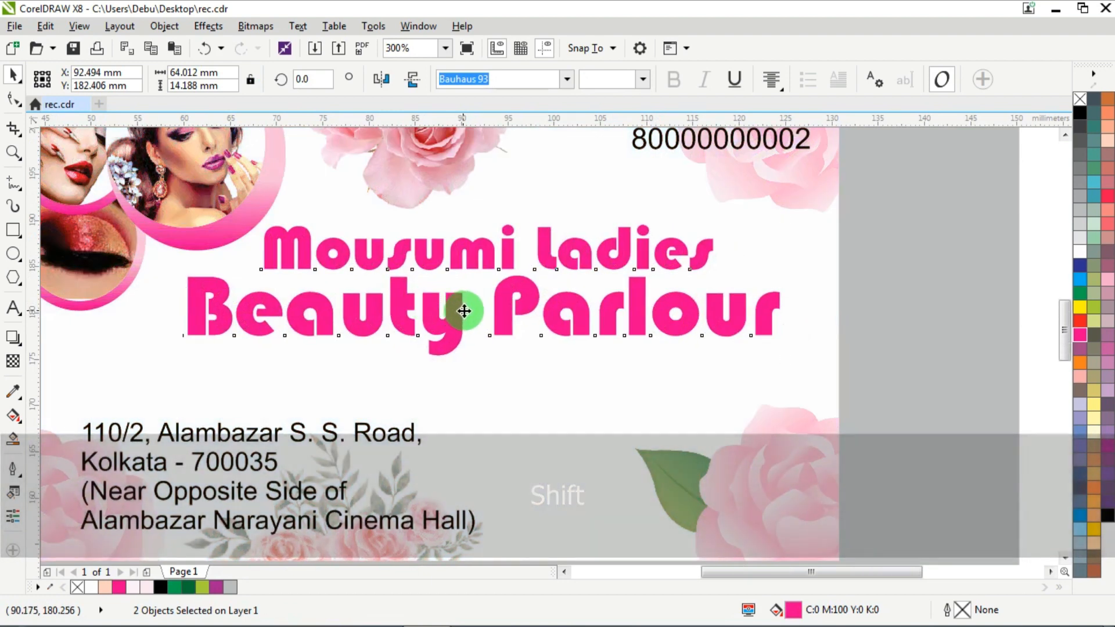
scroll(511, 322, "down", 1)
key("Up")
key("Up")
key("Up")
key("Right")
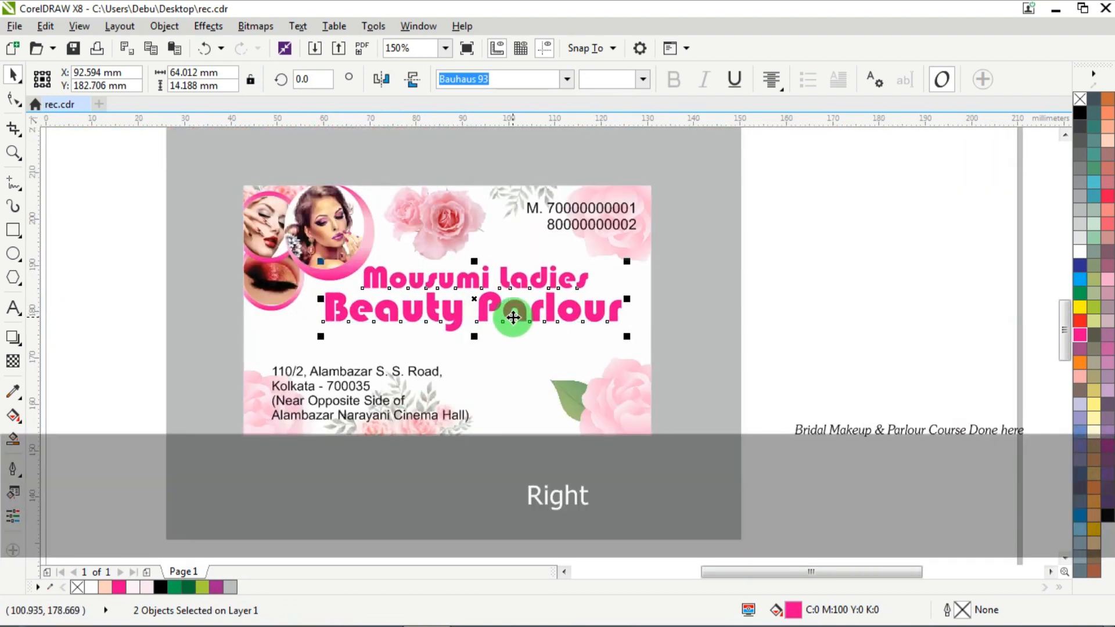
key("Up")
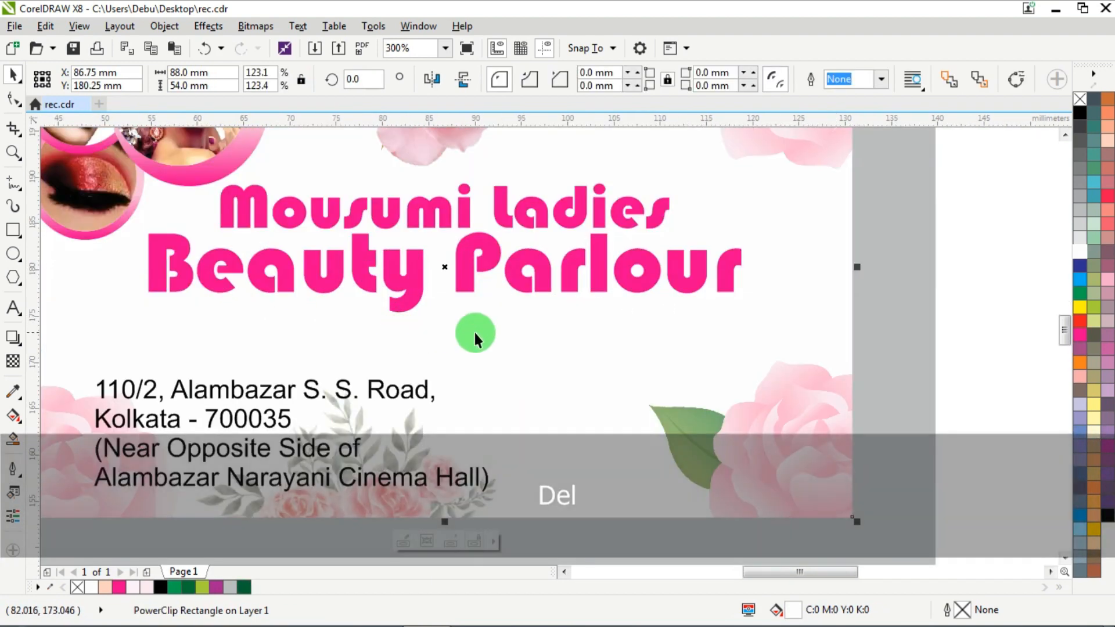
- Fill the tagline beneath the parlour name with blue (C100 M100 Y0 K0) and draw a 50.75 × 4 mm rectangle around it
left_click(471, 331)
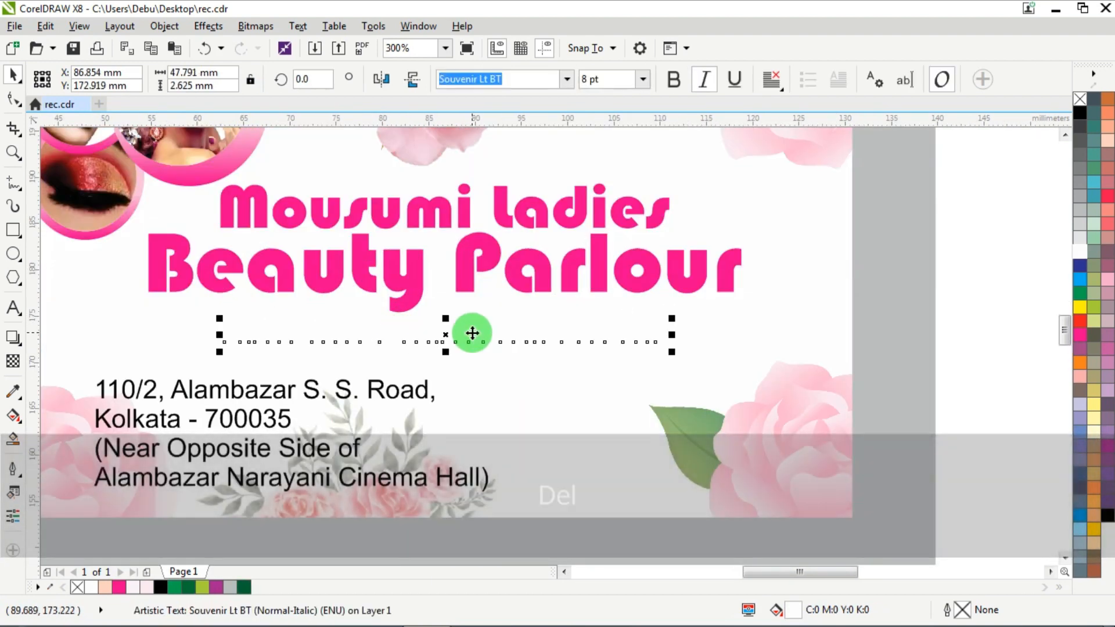
left_click(1079, 265)
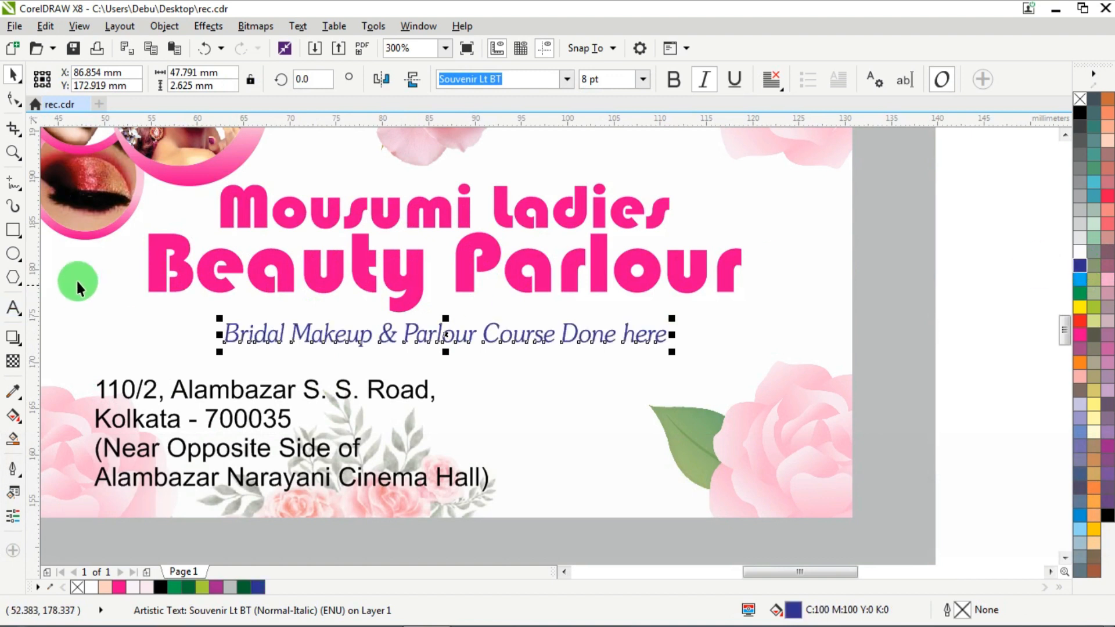
left_click(14, 231)
left_click(150, 336)
left_click(254, 333)
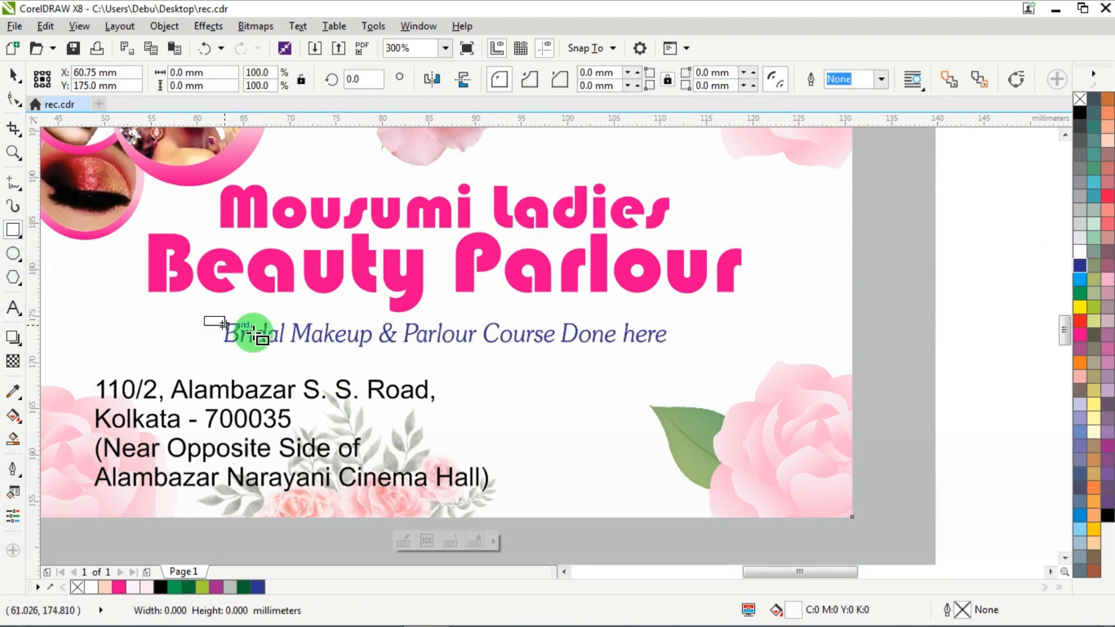
left_click_drag(225, 325, 677, 356)
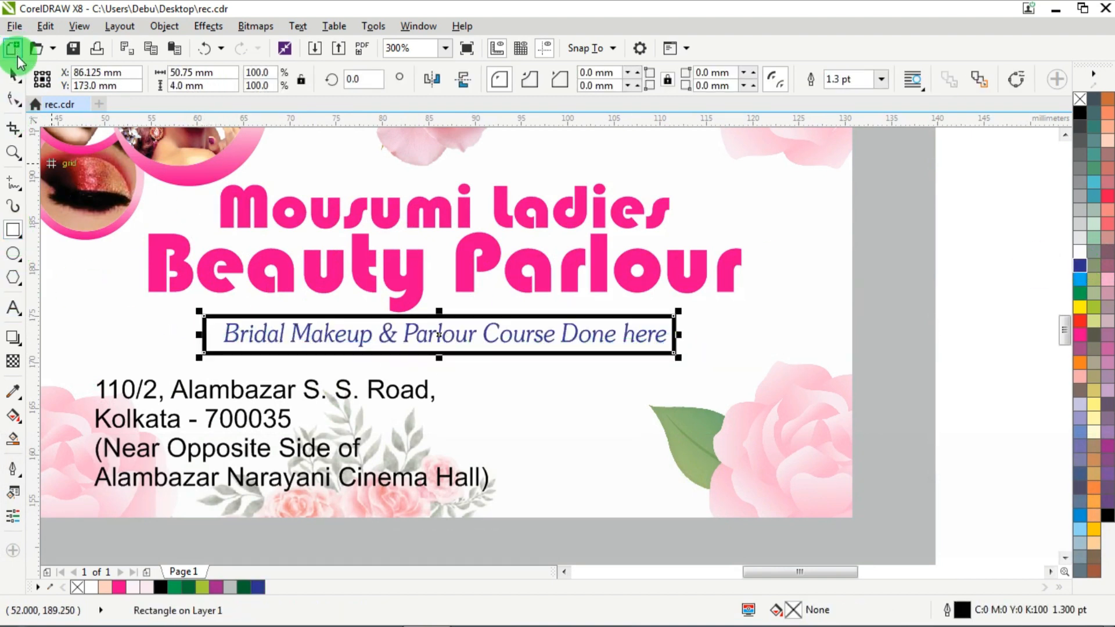
- Fill the tagline rectangle with dark green (C100 M0 Y100 K50) and remove its outline
left_click(12, 74)
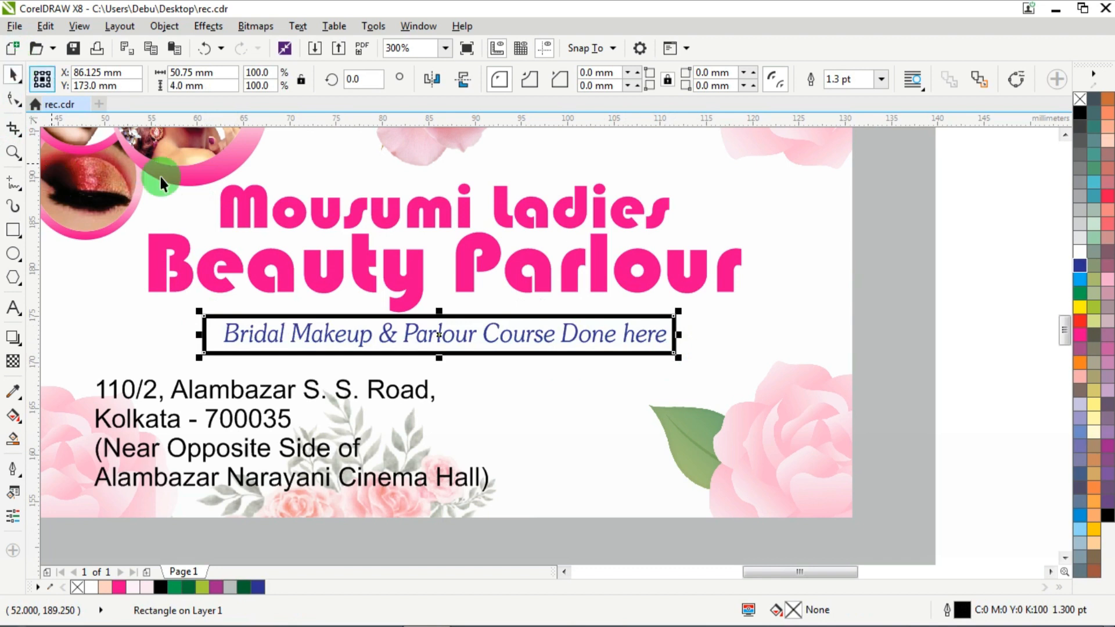
left_click(245, 588)
right_click(1079, 100)
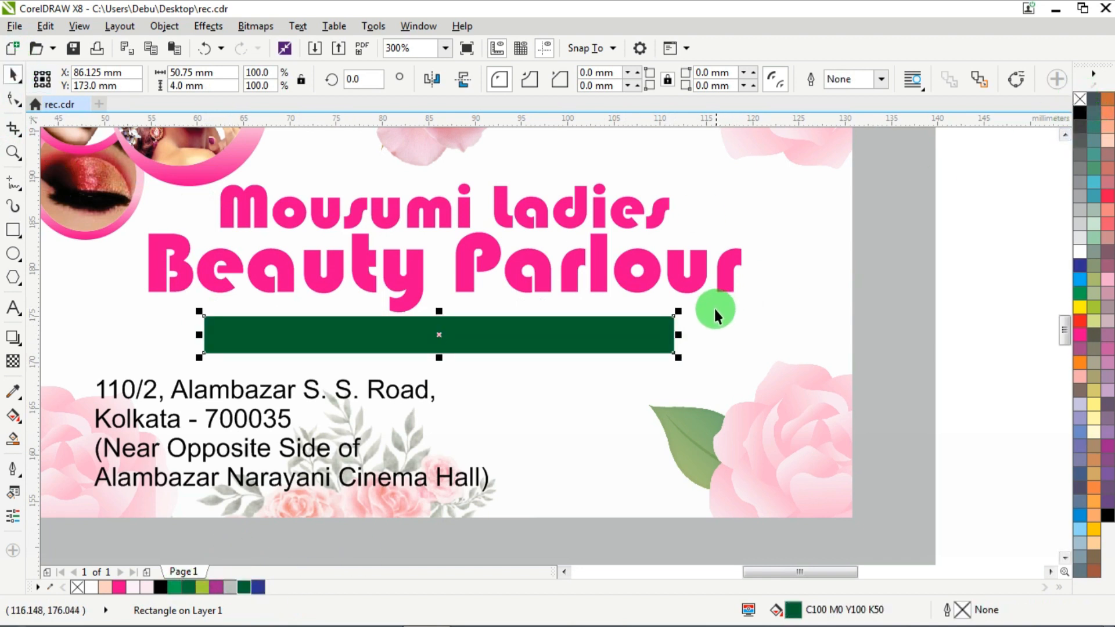
- Widen the dark green rectangle to 60.25 mm about its centre and bring the tagline text in front of it
left_click_drag(682, 336, 719, 344)
left_click_drag(1002, 281, 183, 392)
key("ctrl+Home")
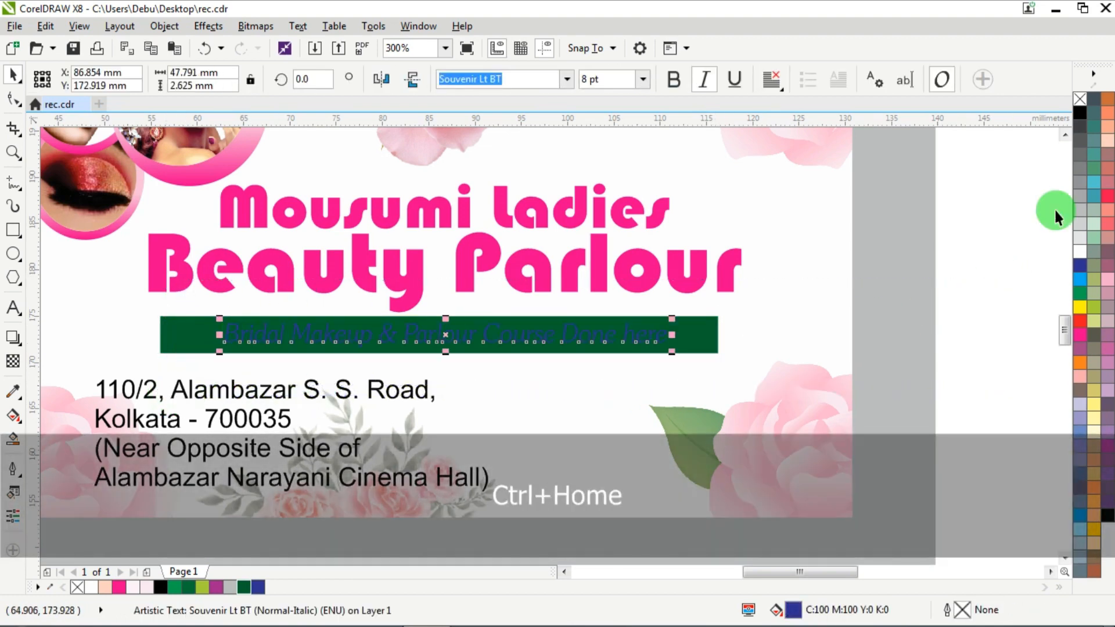
- Fill the tagline text with white and make it bold
left_click(1077, 253)
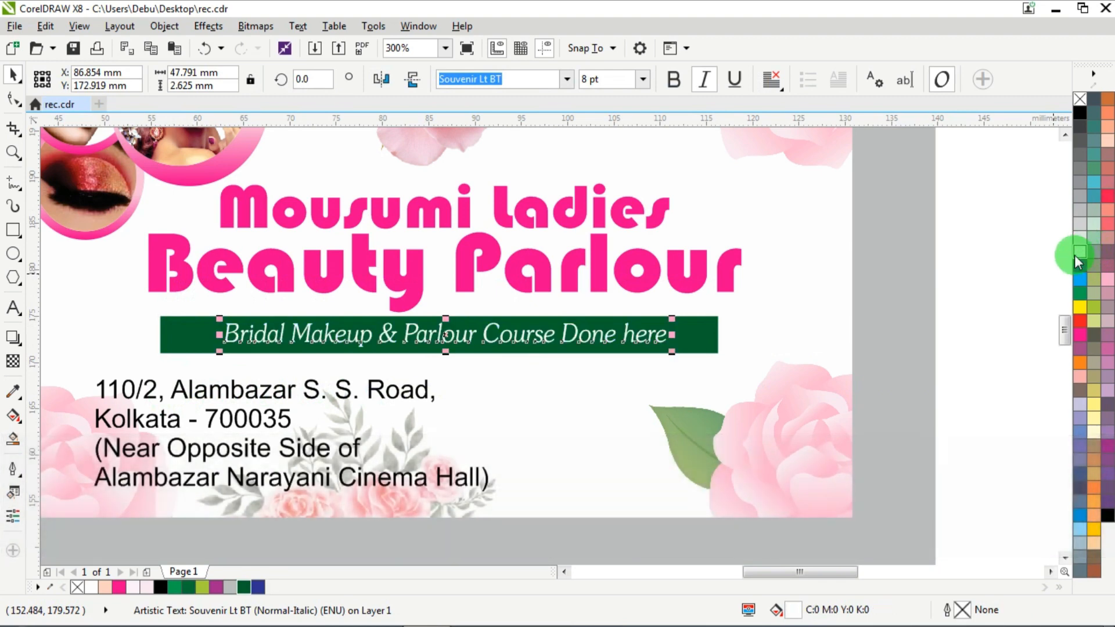
left_click(675, 78)
- Centre the tagline text horizontally and vertically on the dark green rectangle
left_click(242, 332)
left_click(179, 332, "shift")
key("c")
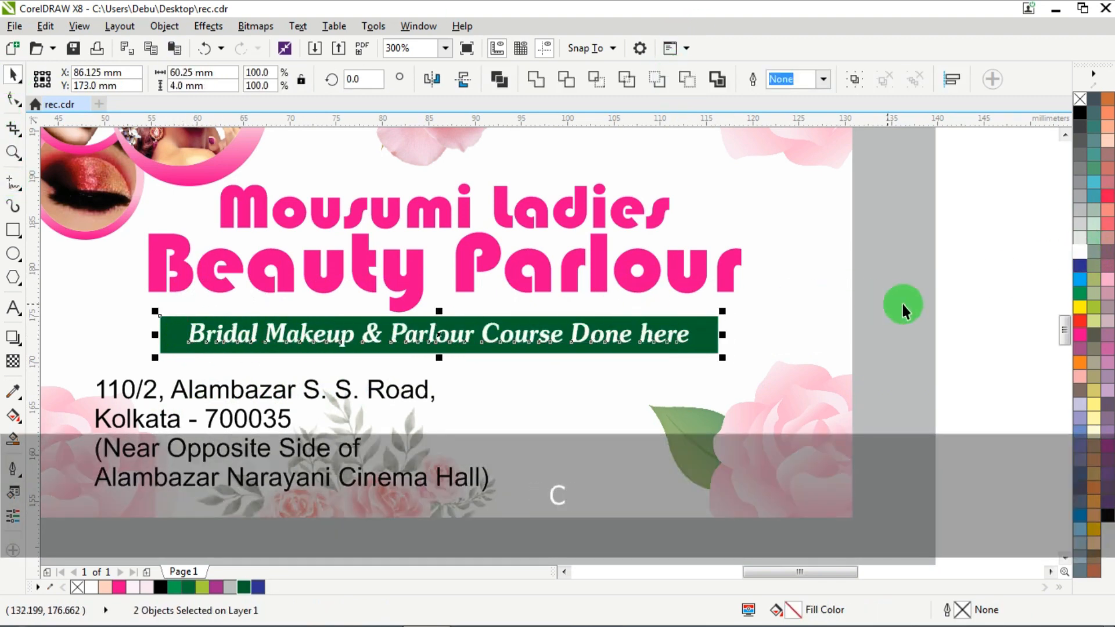
key("e")
- Widen the dark green tagline rectangle to 63.25 mm, keeping its centre in place
left_click_drag(996, 281, 299, 369)
left_click_drag(138, 370, 97, 389)
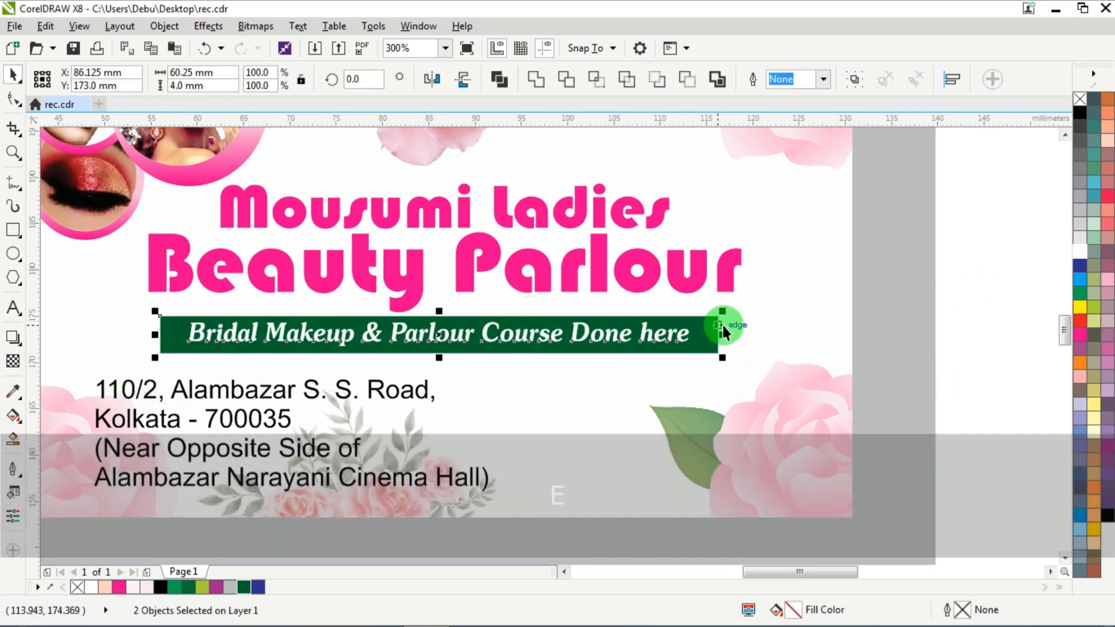
left_click(726, 346)
left_click(708, 332, "ctrl")
scroll(709, 332, "left", 1)
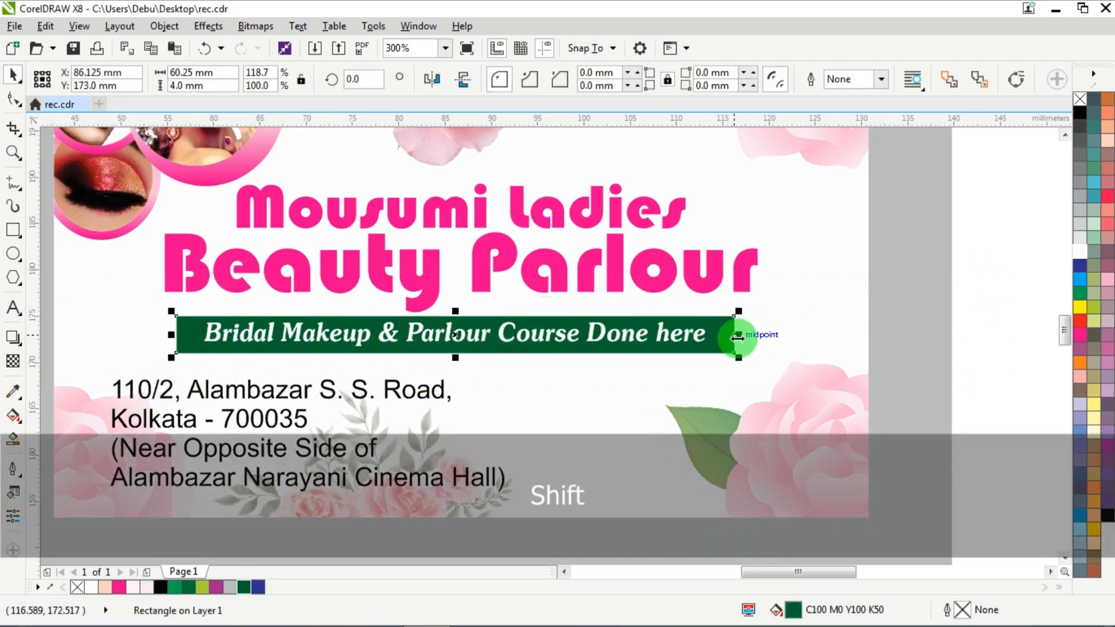
left_click_drag(737, 336, 750, 342)
scroll(749, 339, "up", 1)
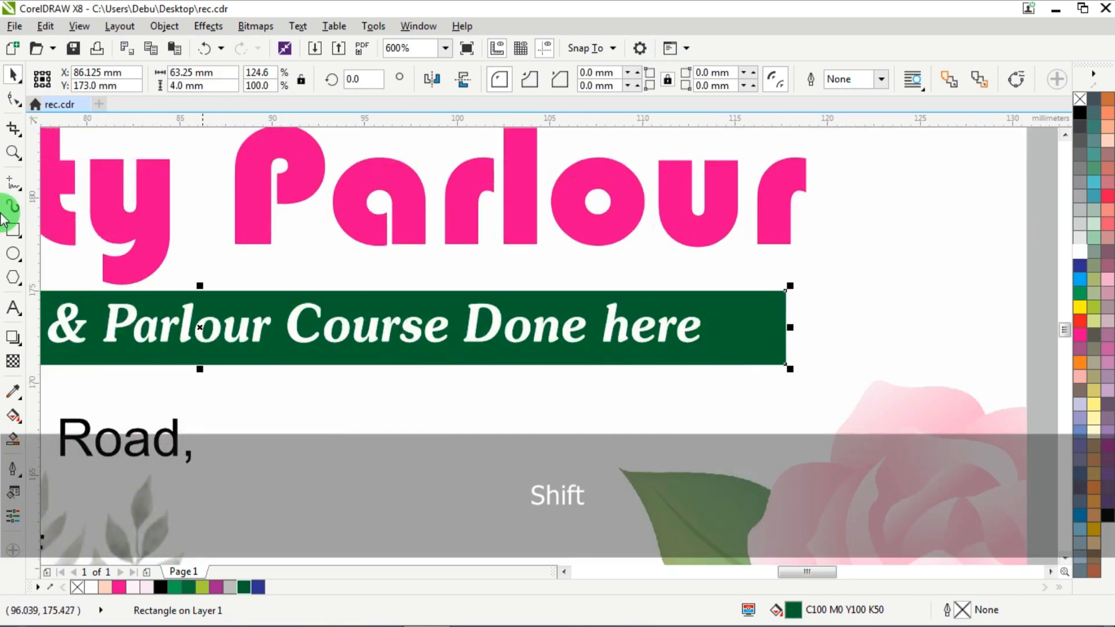
- Skew the dark green rectangle horizontally so its top edge leans right, forming a slanted banner behind the tagline
left_click(16, 74)
left_click(733, 314)
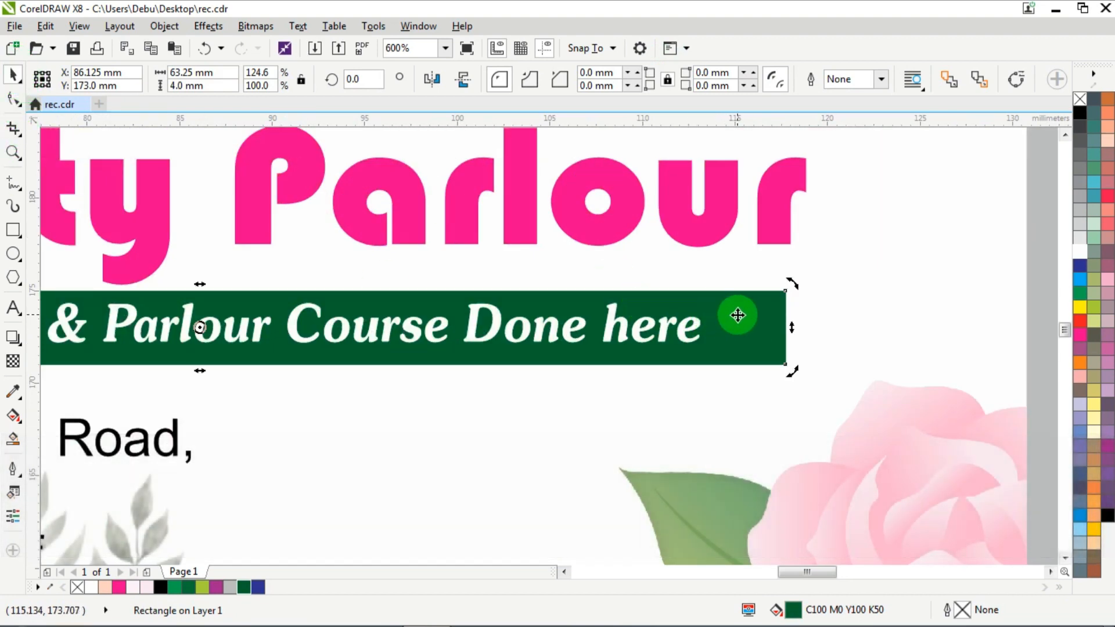
left_click_drag(198, 285, 341, 285)
scroll(341, 285, "down", 1)
left_click(846, 267)
scroll(846, 266, "down", 1)
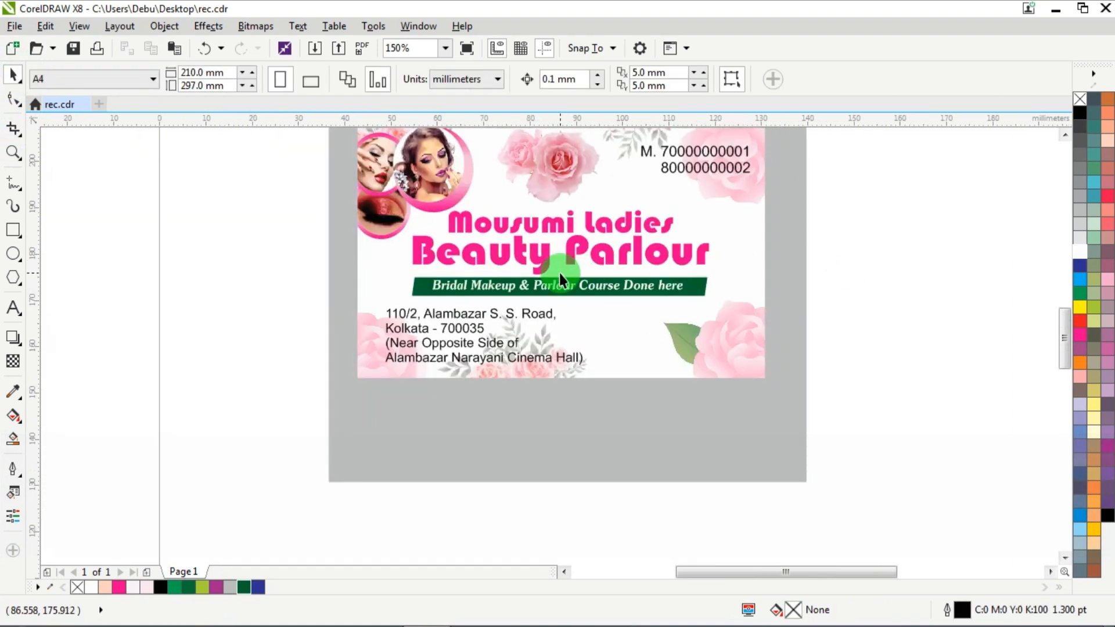
- Nudge the tagline text 0.1 mm down and centre it horizontally with the slanted green banner
scroll(559, 273, "up", 1)
left_click(533, 295)
key("Down")
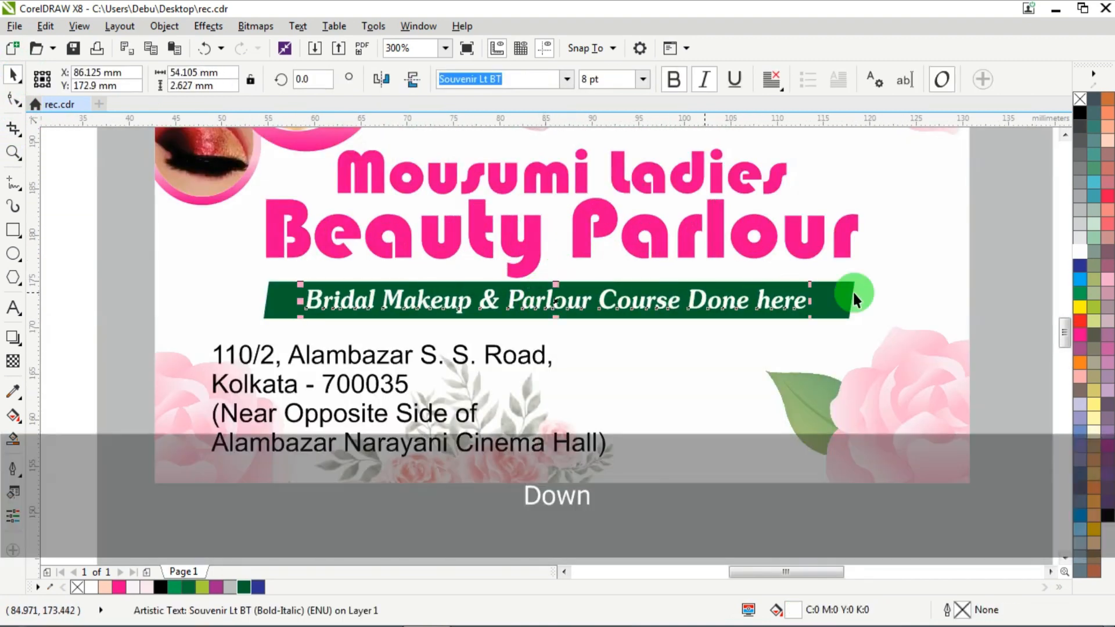
left_click(722, 289, "shift")
scroll(825, 270, "down", 1)
key("c")
left_click(924, 267)
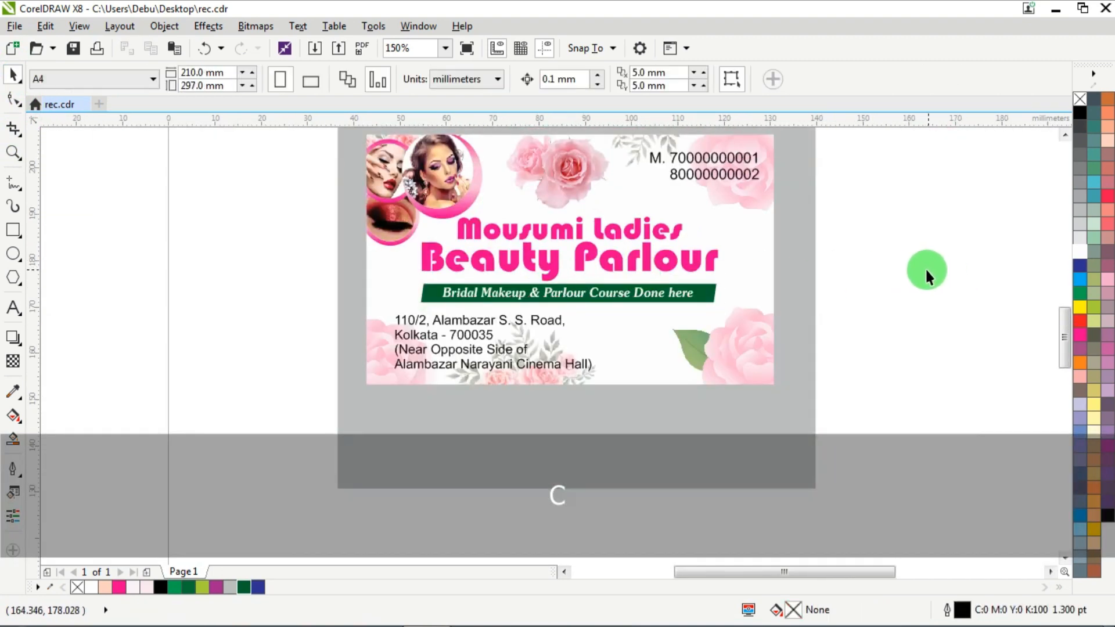
- Nudge the tagline and its banner slightly left and down, and centre them horizontally under the parlour name
left_click_drag(349, 324, 349, 321)
key("Left")
key("Down")
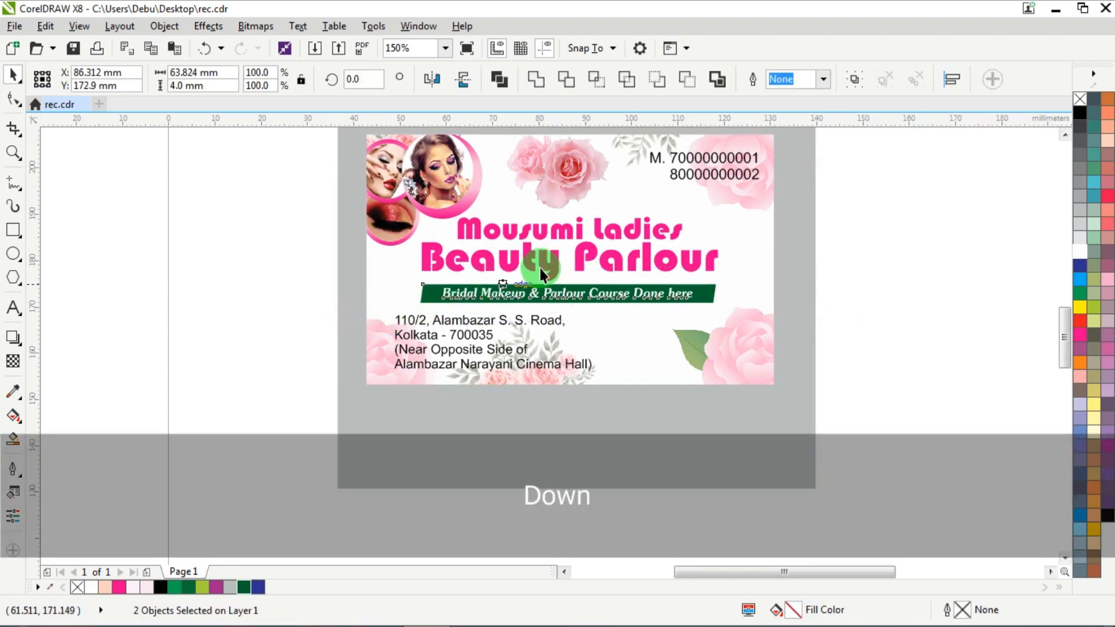
key("c")
left_click(961, 238)
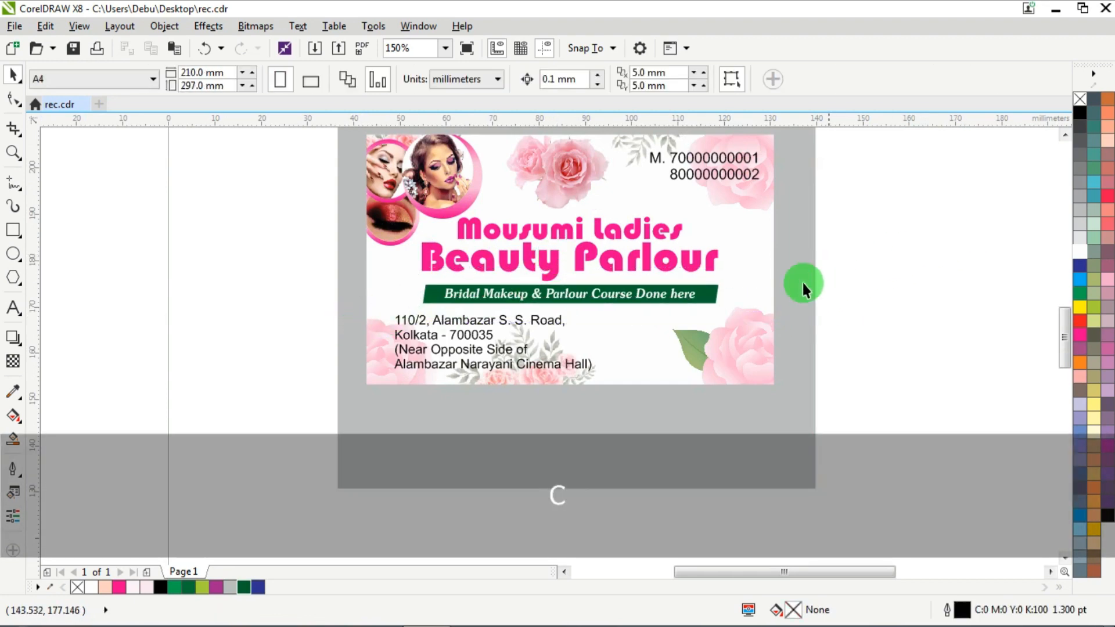
- Widen the slanted green banner slightly on both sides of the tagline
left_click(707, 290)
scroll(721, 294, "up", 1)
left_click_drag(722, 296, 735, 296)
scroll(686, 297, "down", 1)
left_click(920, 252)
- Nudge the four-line address block slightly left and down to X 69.617 mm, Y 161.153 mm
left_click_drag(644, 394, 336, 311)
scroll(443, 358, "up", 1)
key("Down")
key("Left")
key("Left")
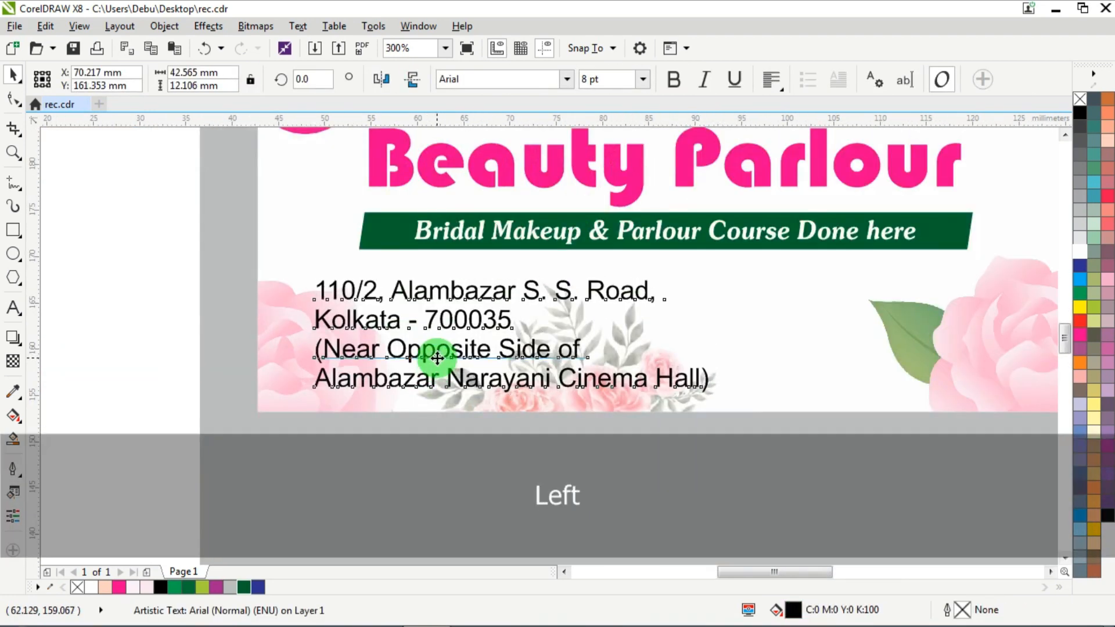
key("Left")
key("Left")
key("Left")
key("Left")
key("Left")
key("Down")
key("Down")
- Nudge the two-line mobile number text slightly down to Y 199.266 mm
scroll(552, 349, "down", 1)
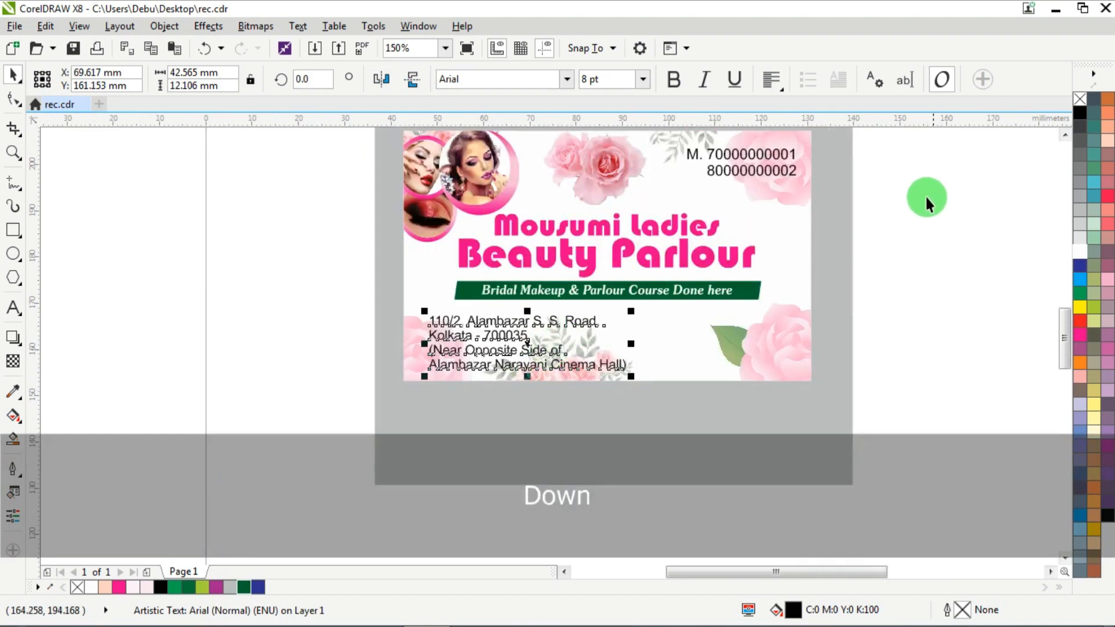
scroll(600, 315, "down", 1)
scroll(663, 253, "up", 1)
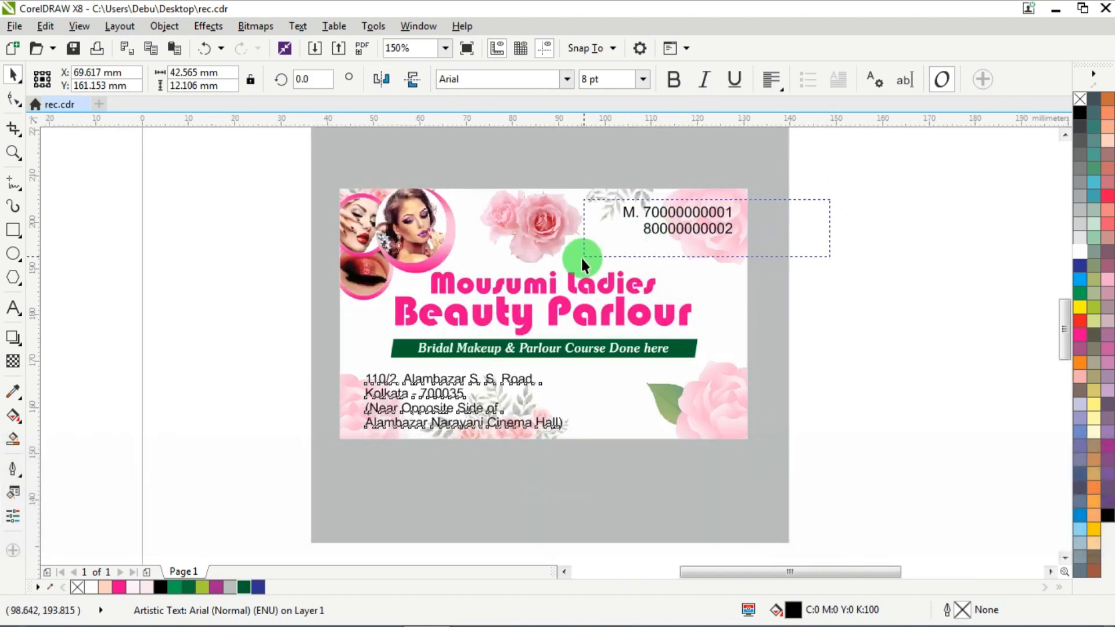
left_click_drag(580, 256, 581, 256)
key("Down")
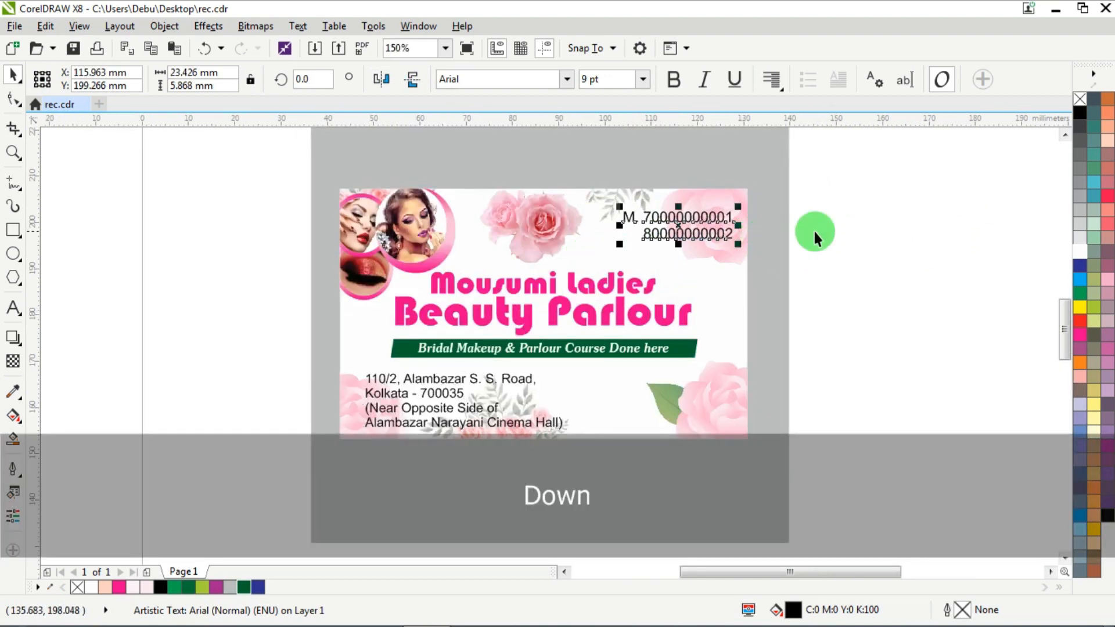
left_click(813, 229)
- Save the document and zoom in on the whole business card
key("ctrl+s")
scroll(453, 270, "down", 1)
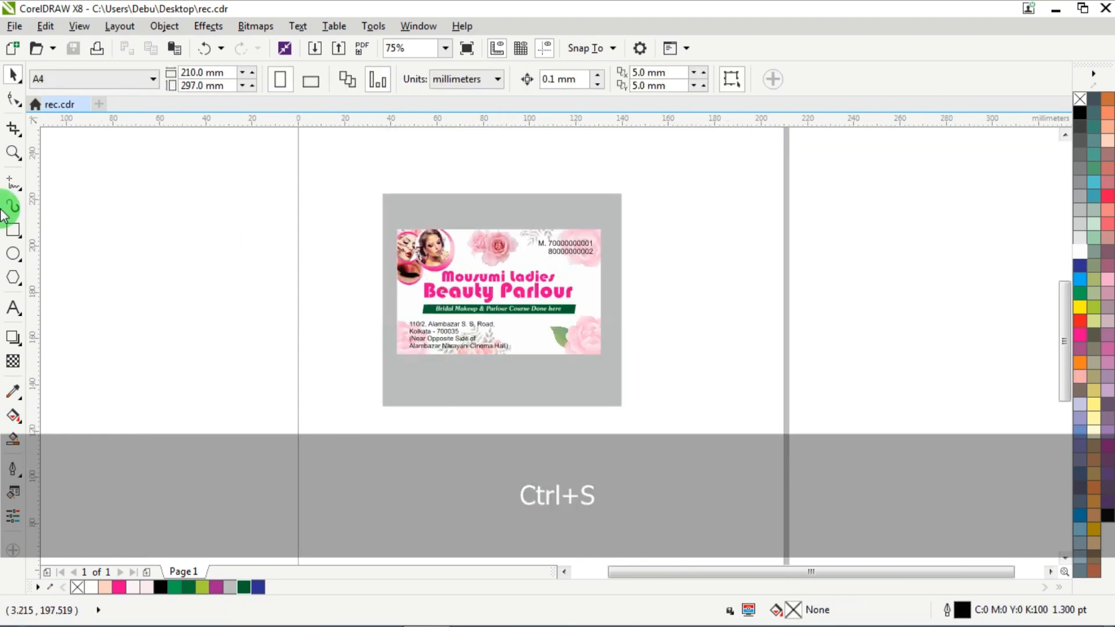
left_click(13, 151)
left_click_drag(337, 219, 653, 389)
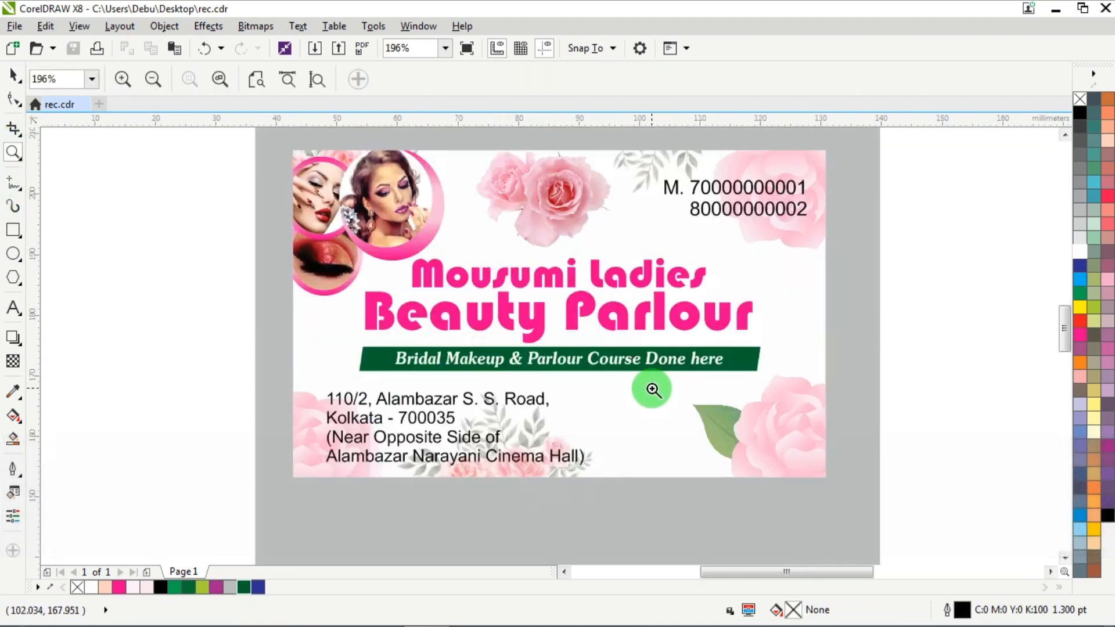